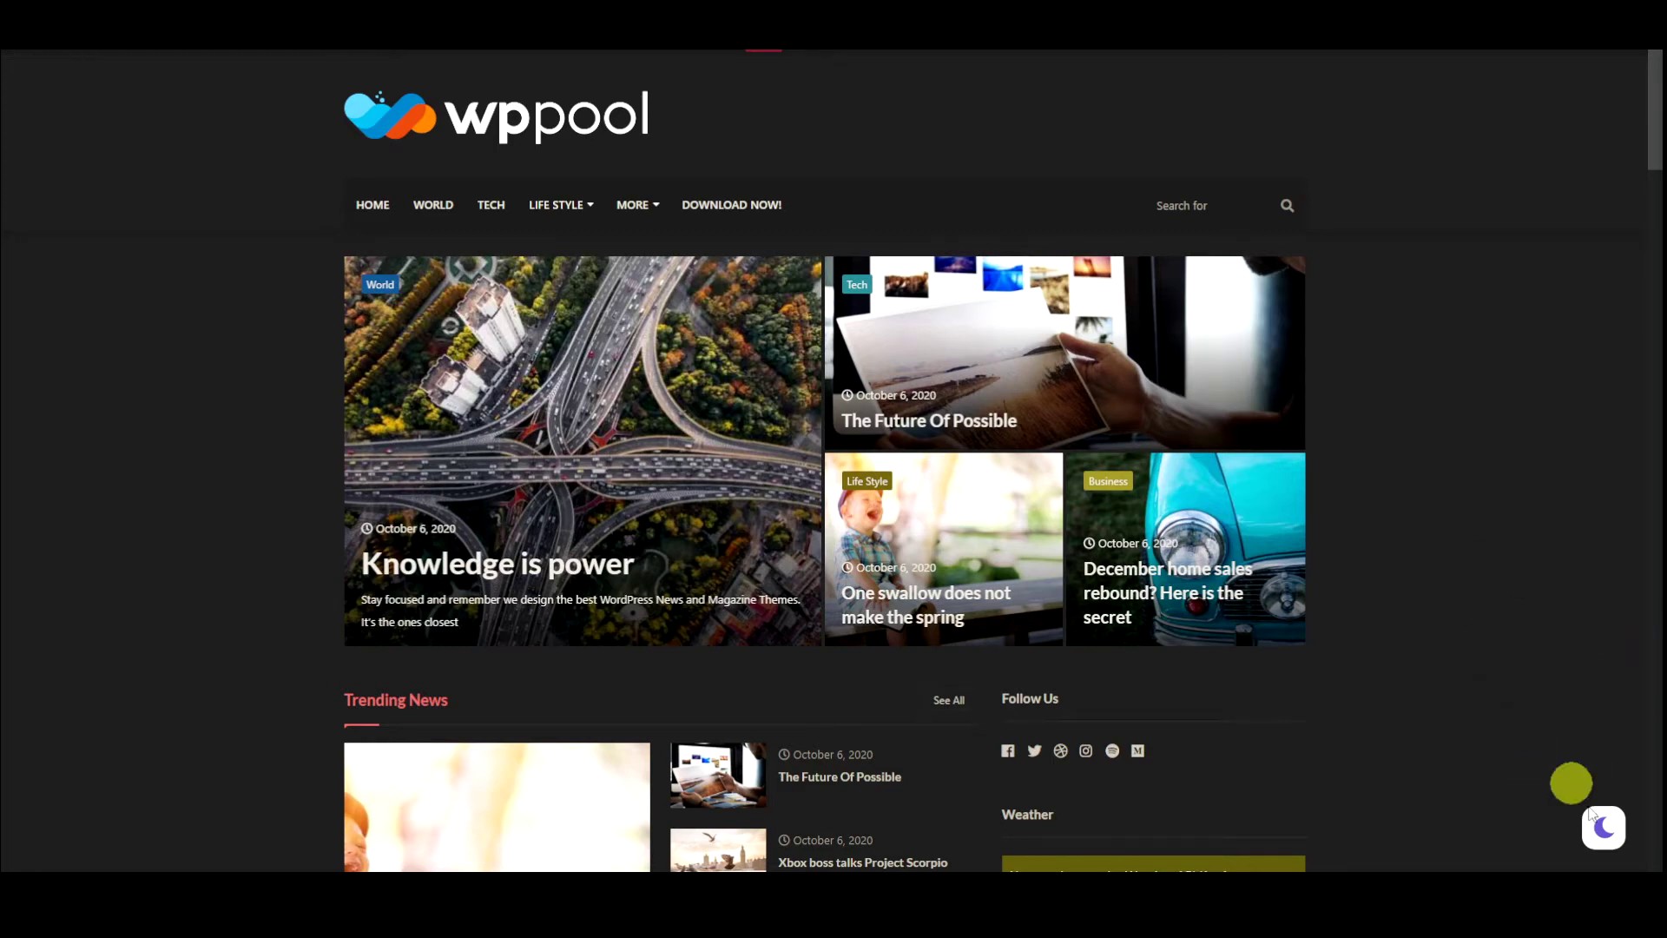
Toggle the WPPOOL demo page between dark and light mode several times
click(1612, 838)
click(1611, 837)
click(1610, 837)
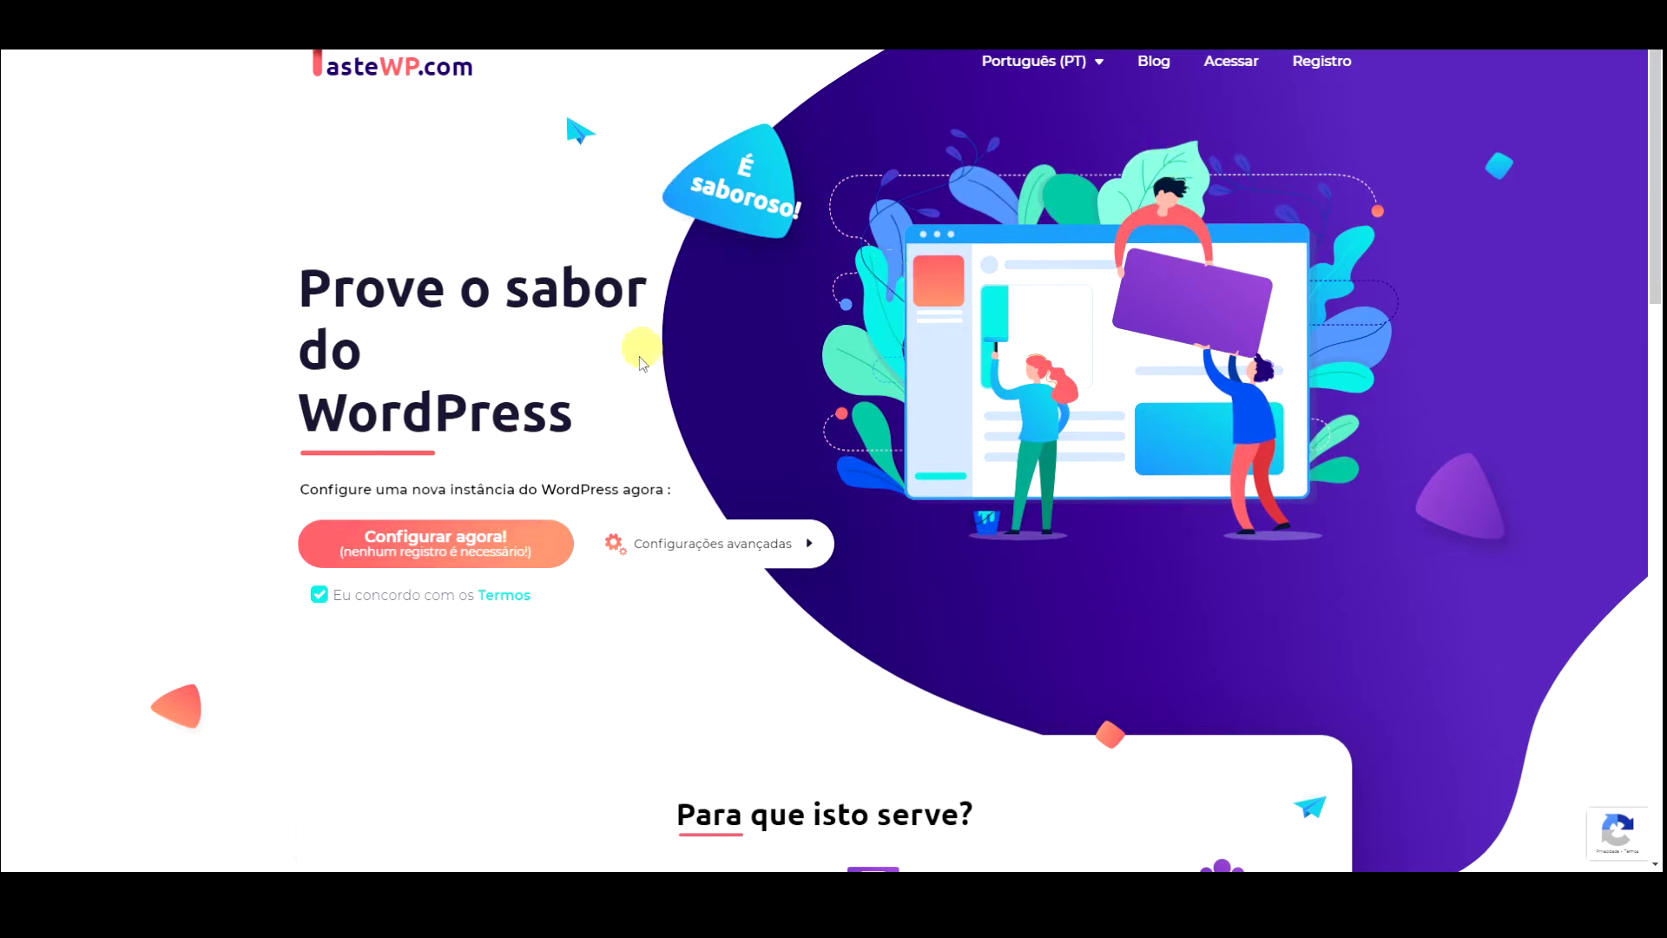
Create the 'Double Dolls' WordPress test site on TasteWP and open its address
click(399, 563)
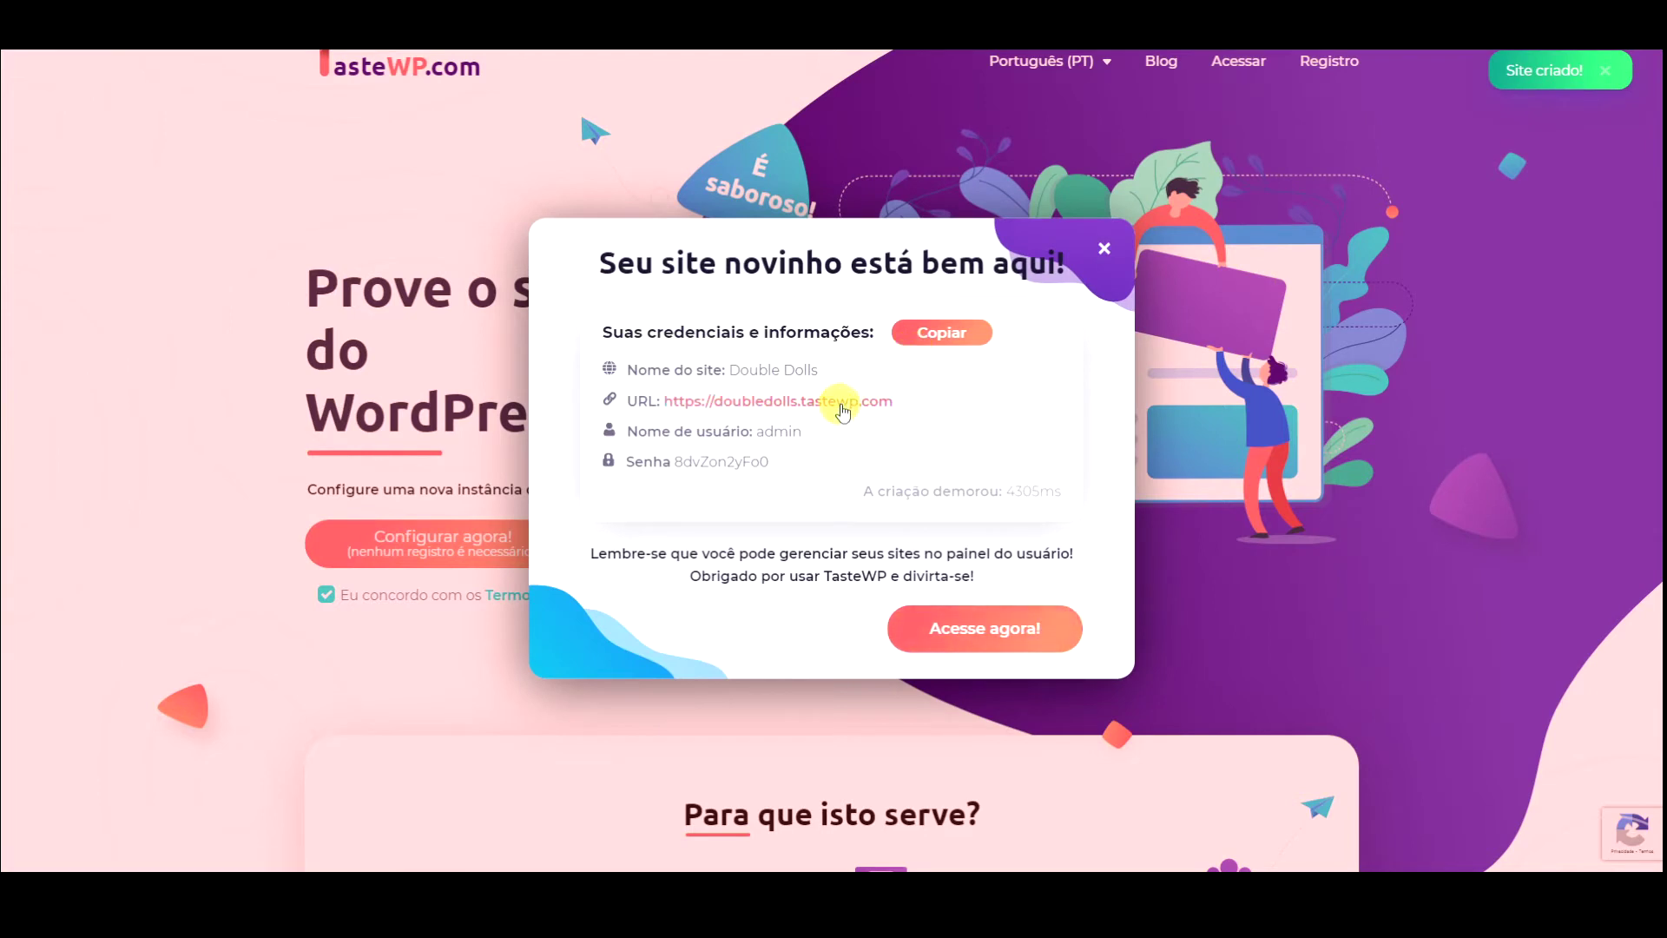
click(840, 403)
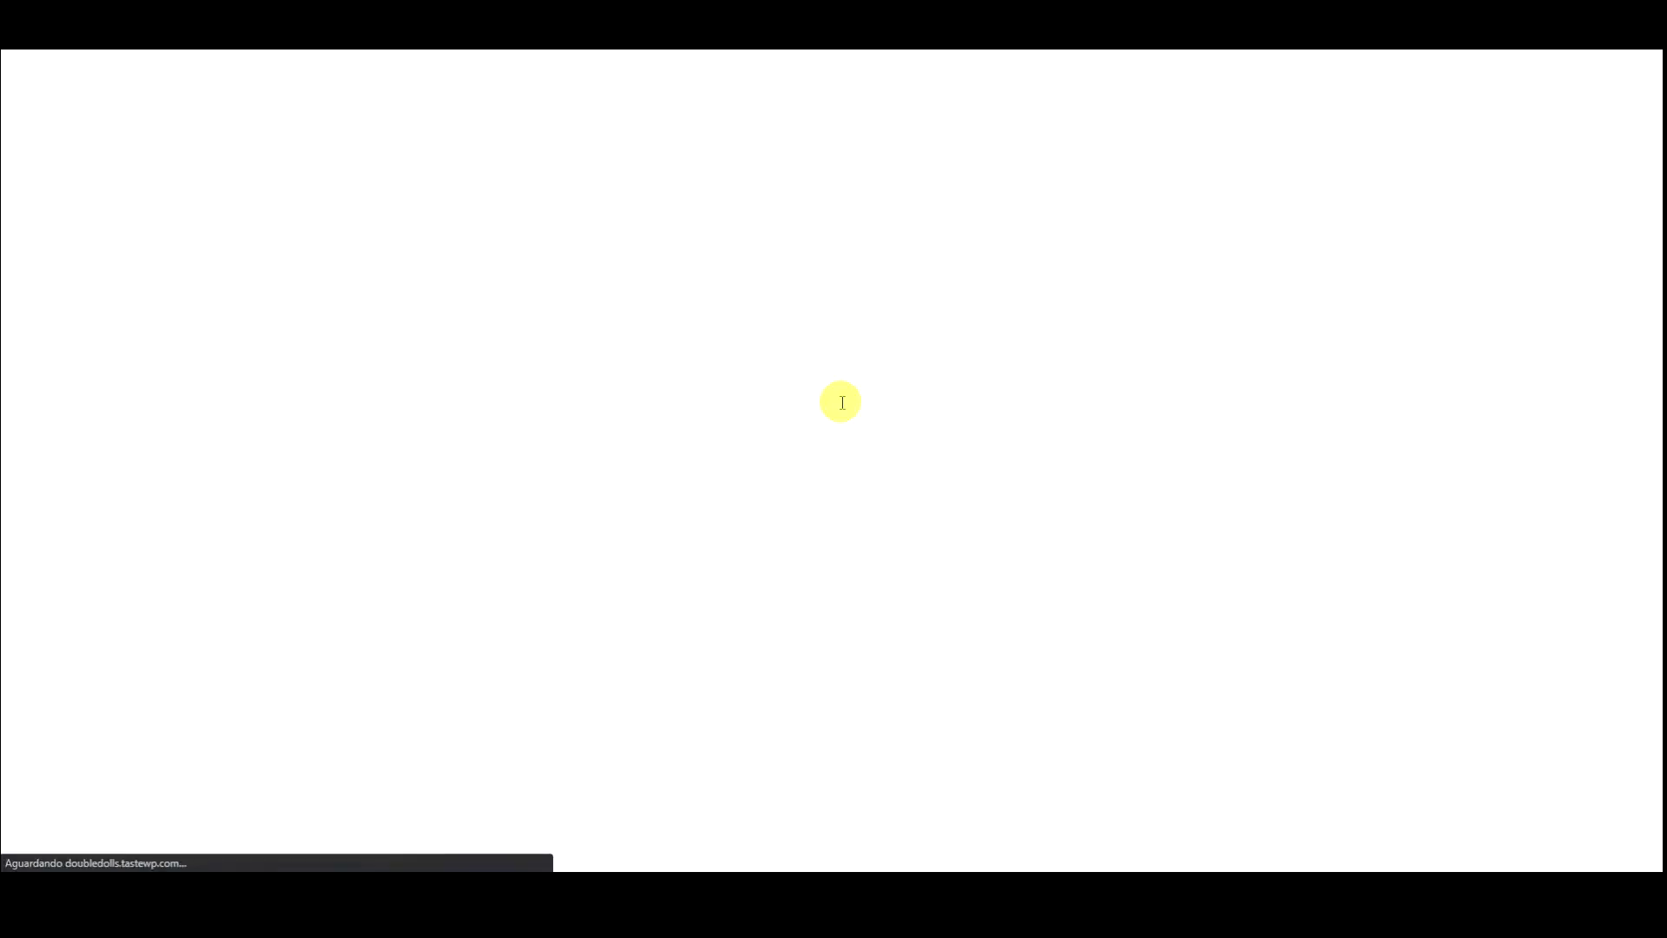
Dismiss the welcome messages and save the site language as Português do Brasil
click(949, 681)
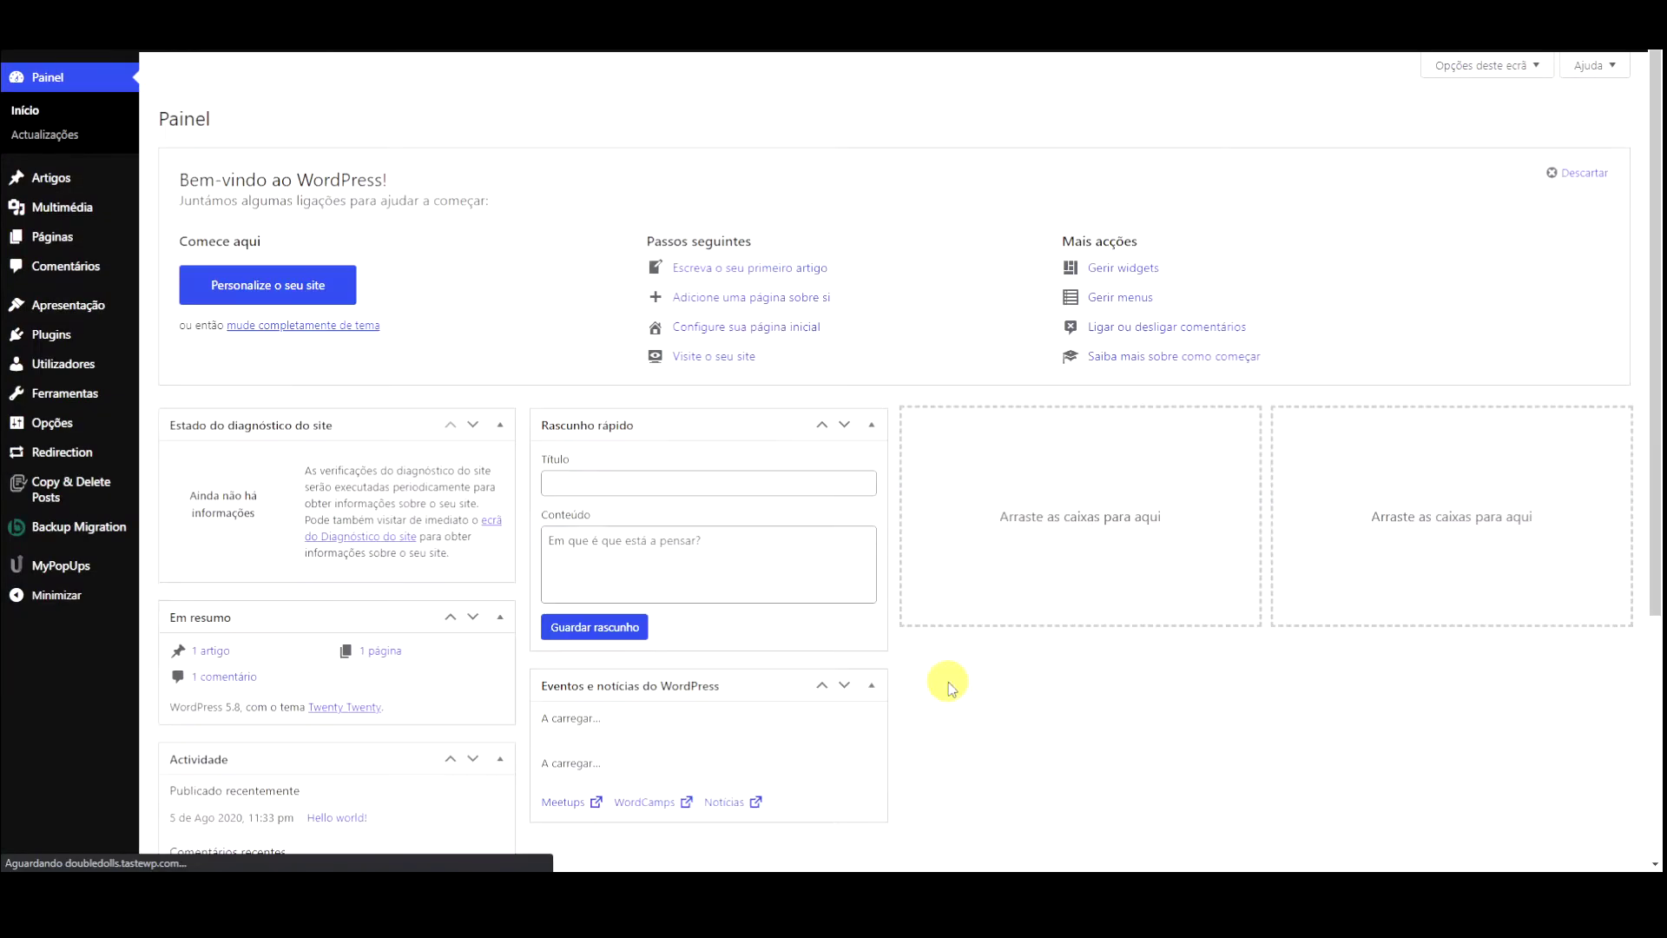
click(1574, 136)
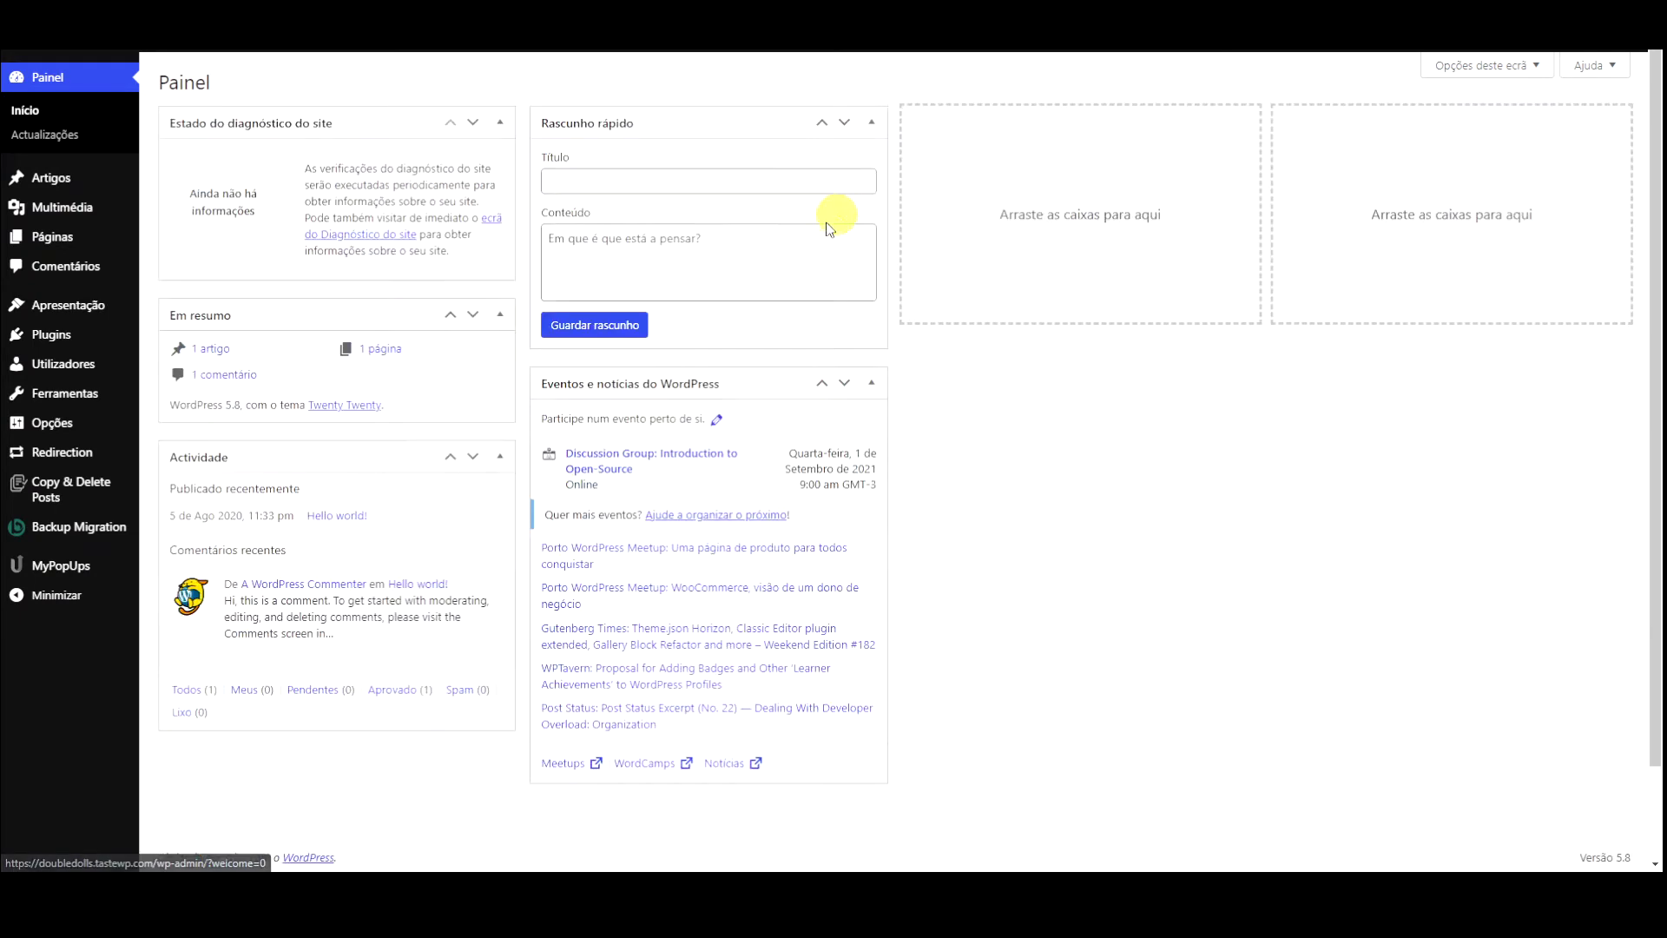
mouse_move(52, 422)
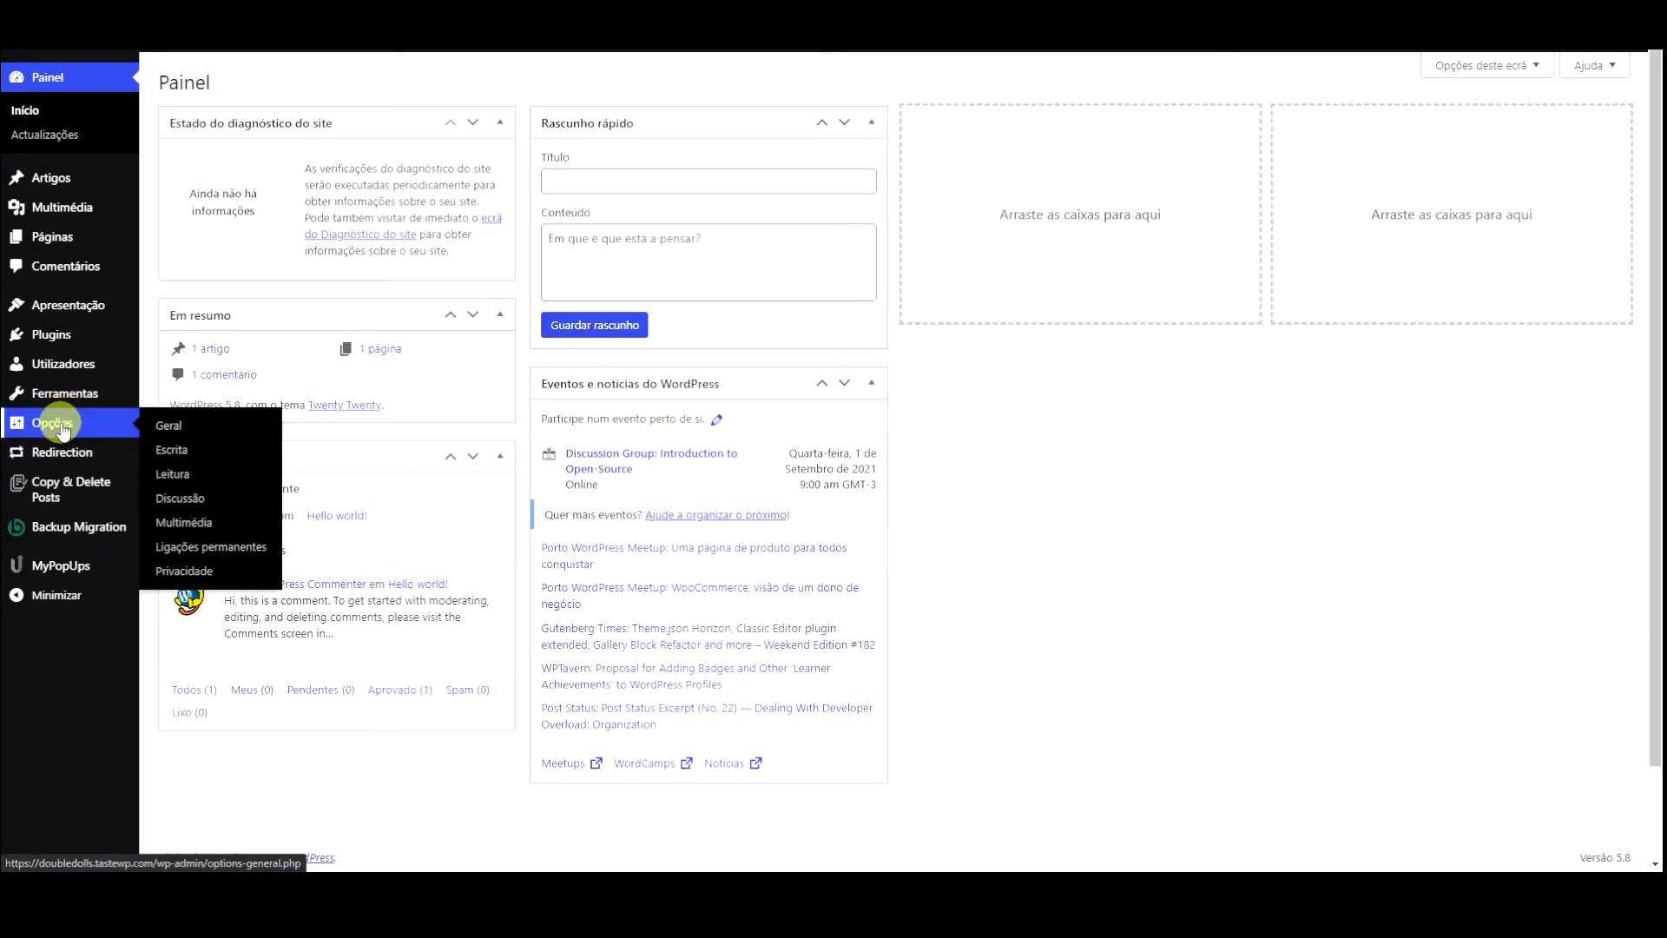
click(184, 429)
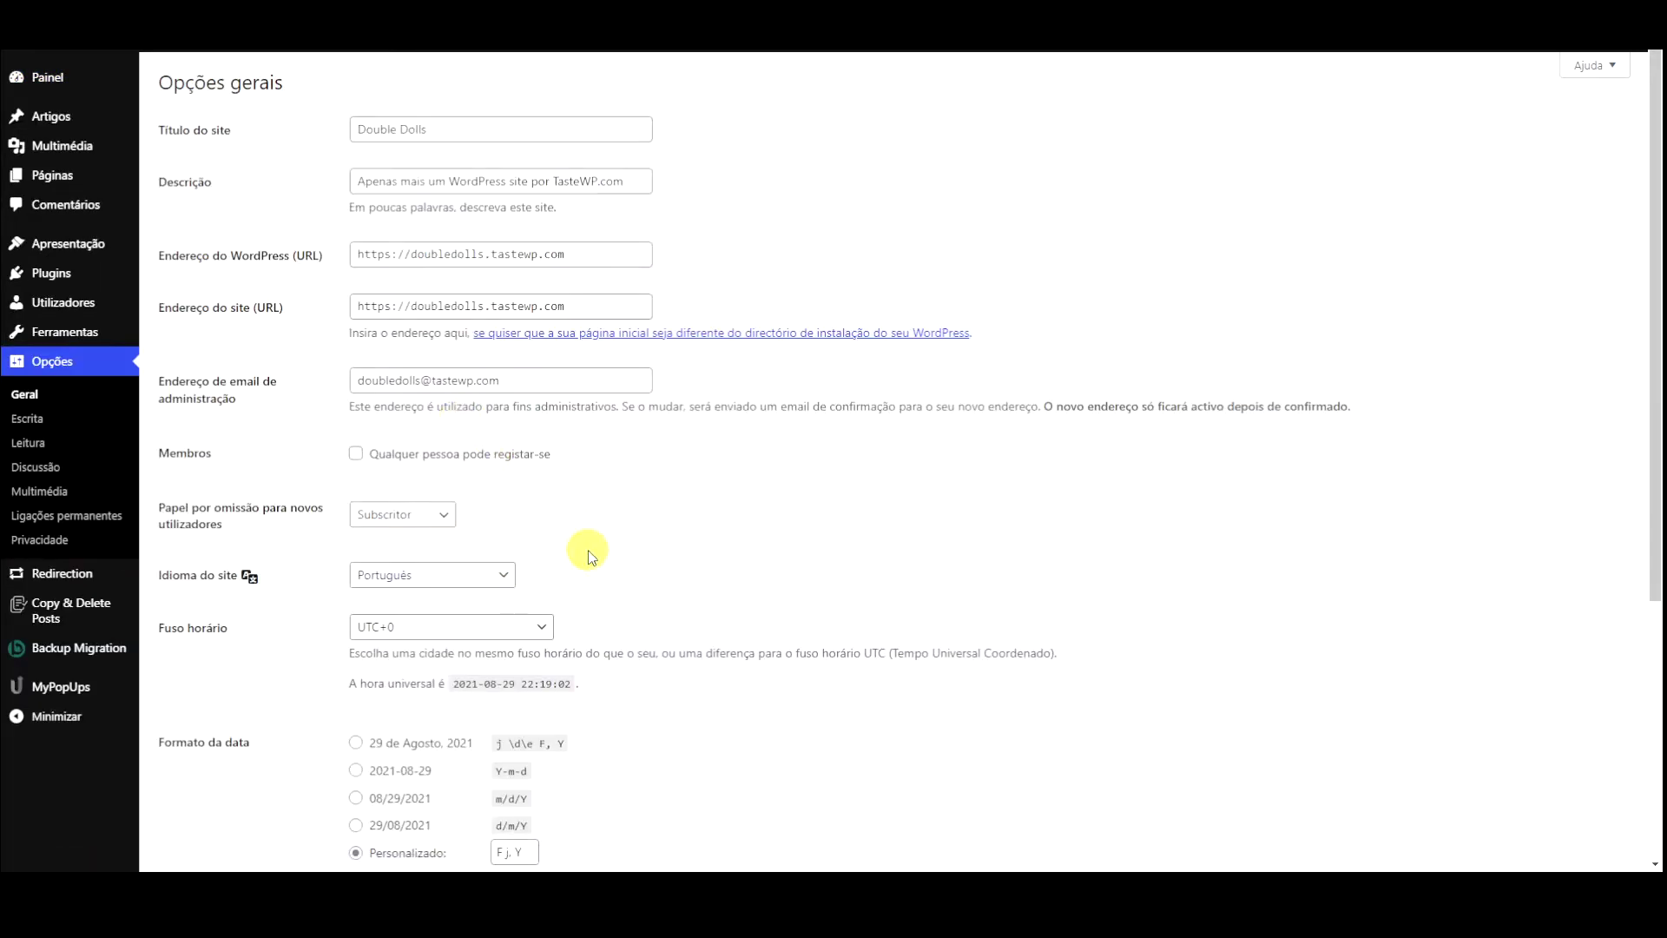
scroll(587, 550, down, 4)
click(440, 229)
mouse_move(508, 347)
mouse_down()
mouse_move(539, 603)
mouse_move(532, 493)
mouse_up()
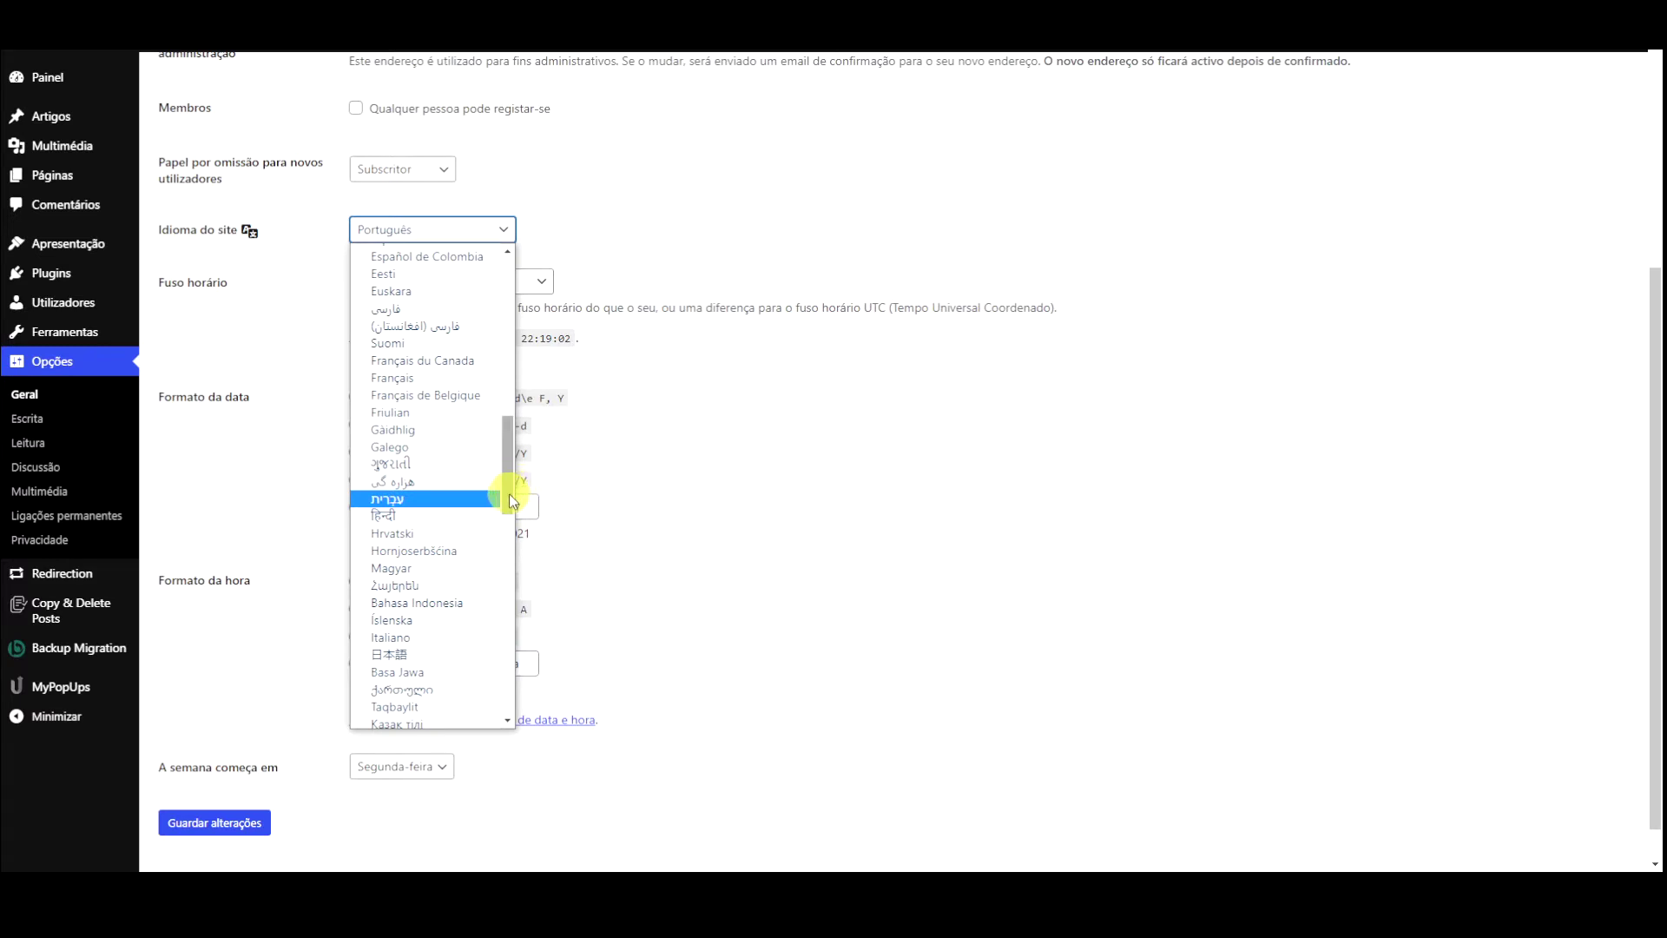
drag(508, 499, 507, 608)
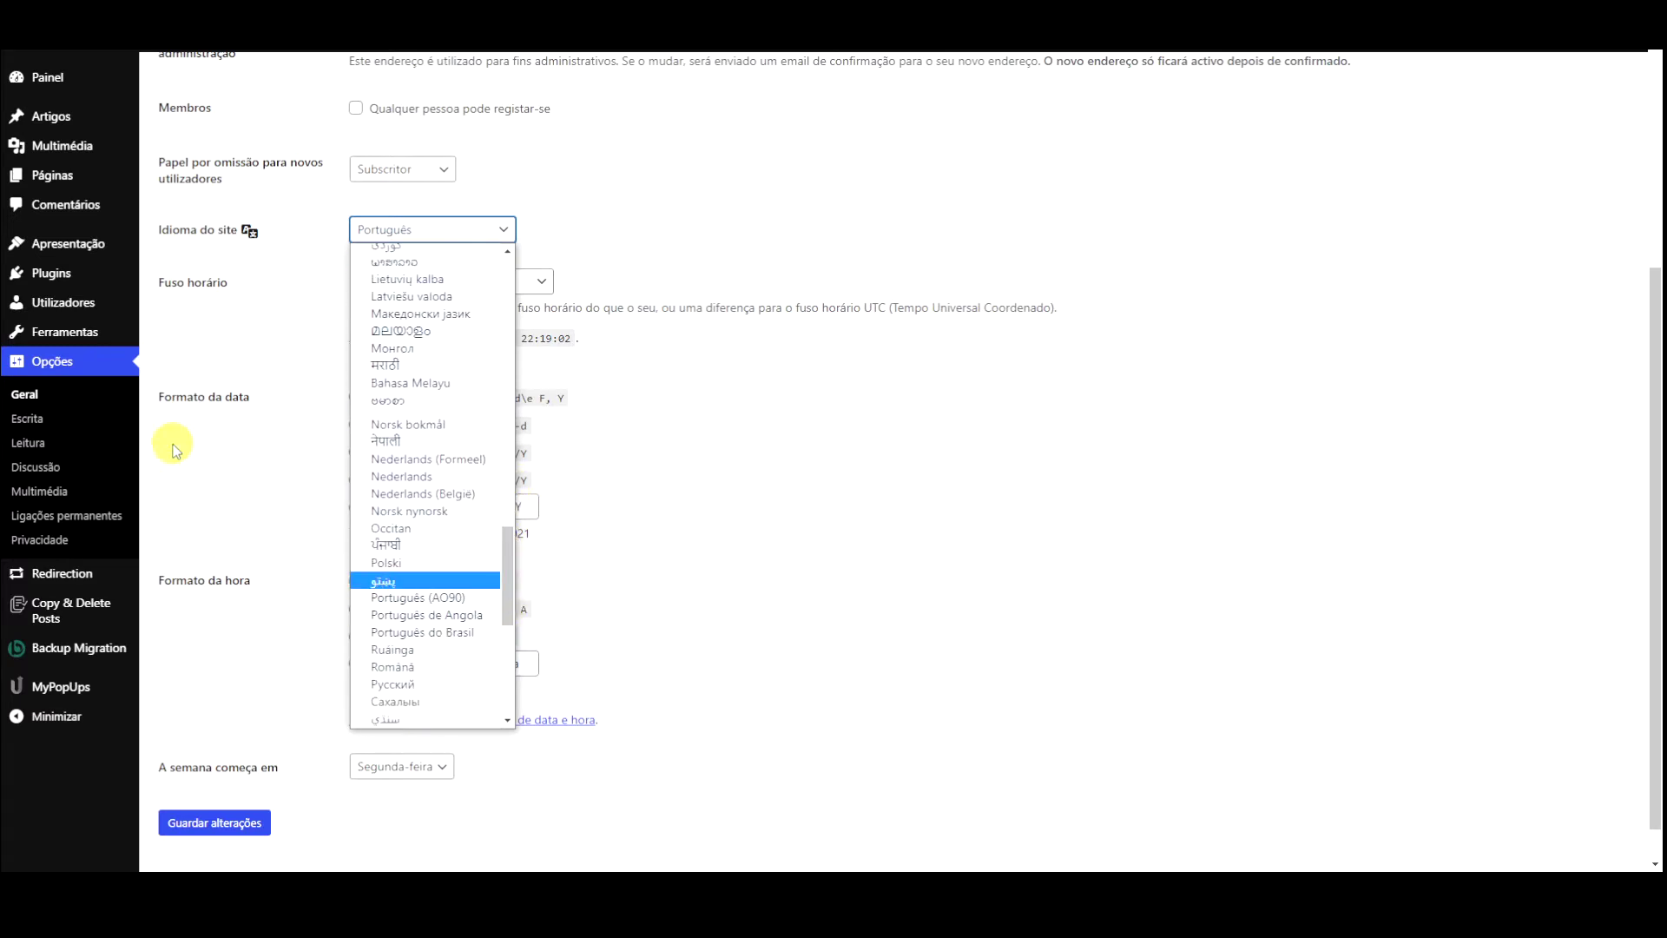
mouse_move(65, 330)
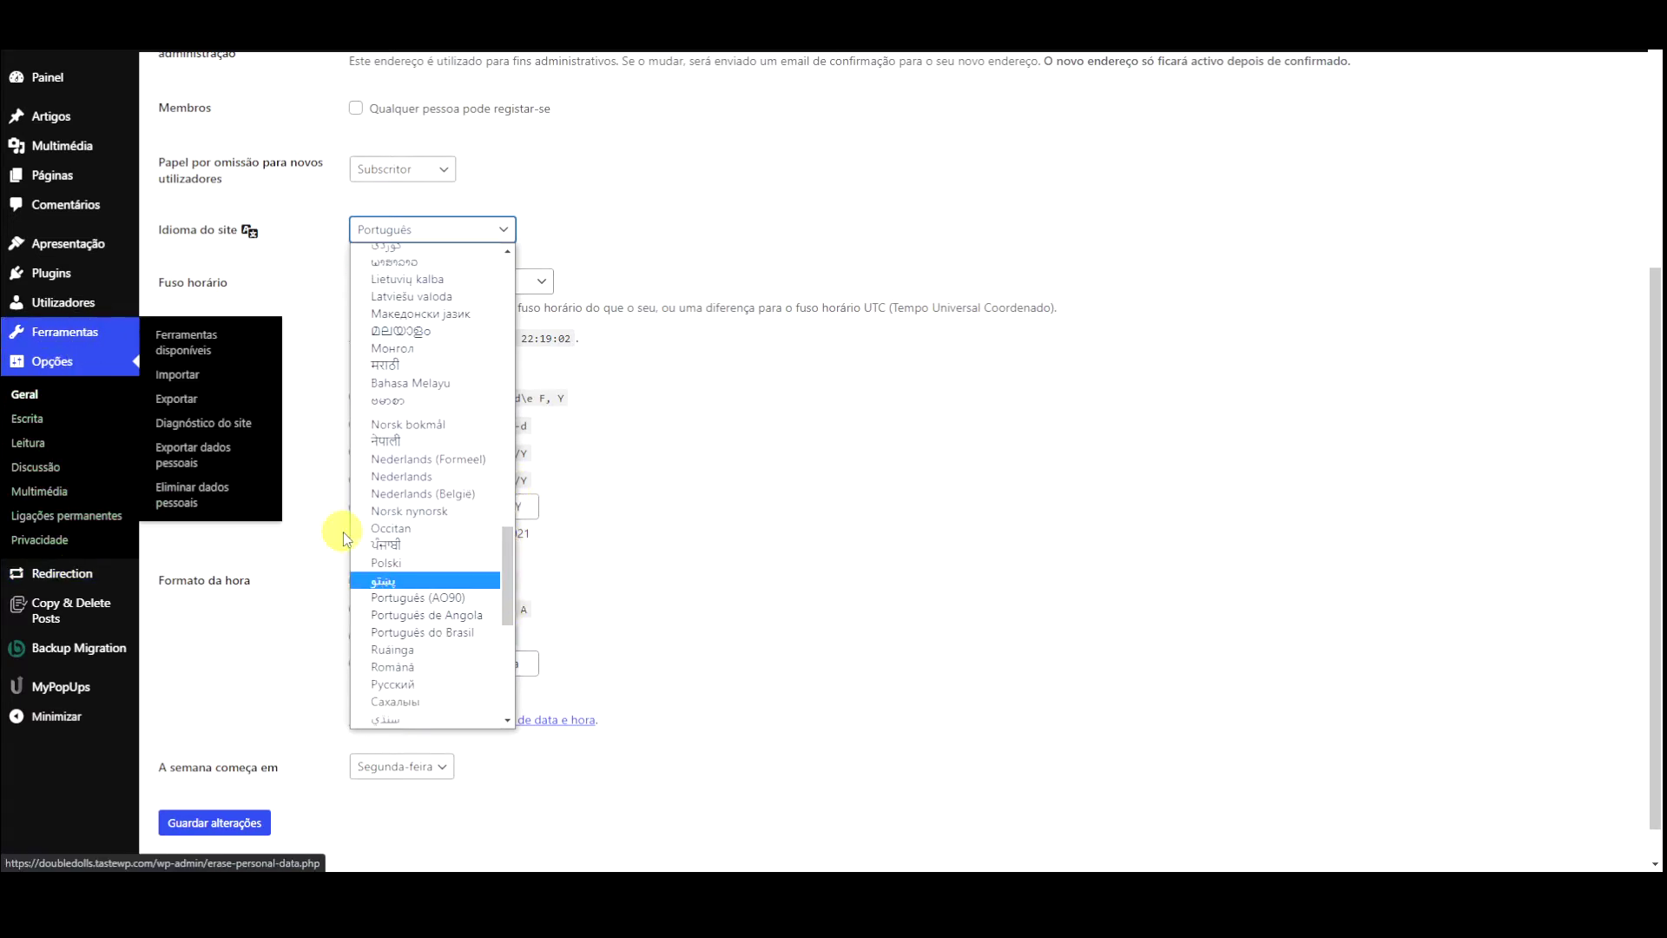
click(457, 634)
click(210, 825)
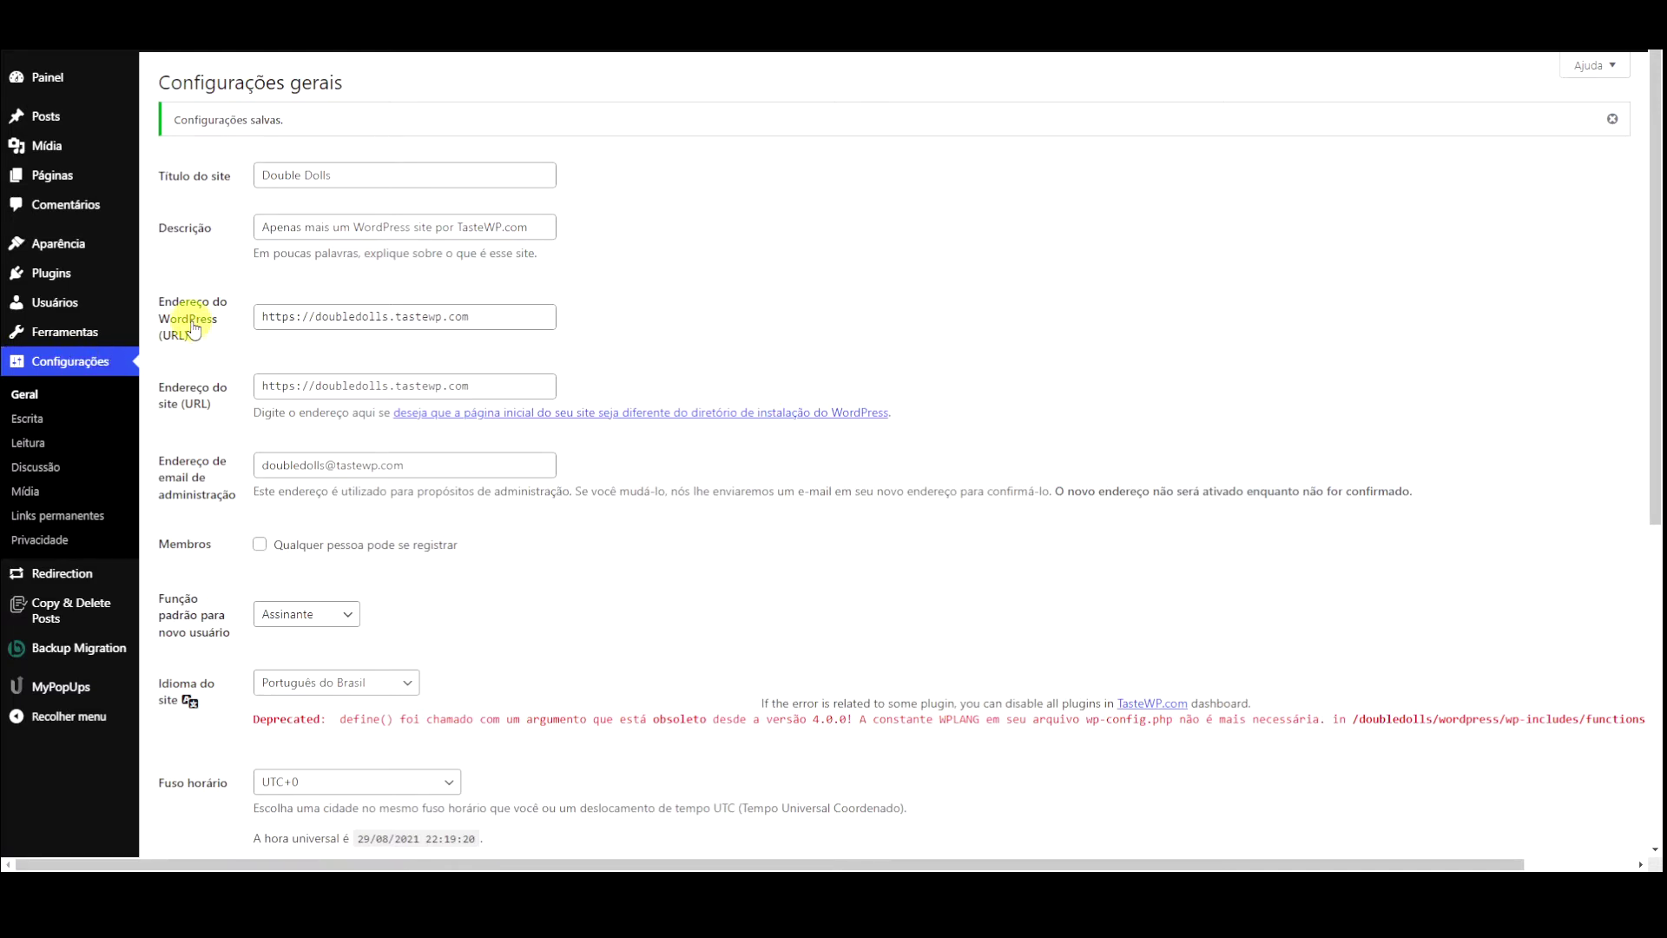
Save the site title 'Como Trazer Dark Mode no Wordpress' with tagline 'Ou Modo Escuro'
drag(365, 175, 259, 176)
text(Como Trazer )
text(Dark Nig)
key(BackSpace)
key(BackSpace)
key(BackSpace)
text(Mode no Wordpress)
key(Tab)
text(Ou)
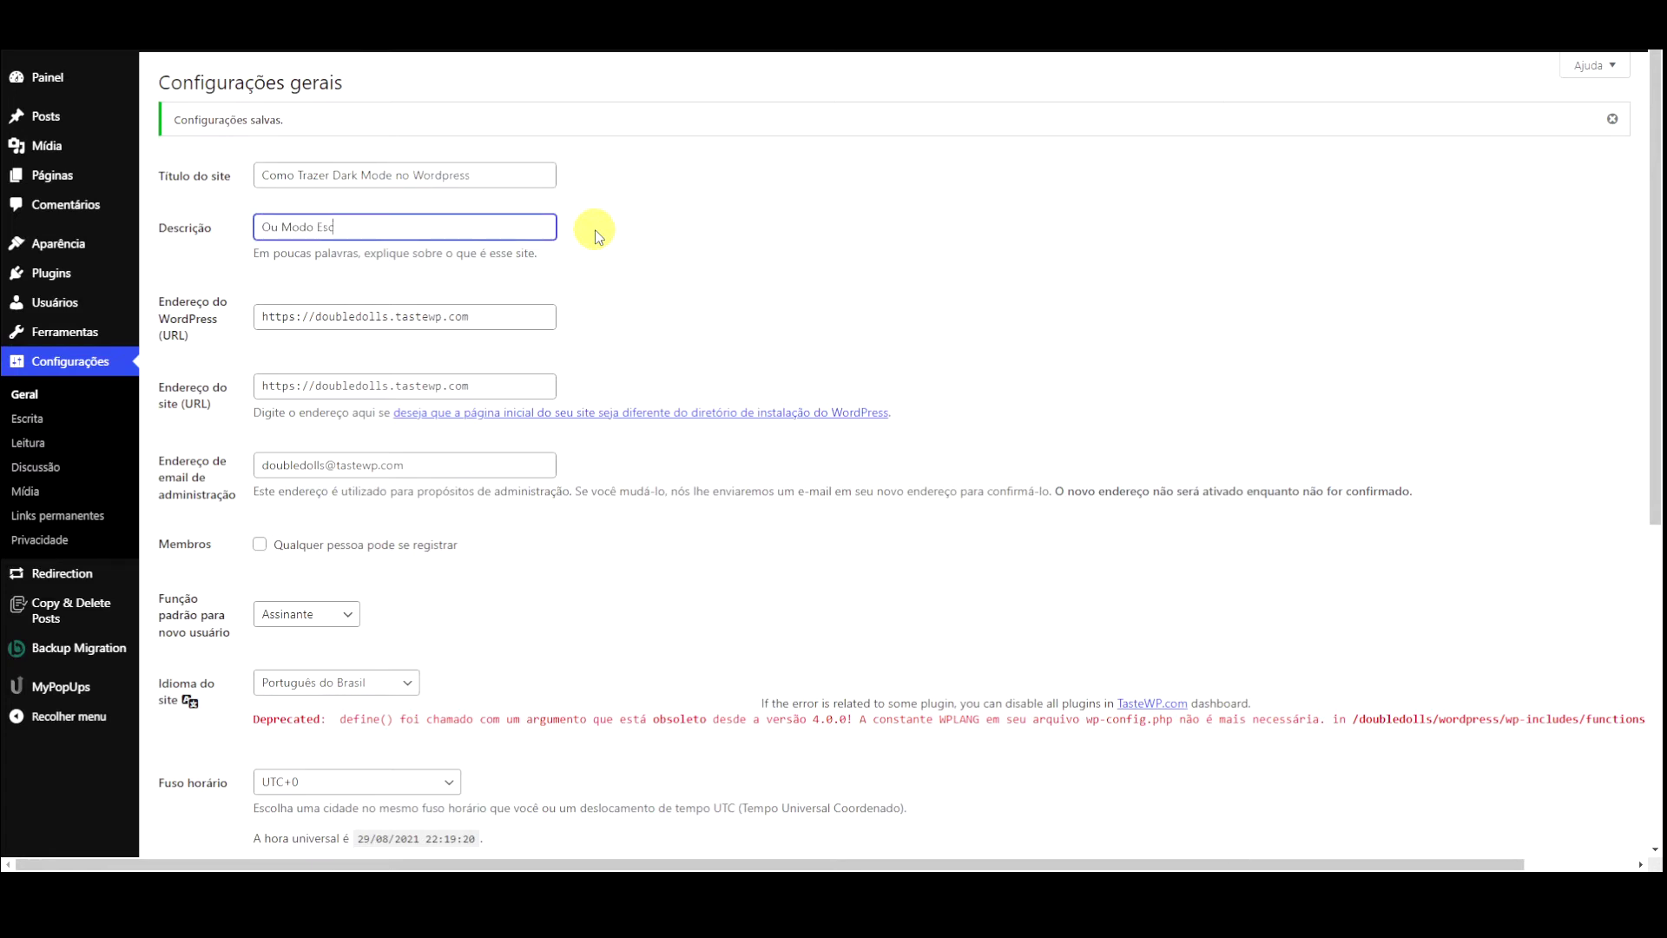
scroll(622, 293, down, 5)
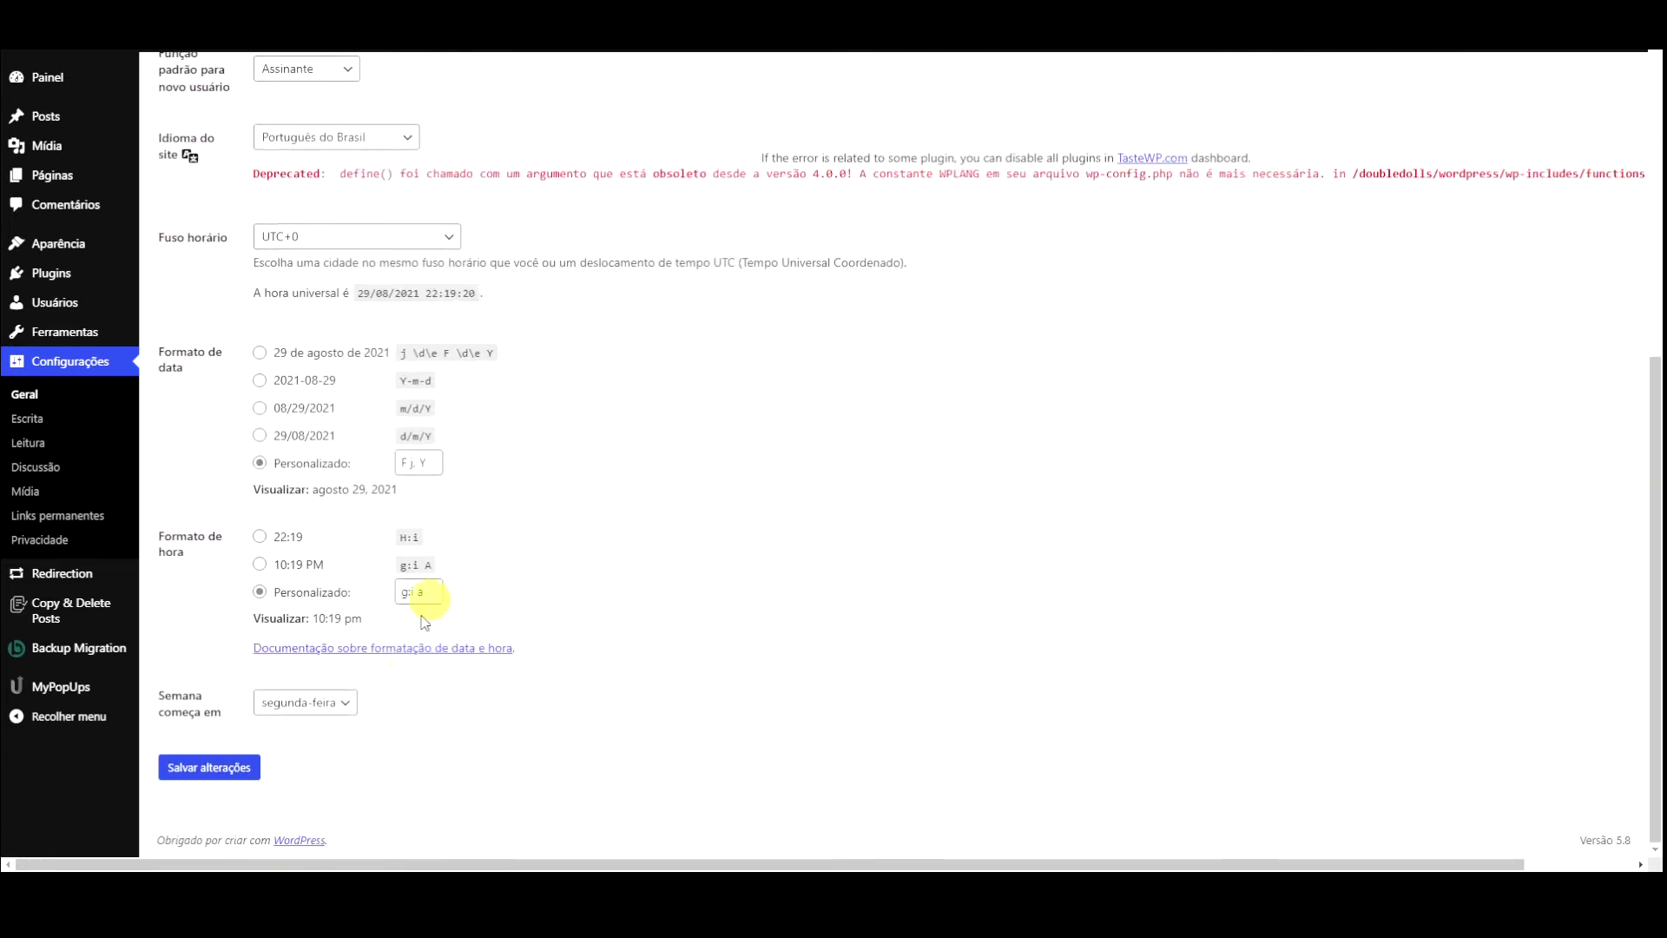
click(228, 770)
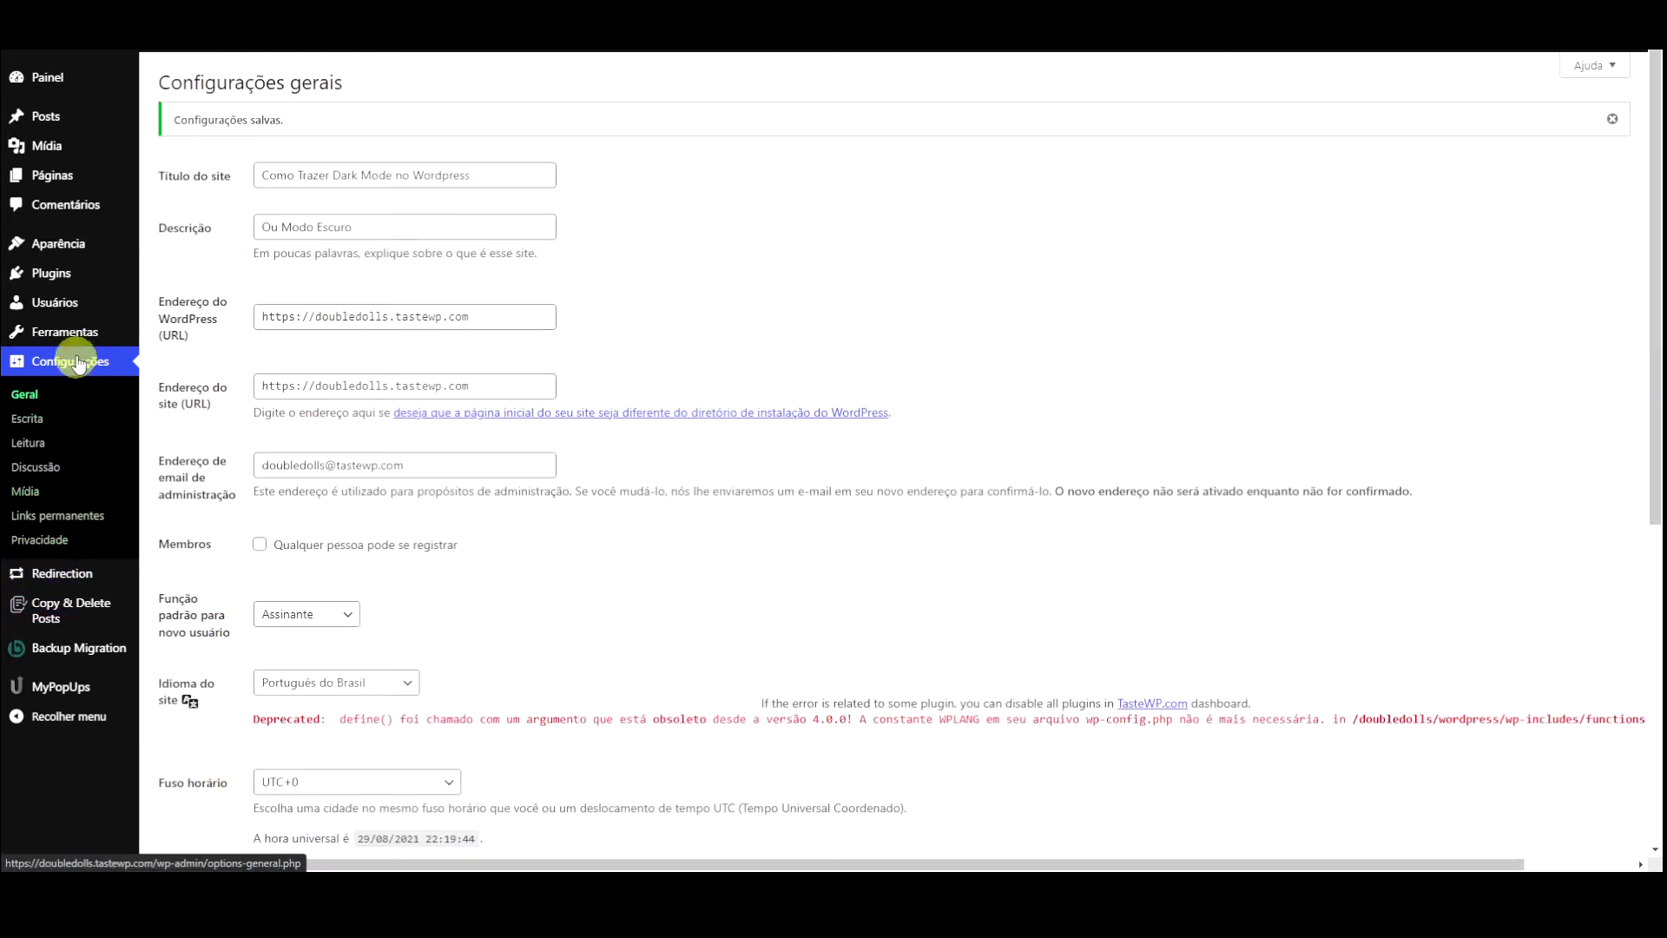
mouse_move(52, 272)
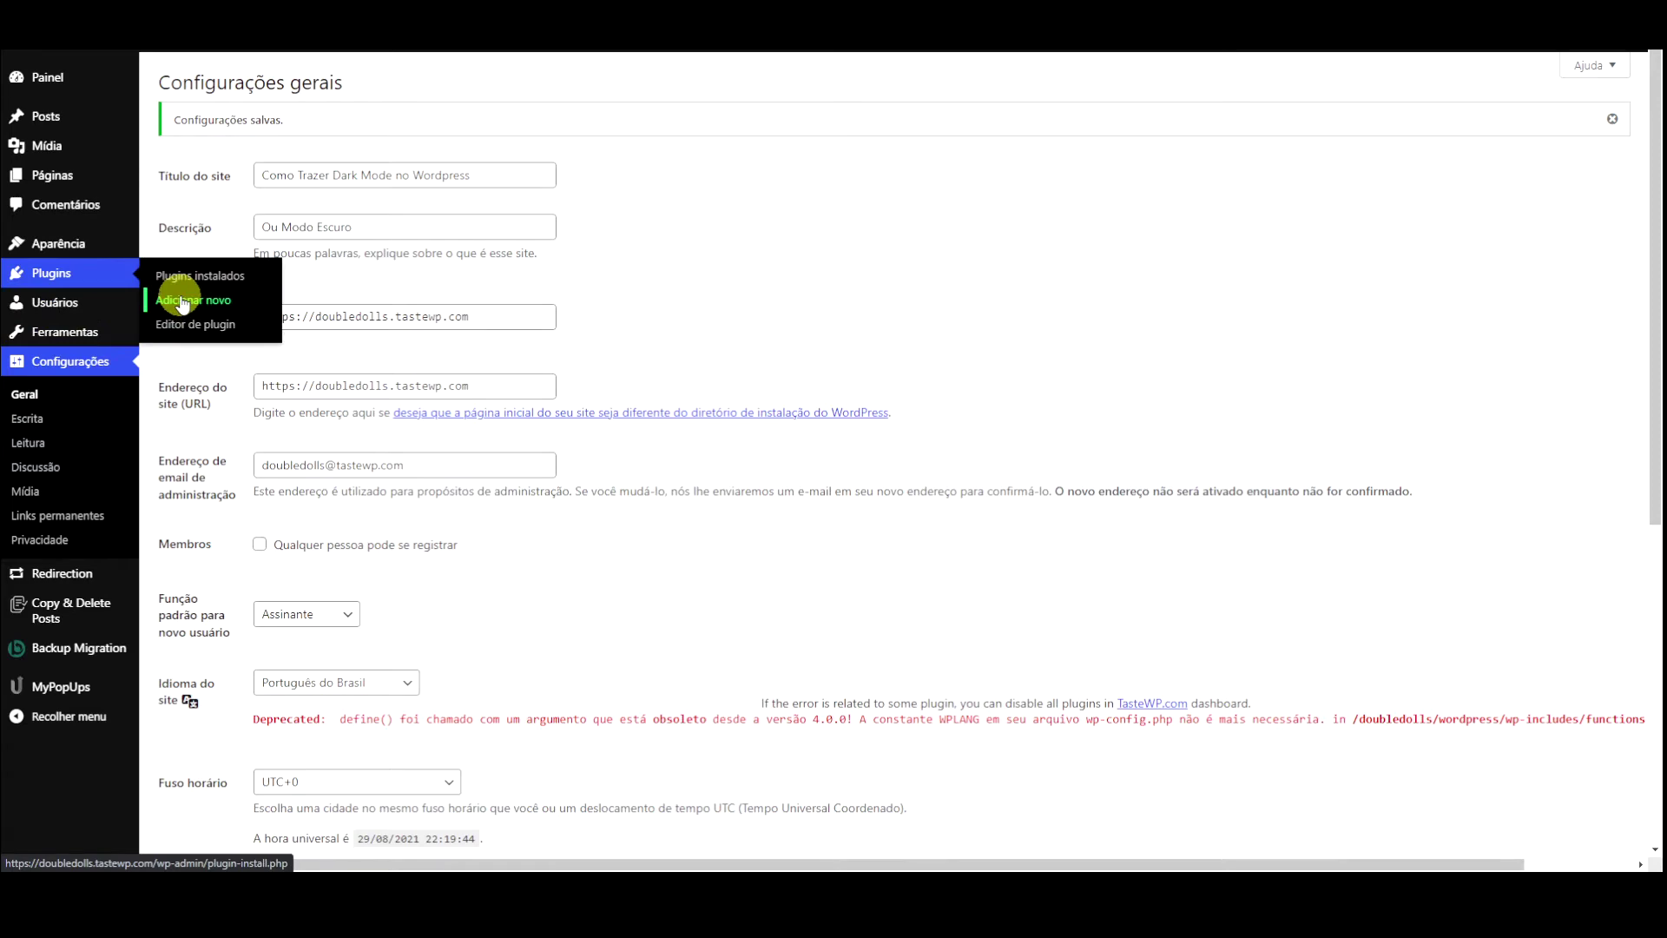
Install and activate the Editor clássico plugin from the Add New plugins page
click(183, 302)
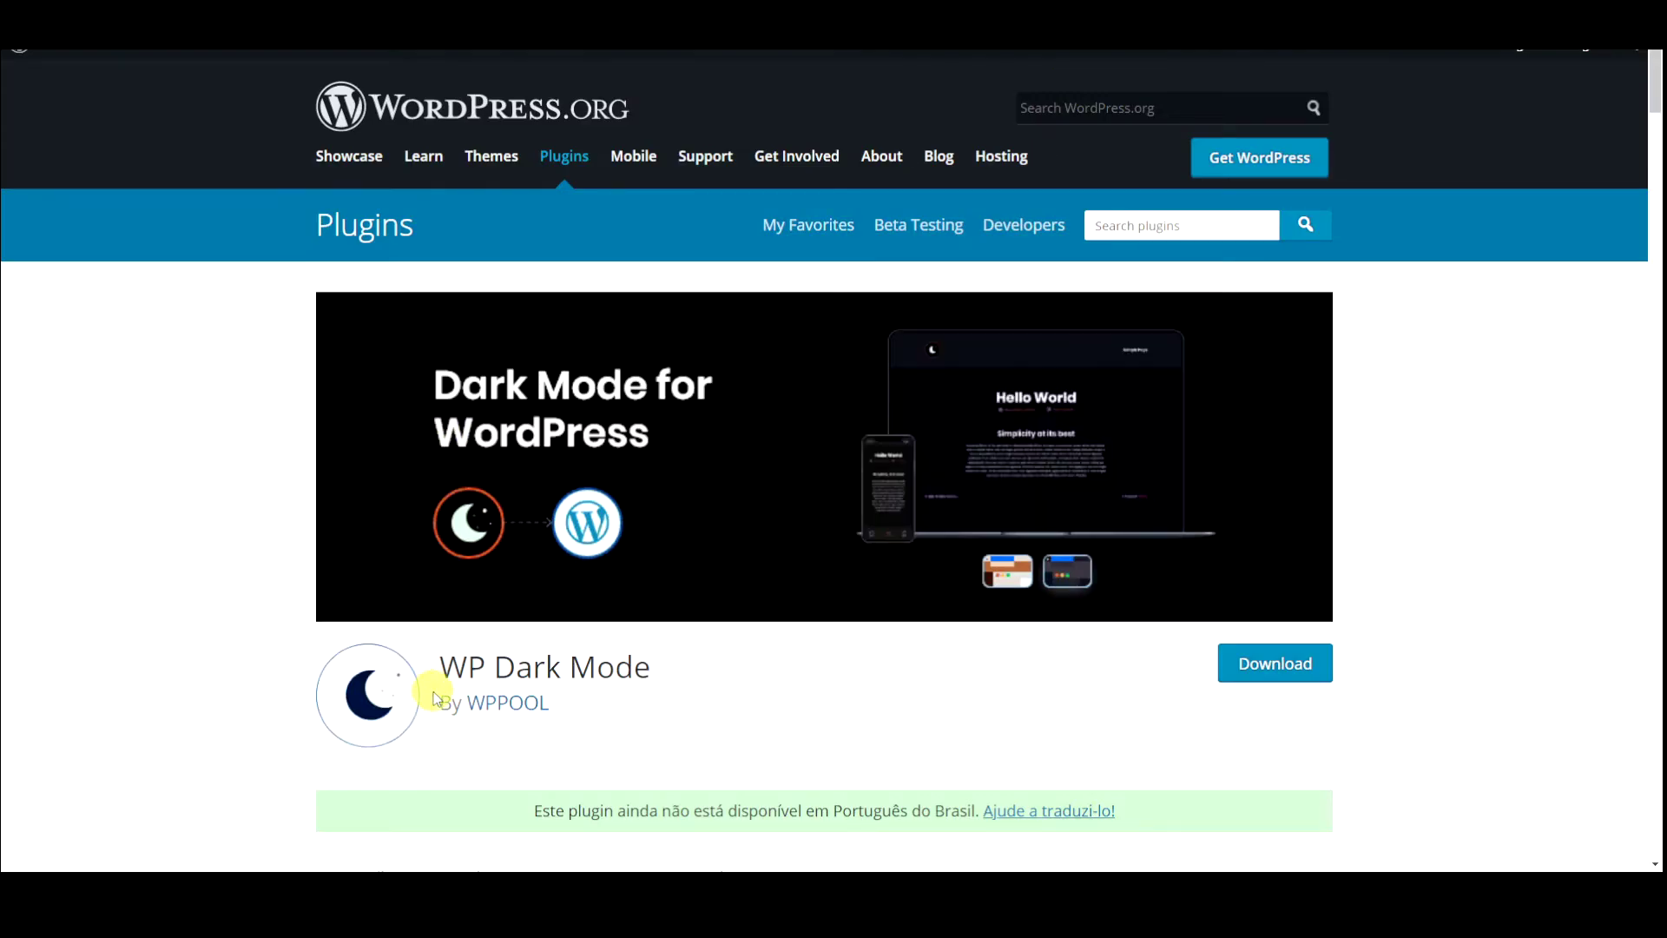
drag(441, 668, 688, 687)
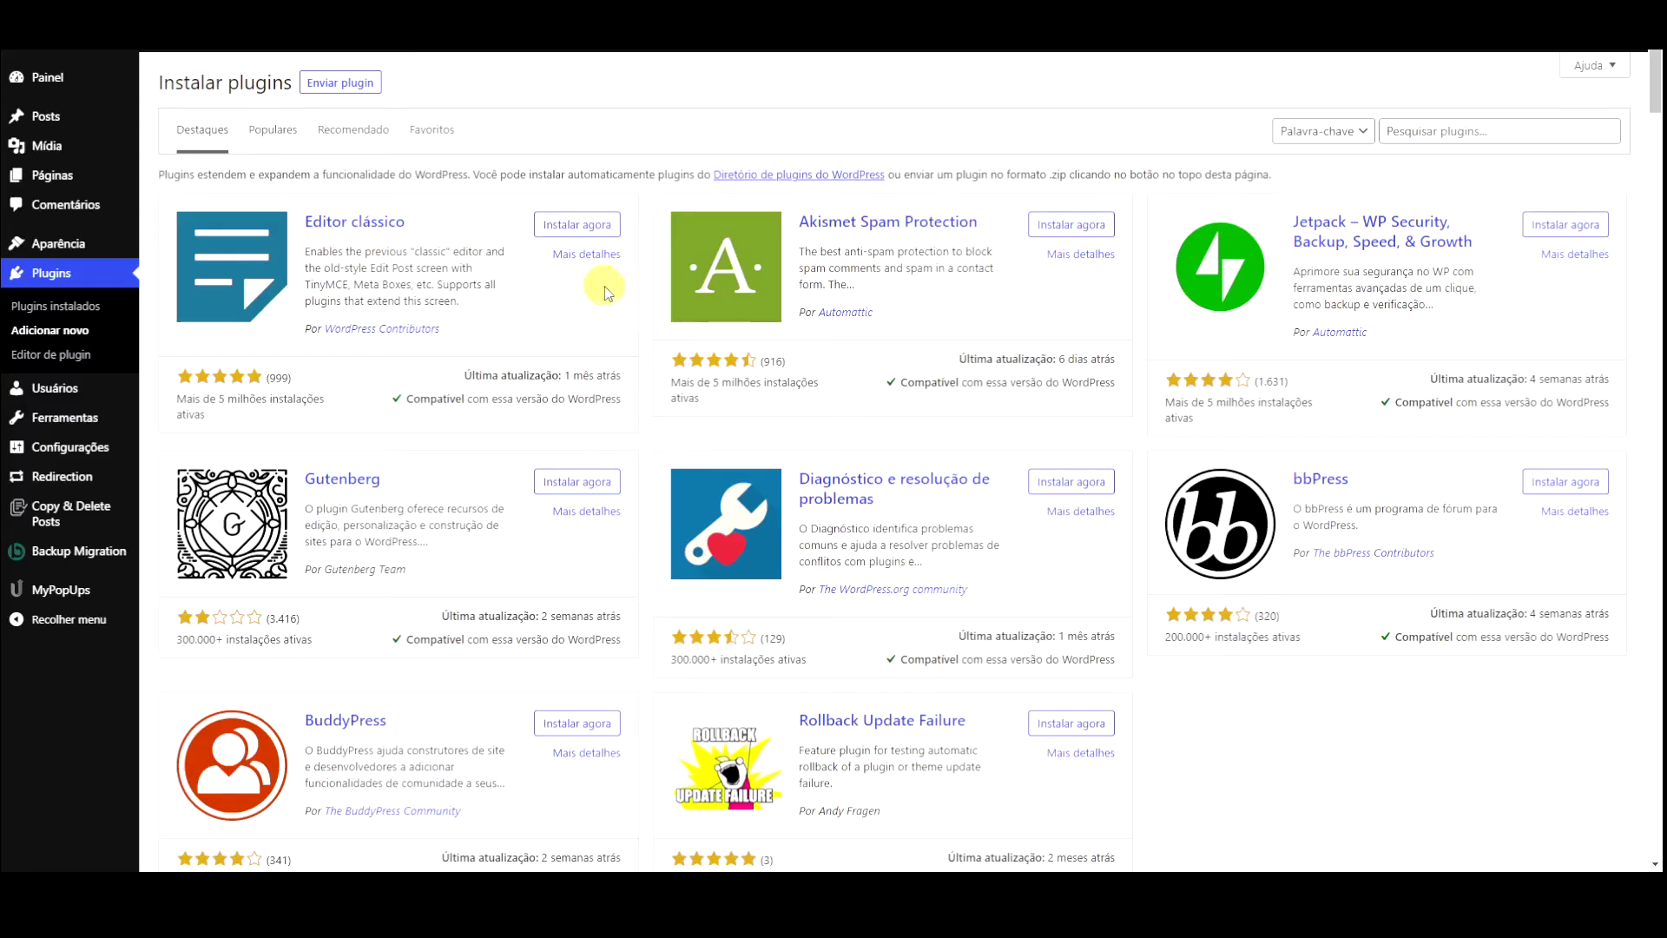
click(577, 225)
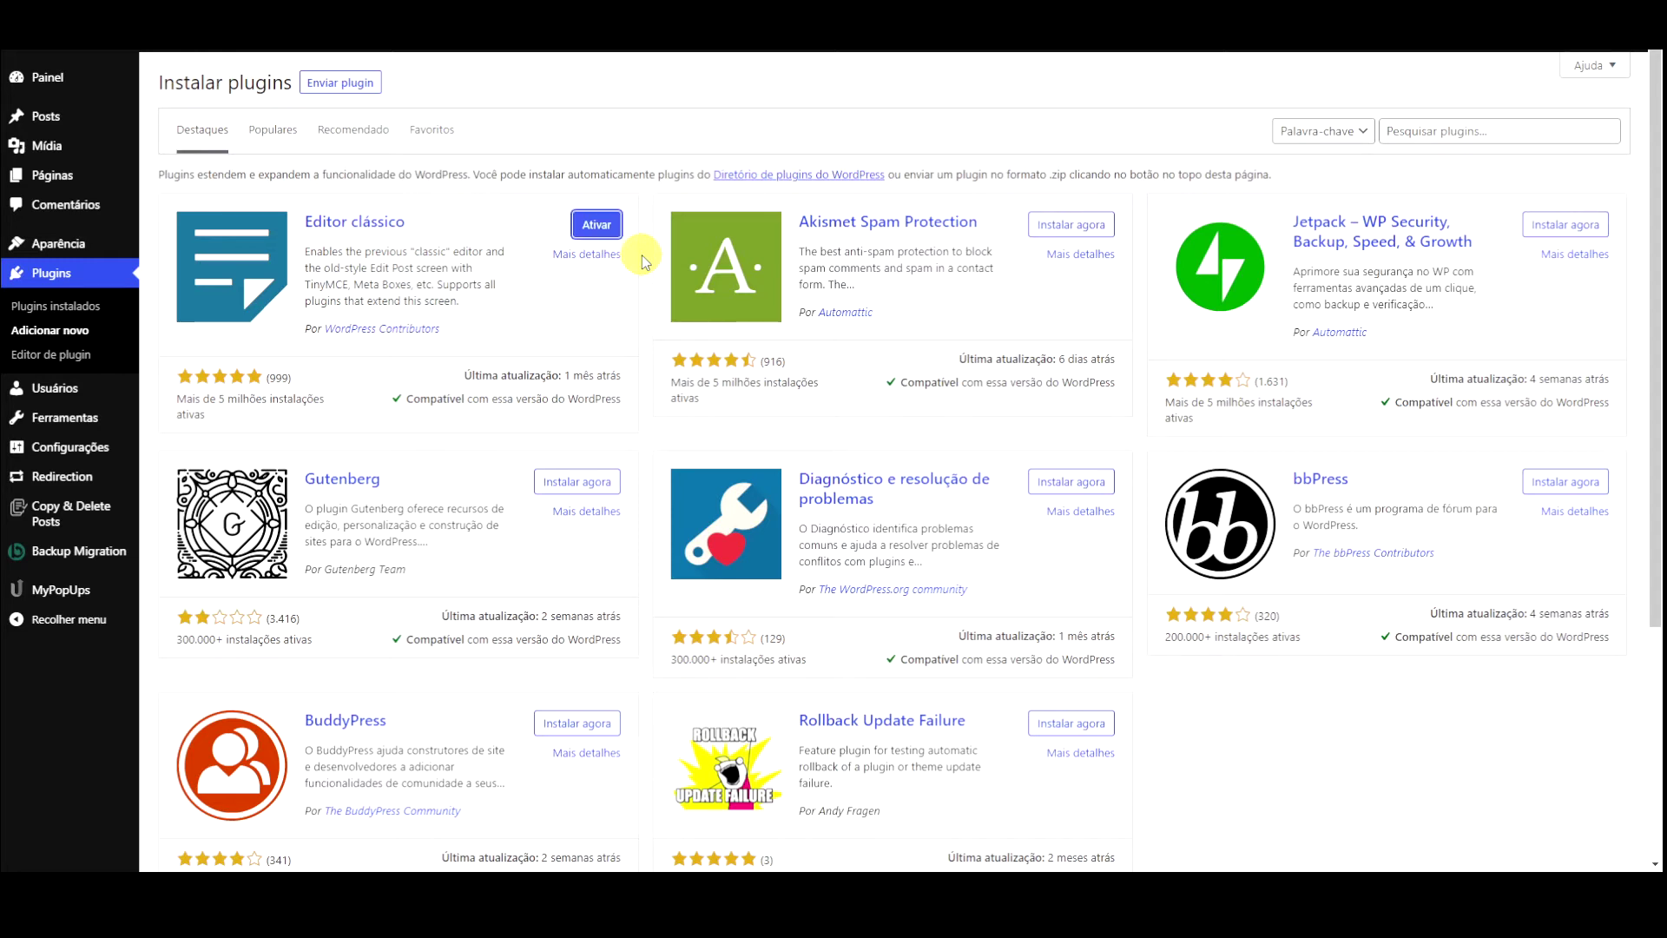
click(599, 226)
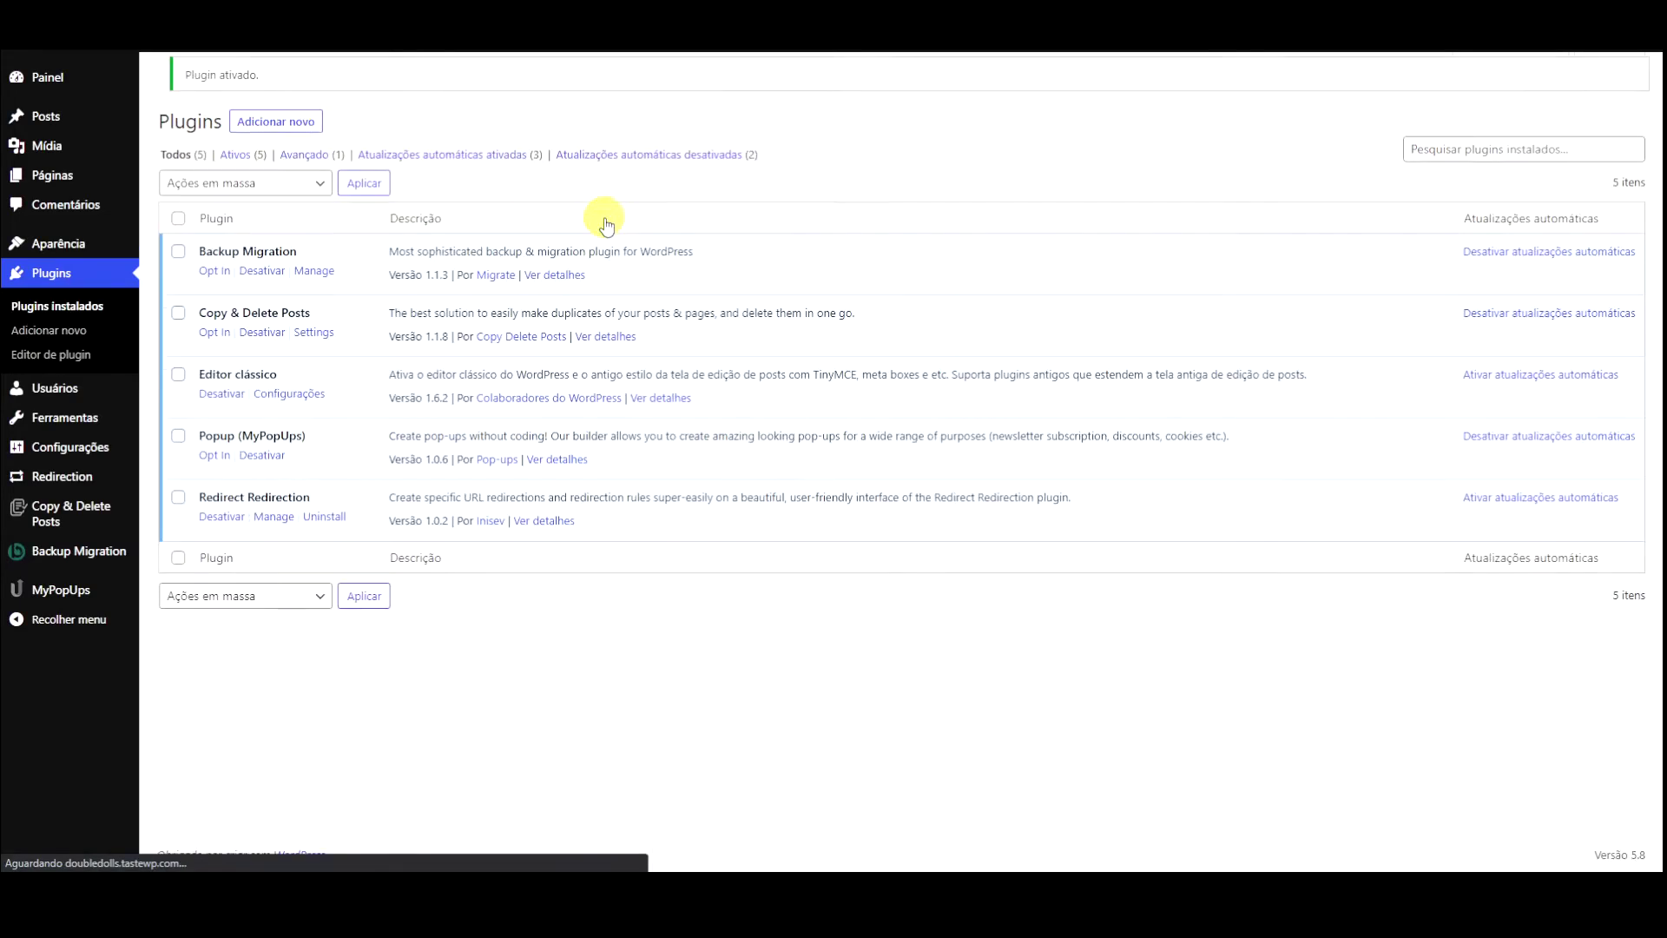
click(256, 84)
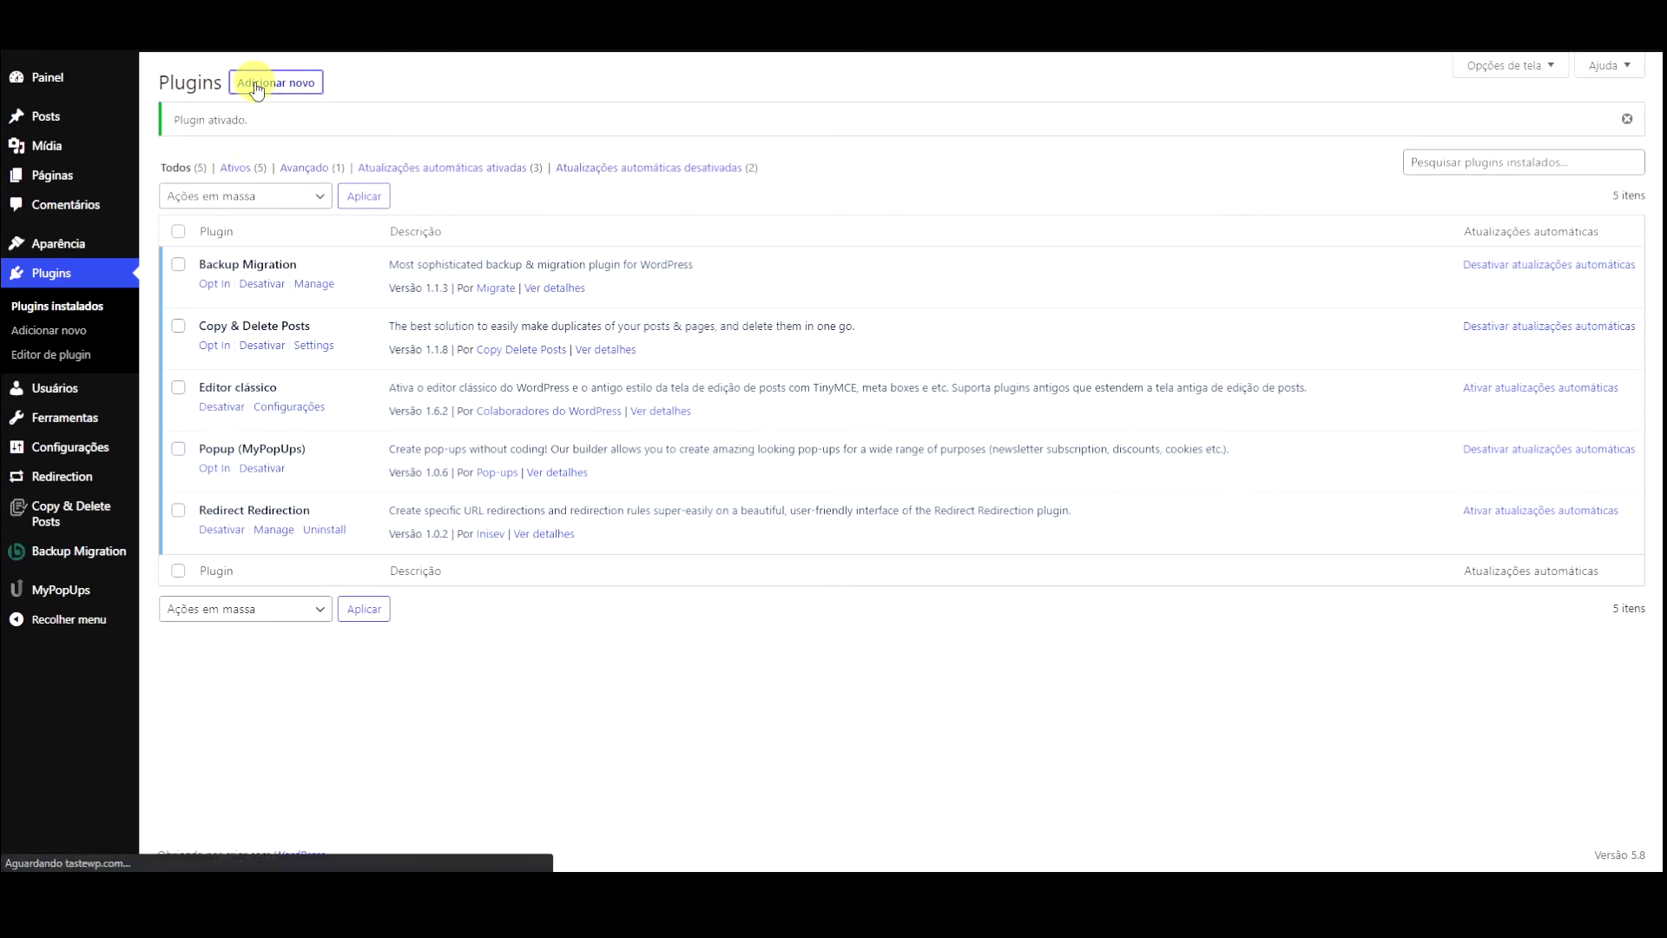
Search for 'WP Dark Mode', then install and activate the WPPOOL plugin
click(1406, 130)
text(WP Dark Mode)
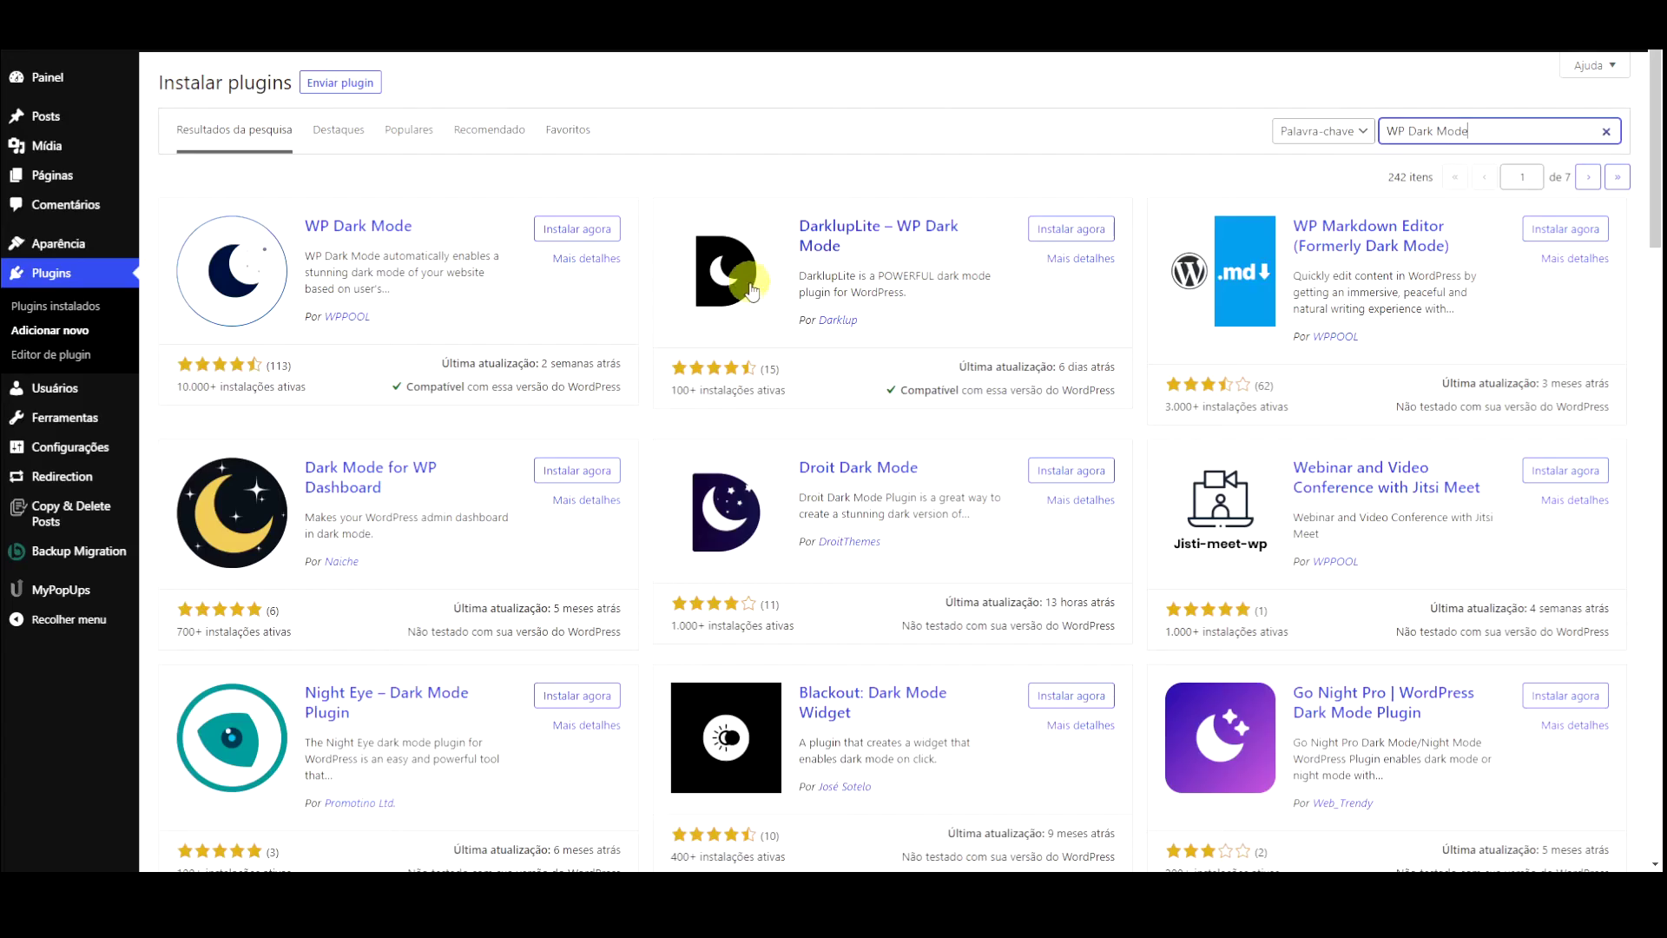
click(583, 232)
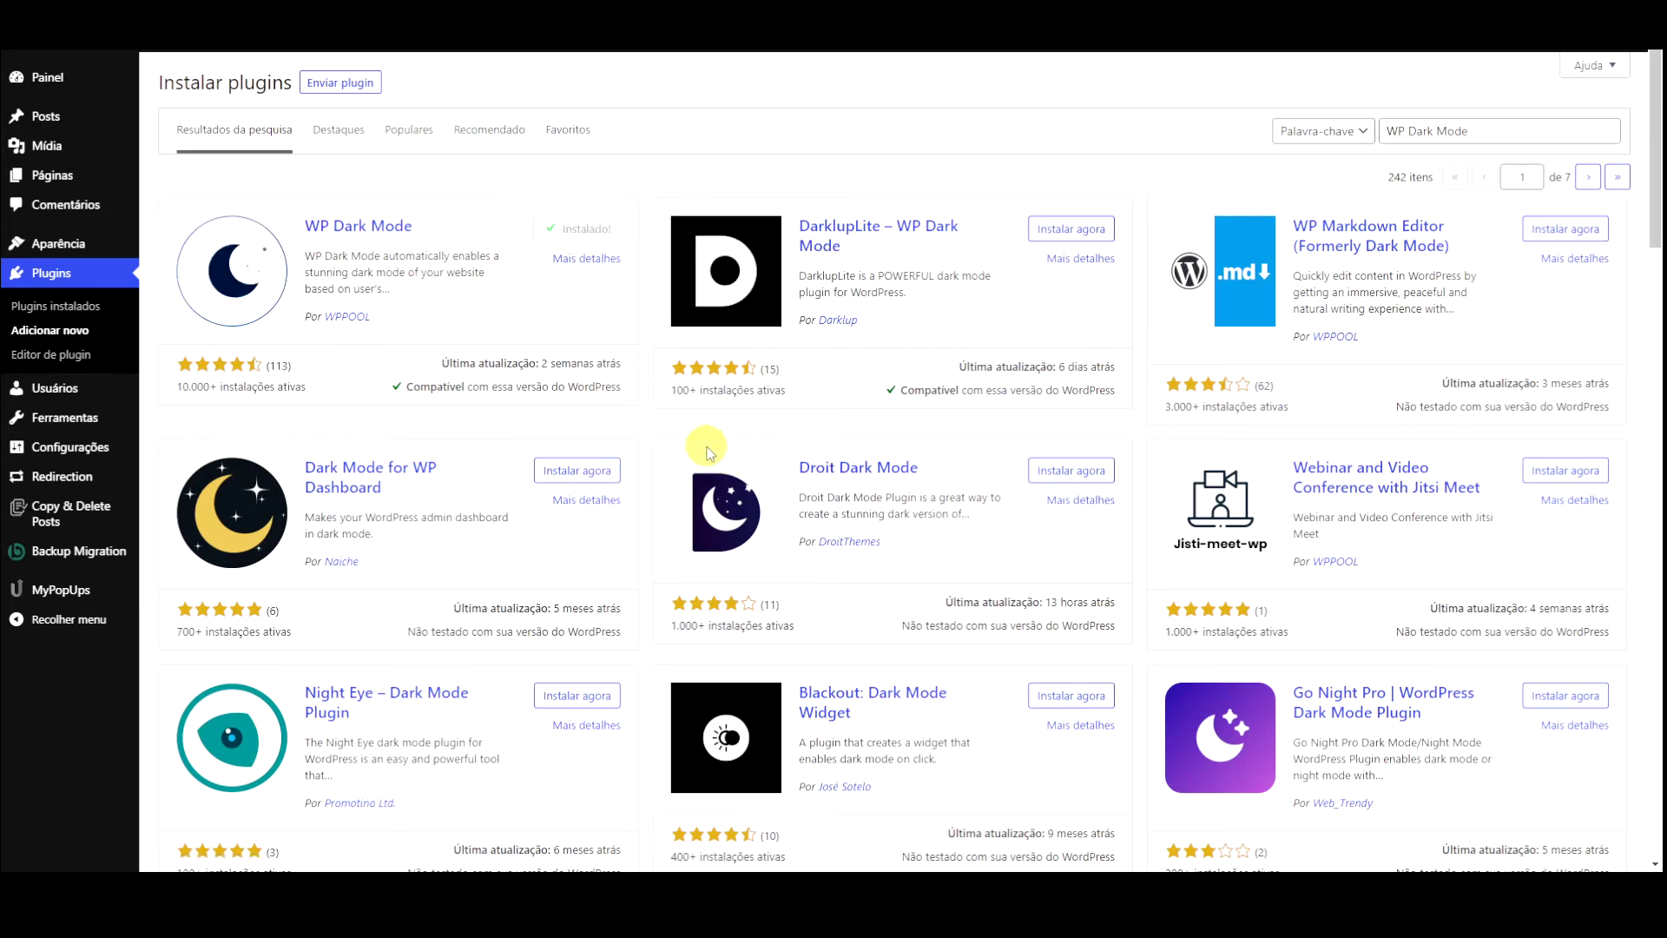
click(594, 228)
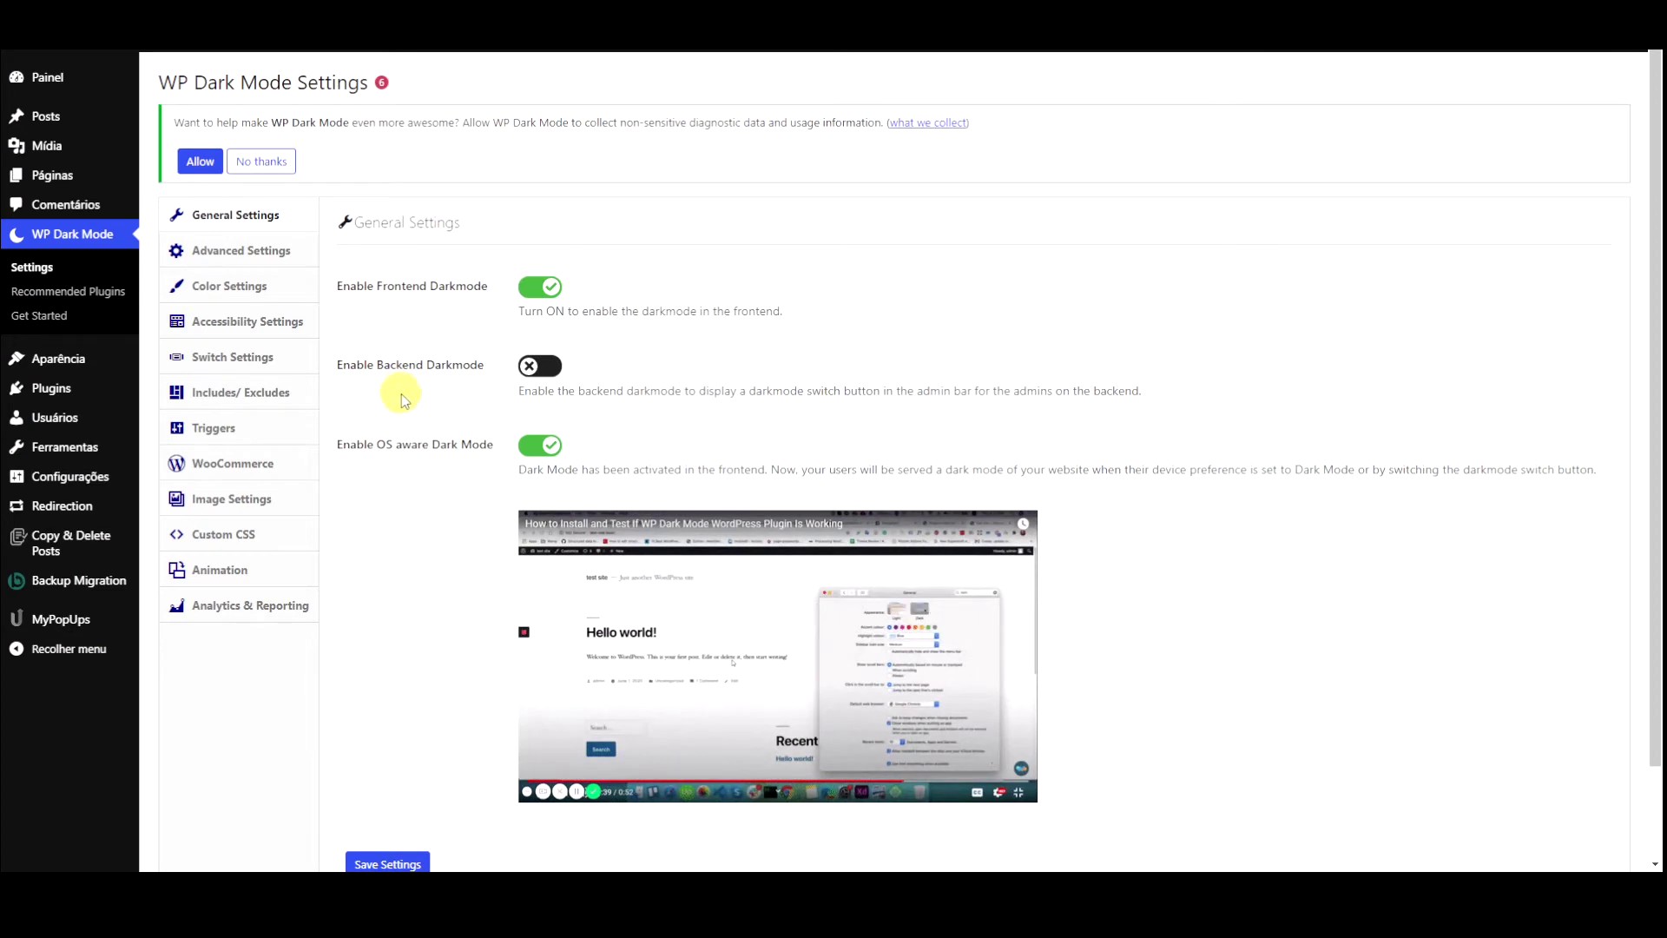
Save the WP Dark Mode general settings with frontend dark mode on
scroll(403, 403, down, 2)
scroll(403, 403, up, 2)
scroll(403, 434, down, 2)
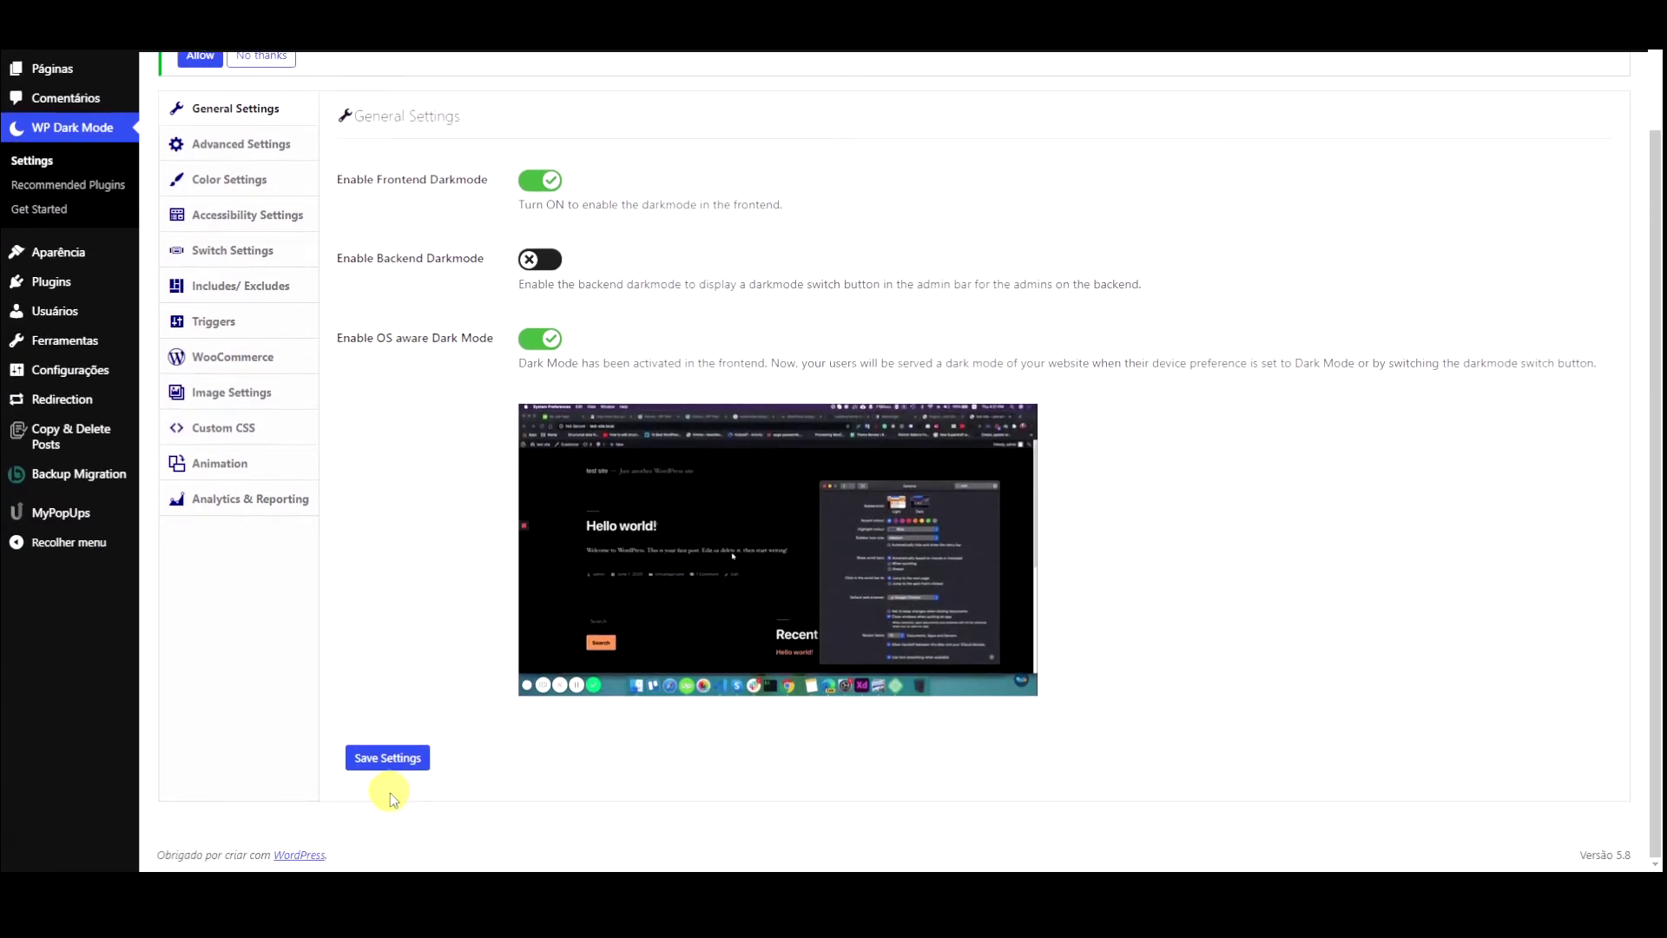
click(386, 758)
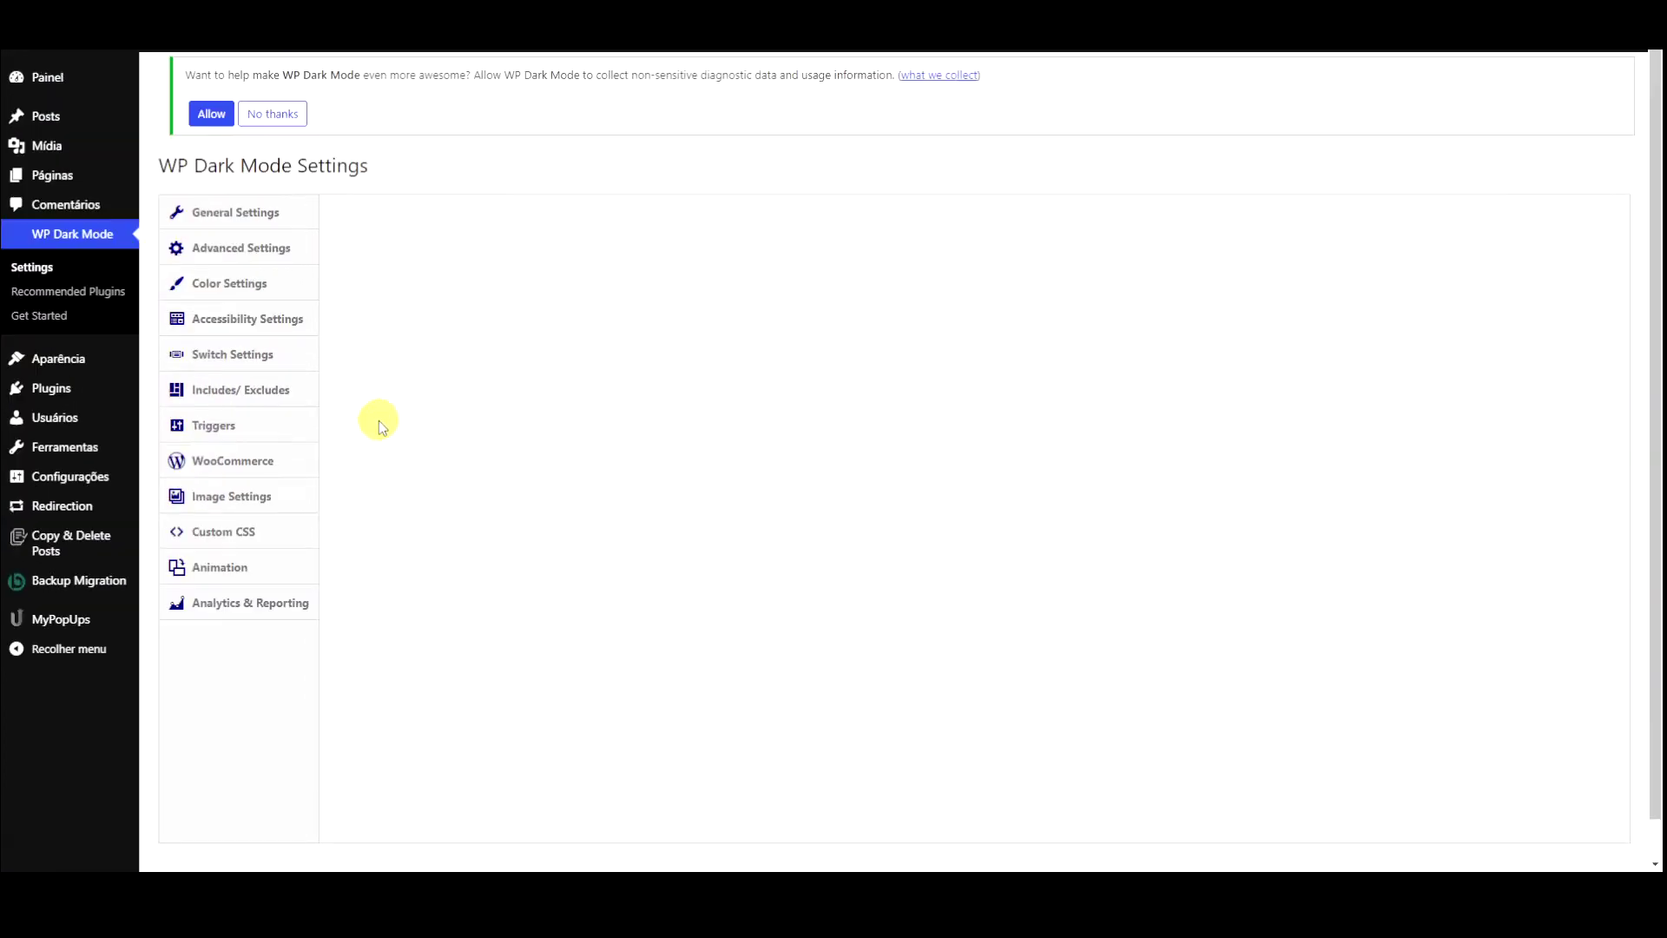
Review the Triggers exclusion options, then view the live site in dark mode
click(228, 430)
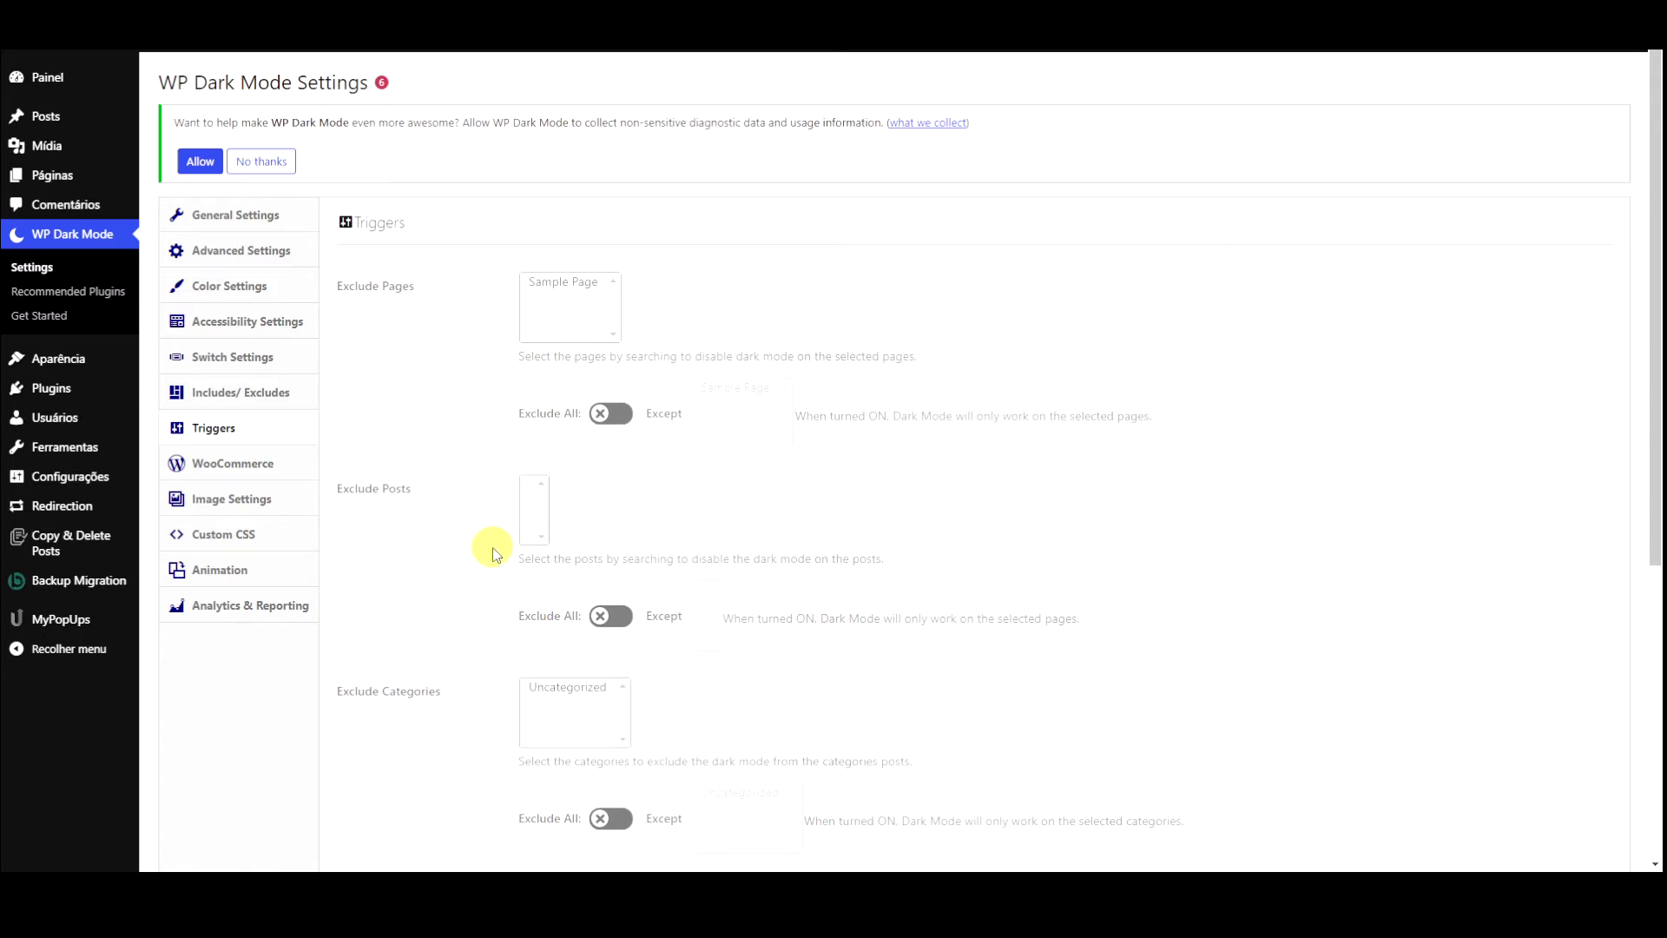
scroll(486, 391, down, 2)
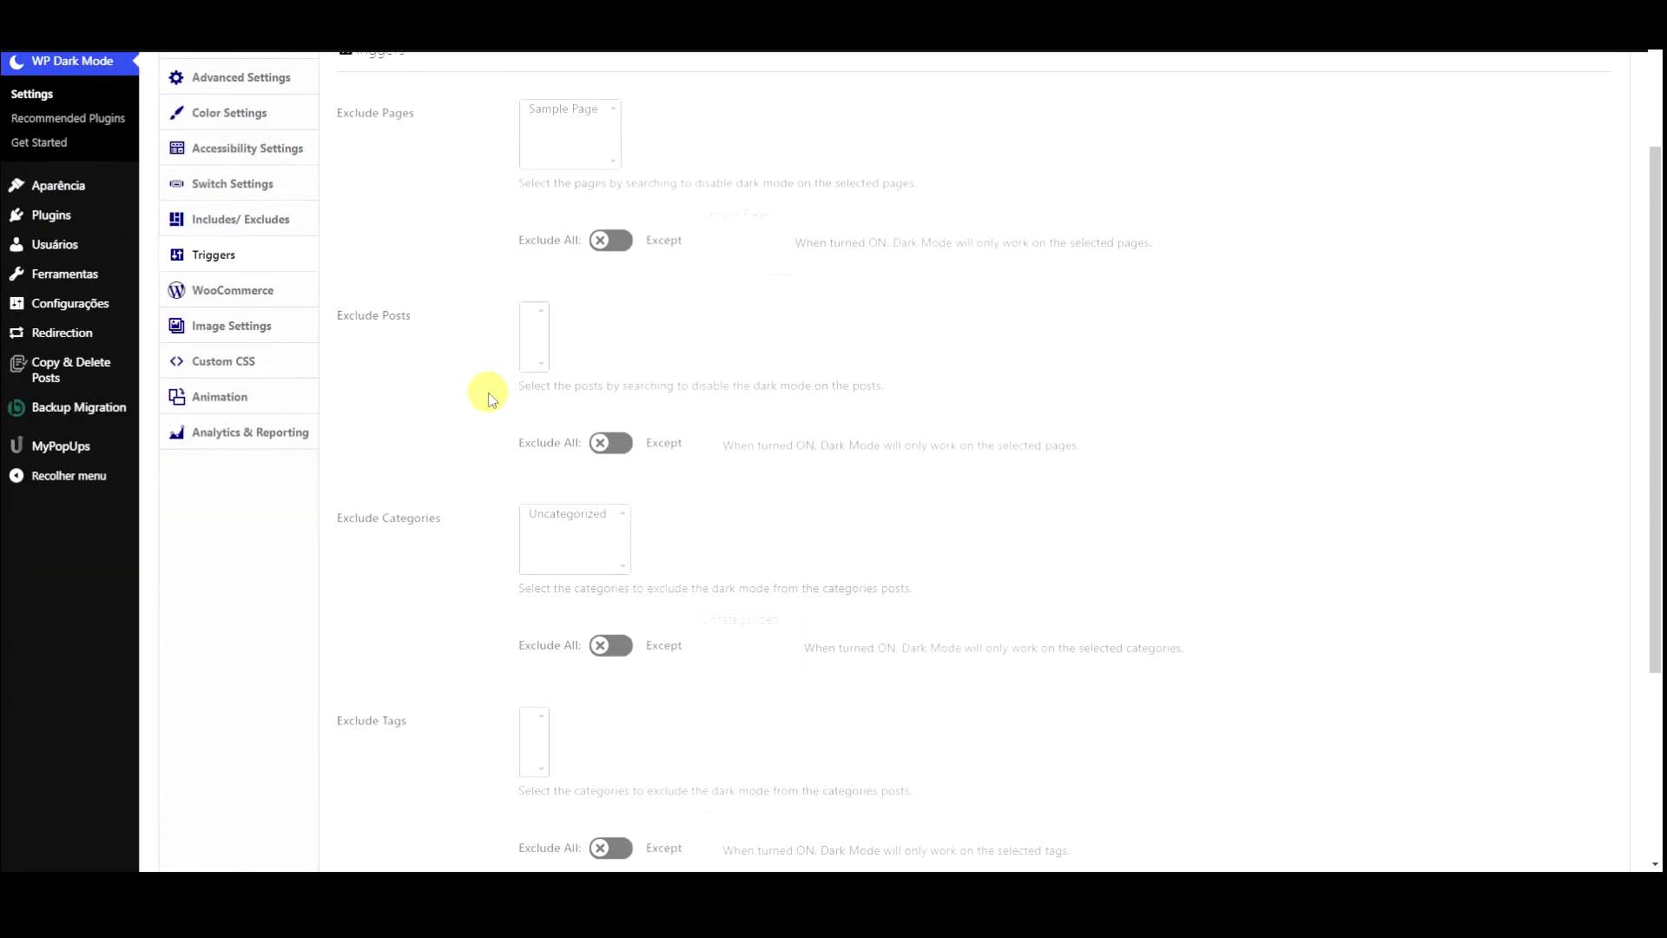
scroll(488, 398, down, 3)
scroll(486, 391, up, 5)
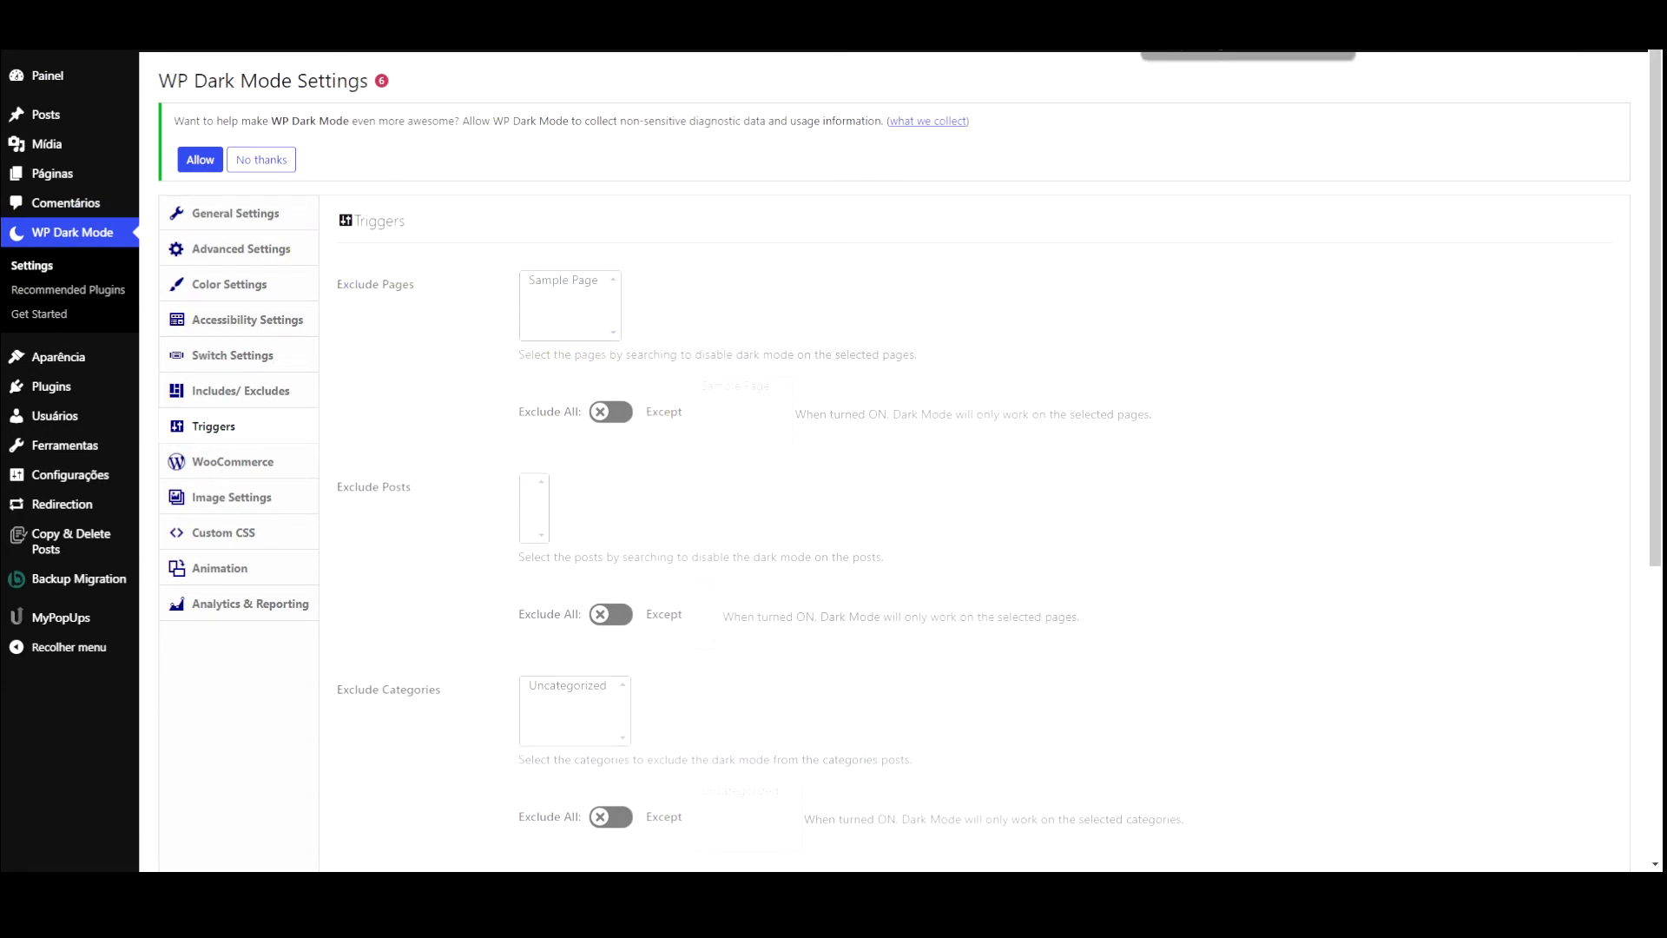
mouse_move(16, 73)
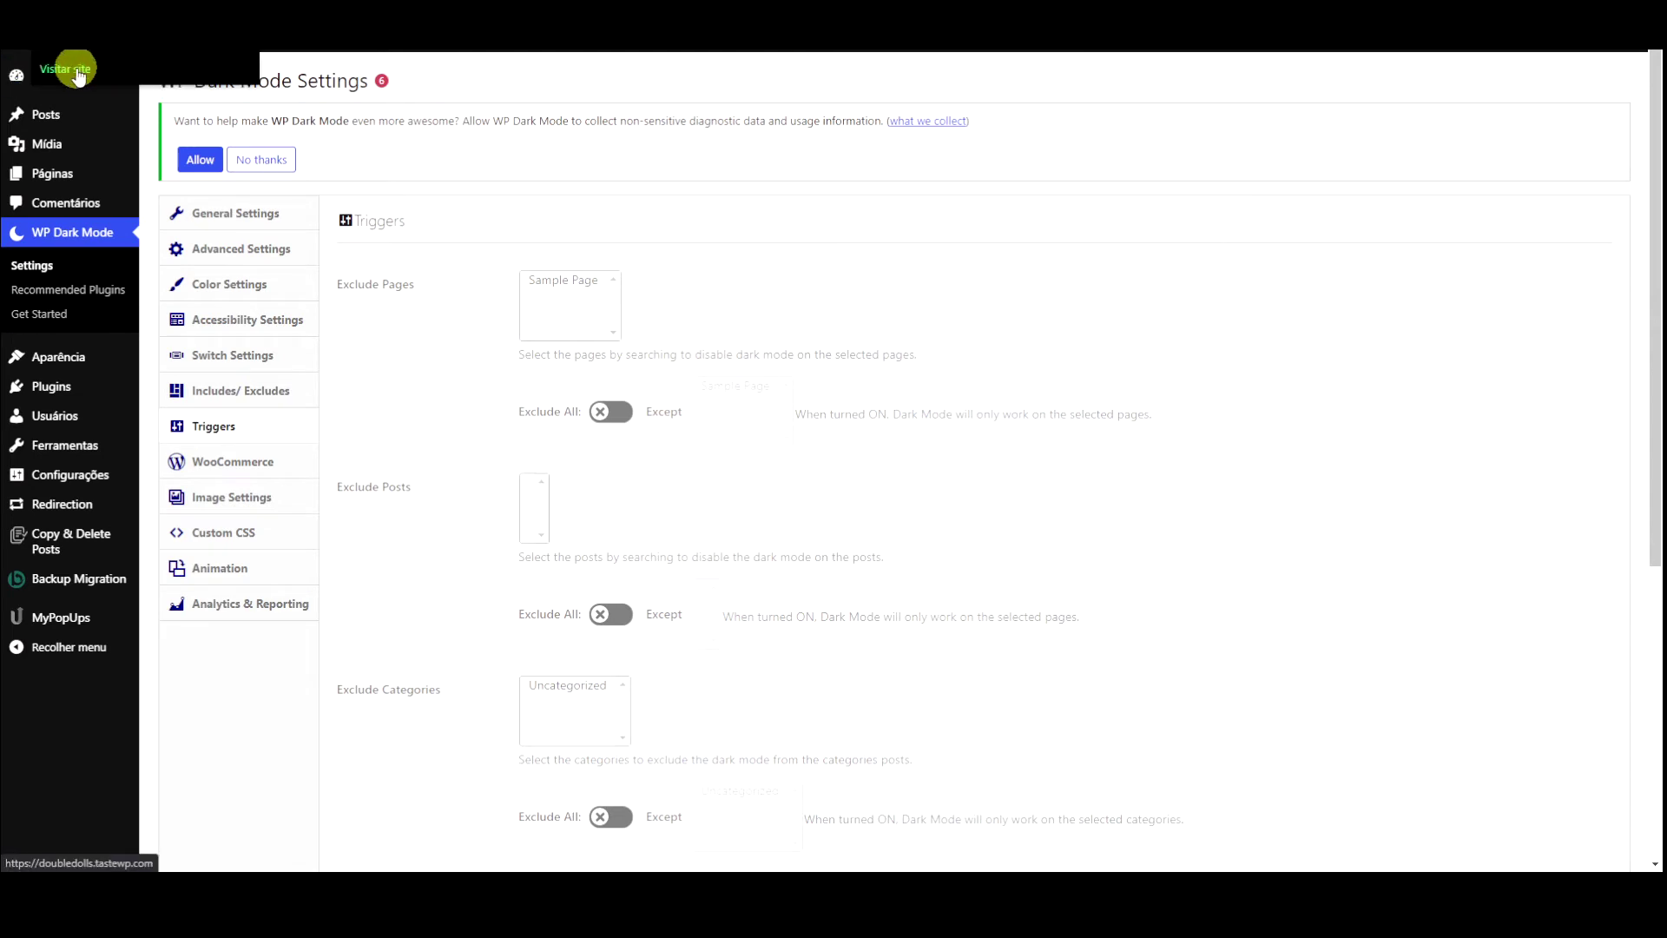
click(1120, 35)
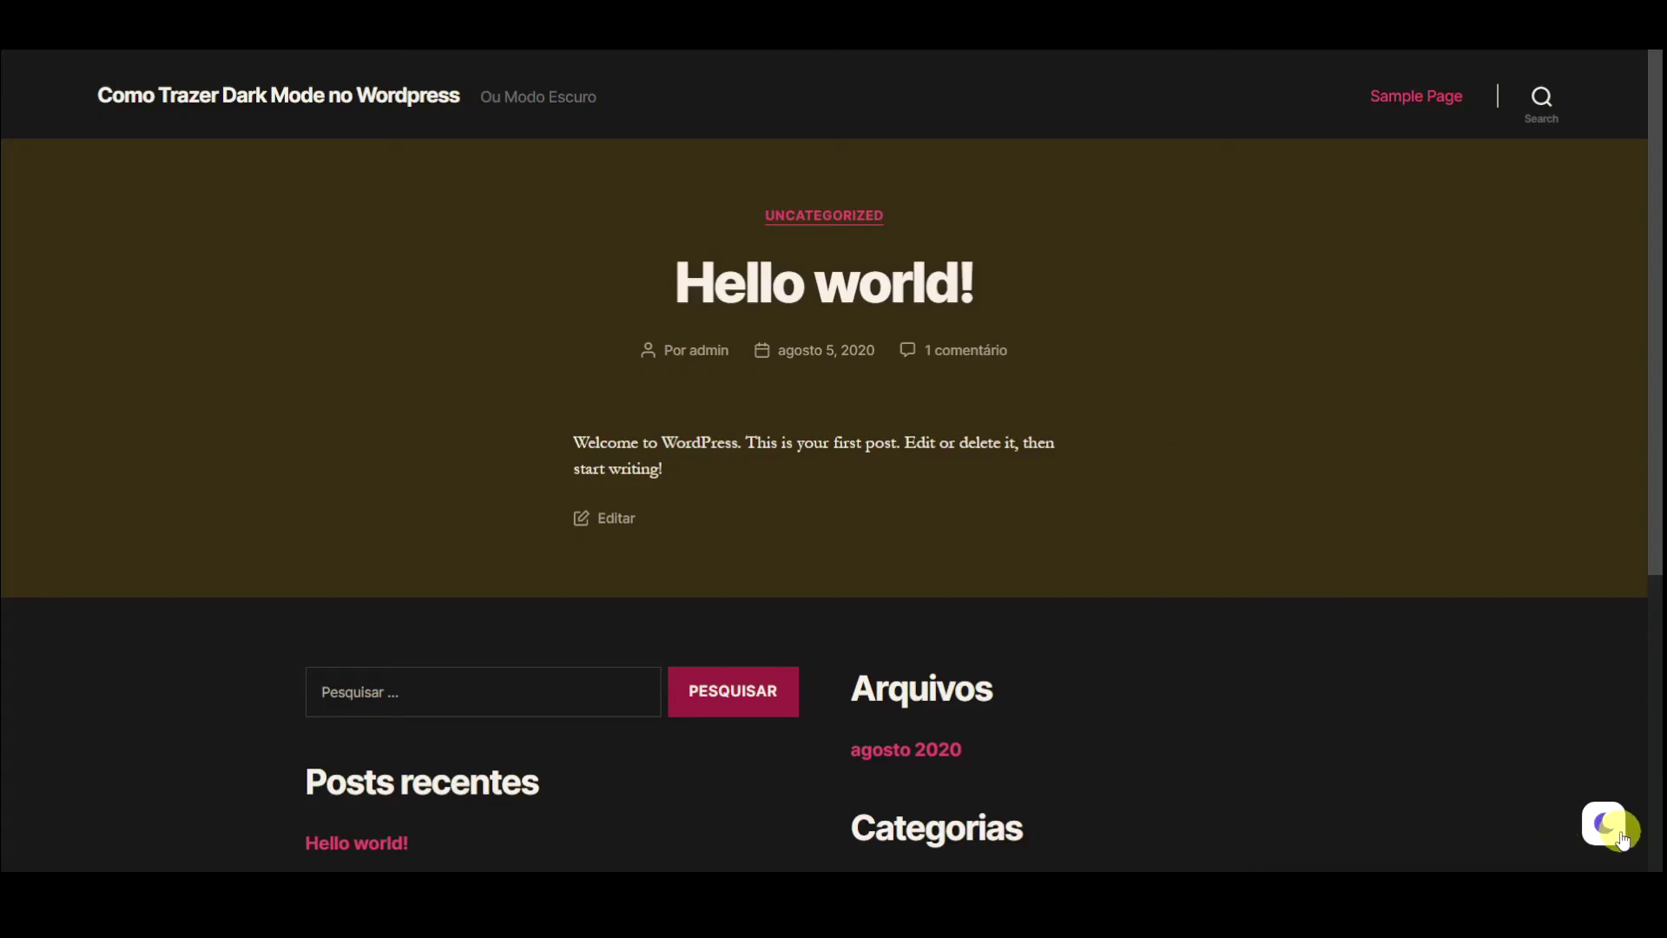
Toggle the frontend post between dark and light mode several times
click(1620, 836)
click(1603, 829)
click(1602, 830)
click(1602, 829)
click(1602, 829)
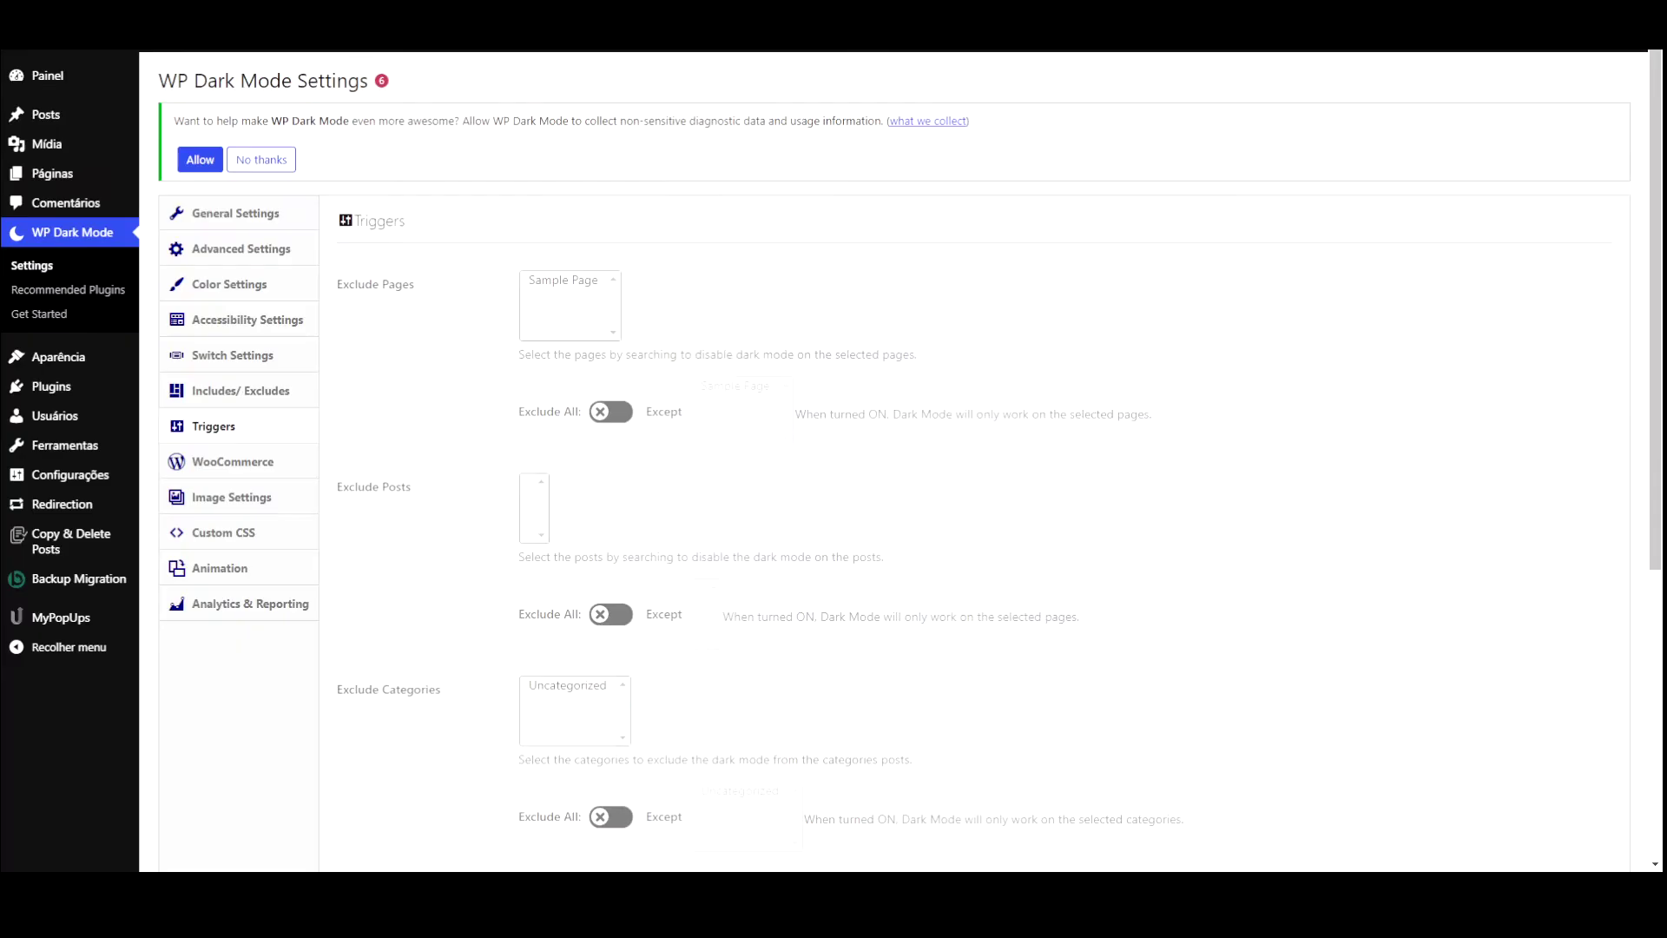
Enable backend dark mode in WP Dark Mode General Settings and save
click(273, 220)
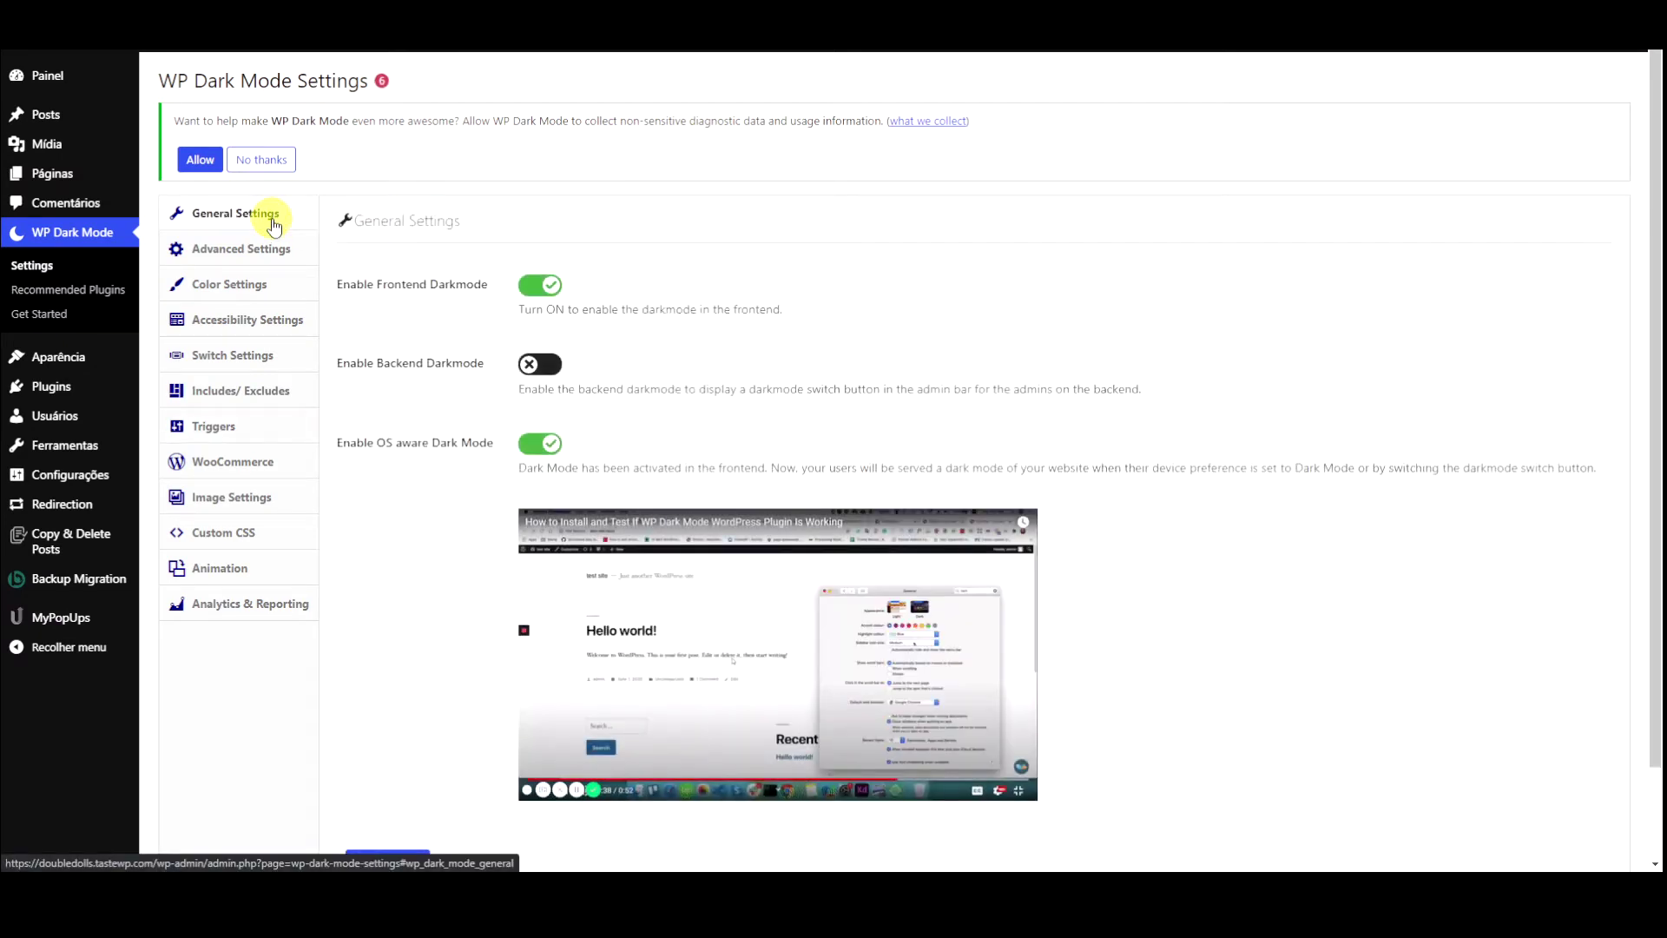
click(539, 285)
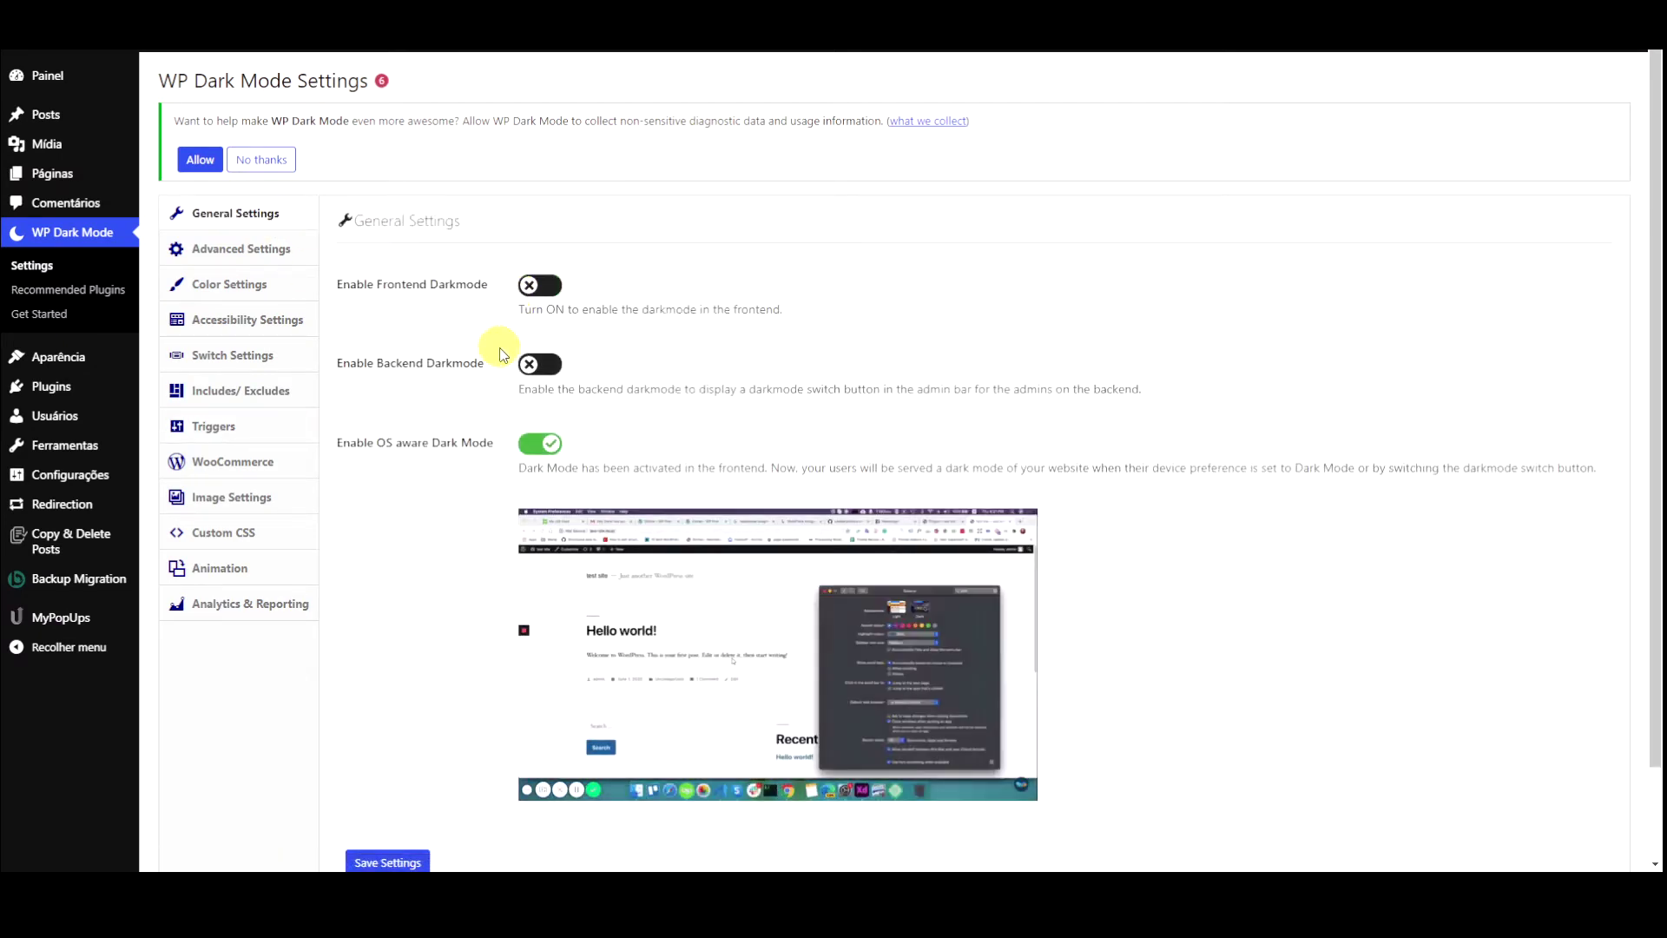
click(530, 287)
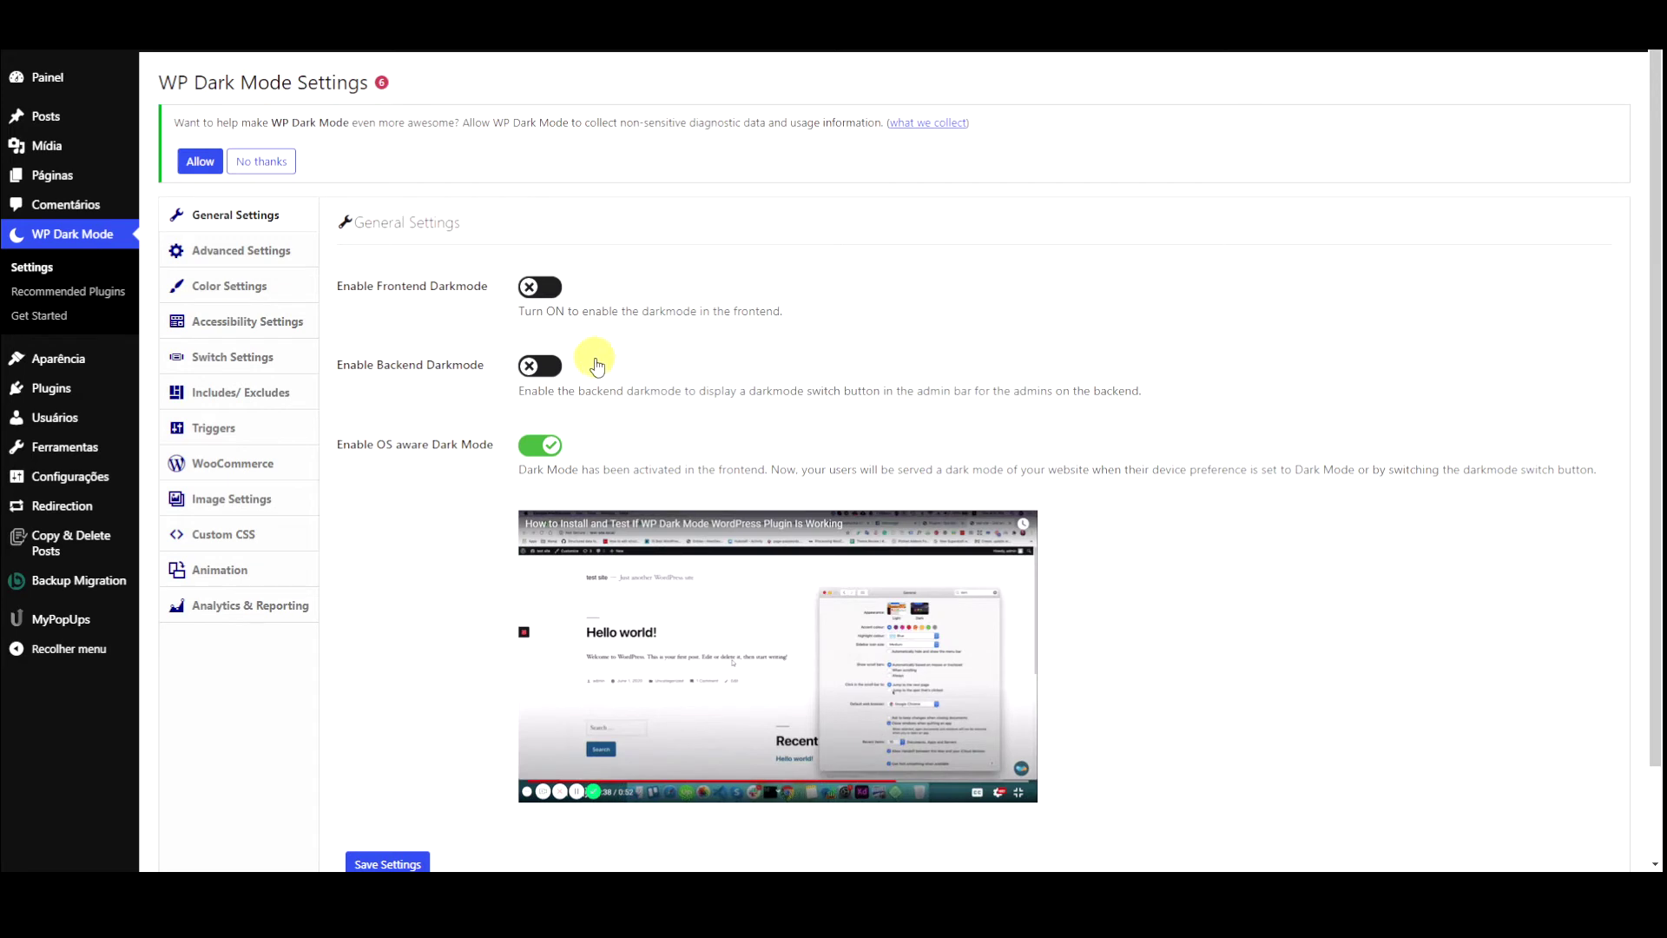
click(563, 371)
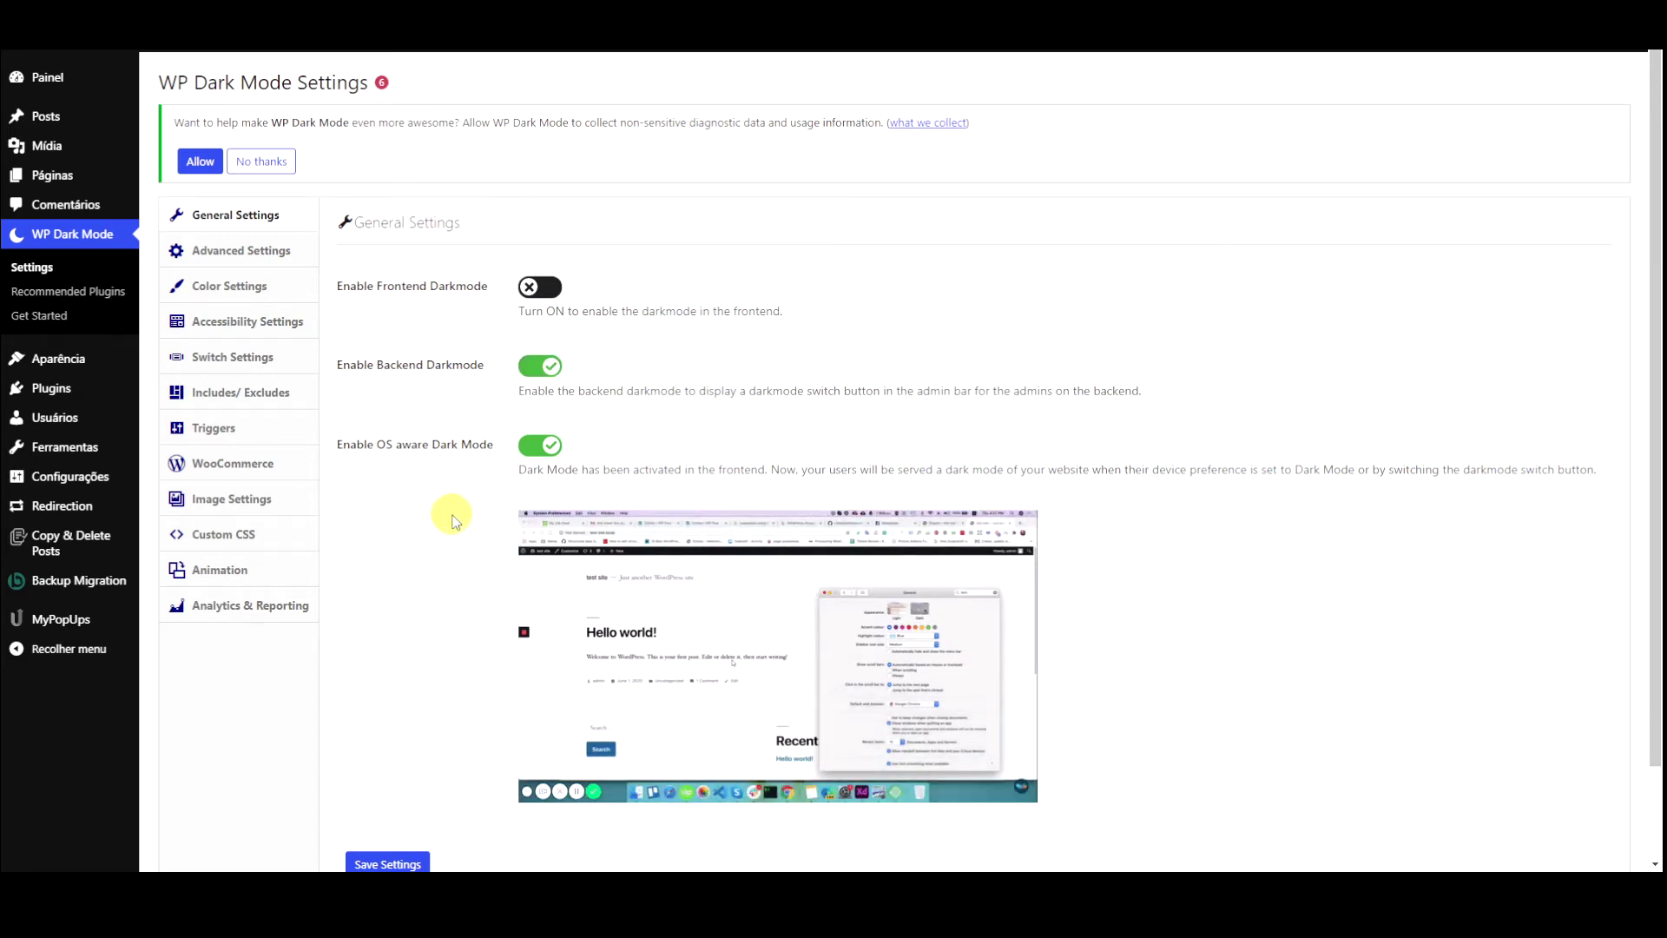
click(411, 864)
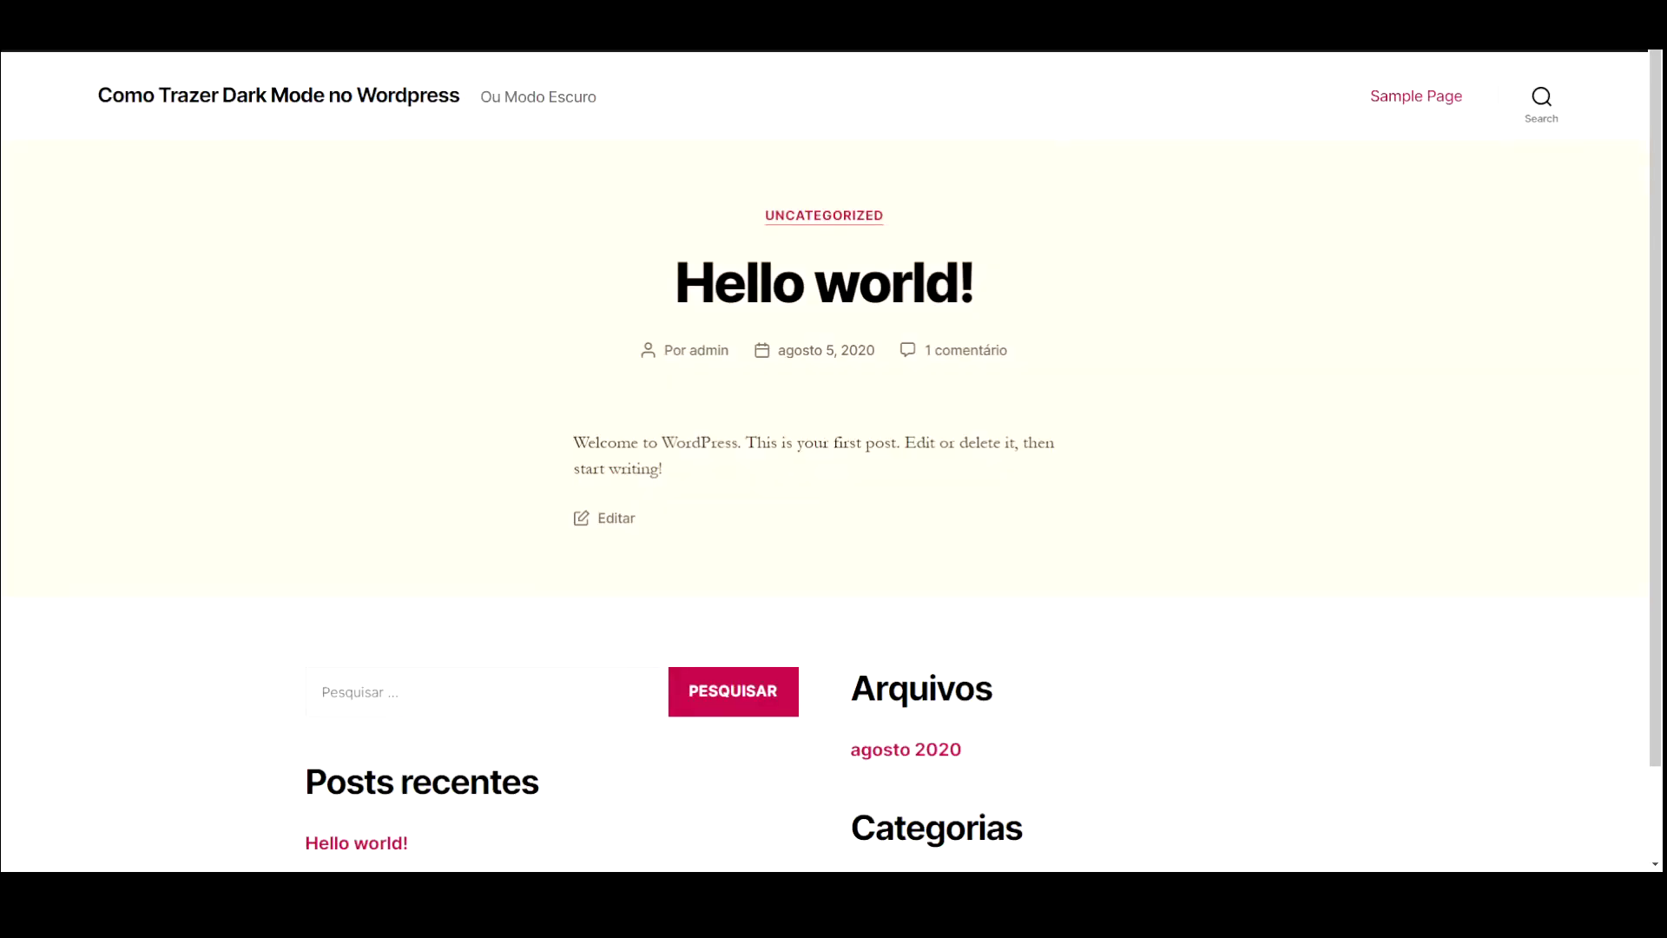
Switch the WordPress admin dashboard into dark mode
click(429, 54)
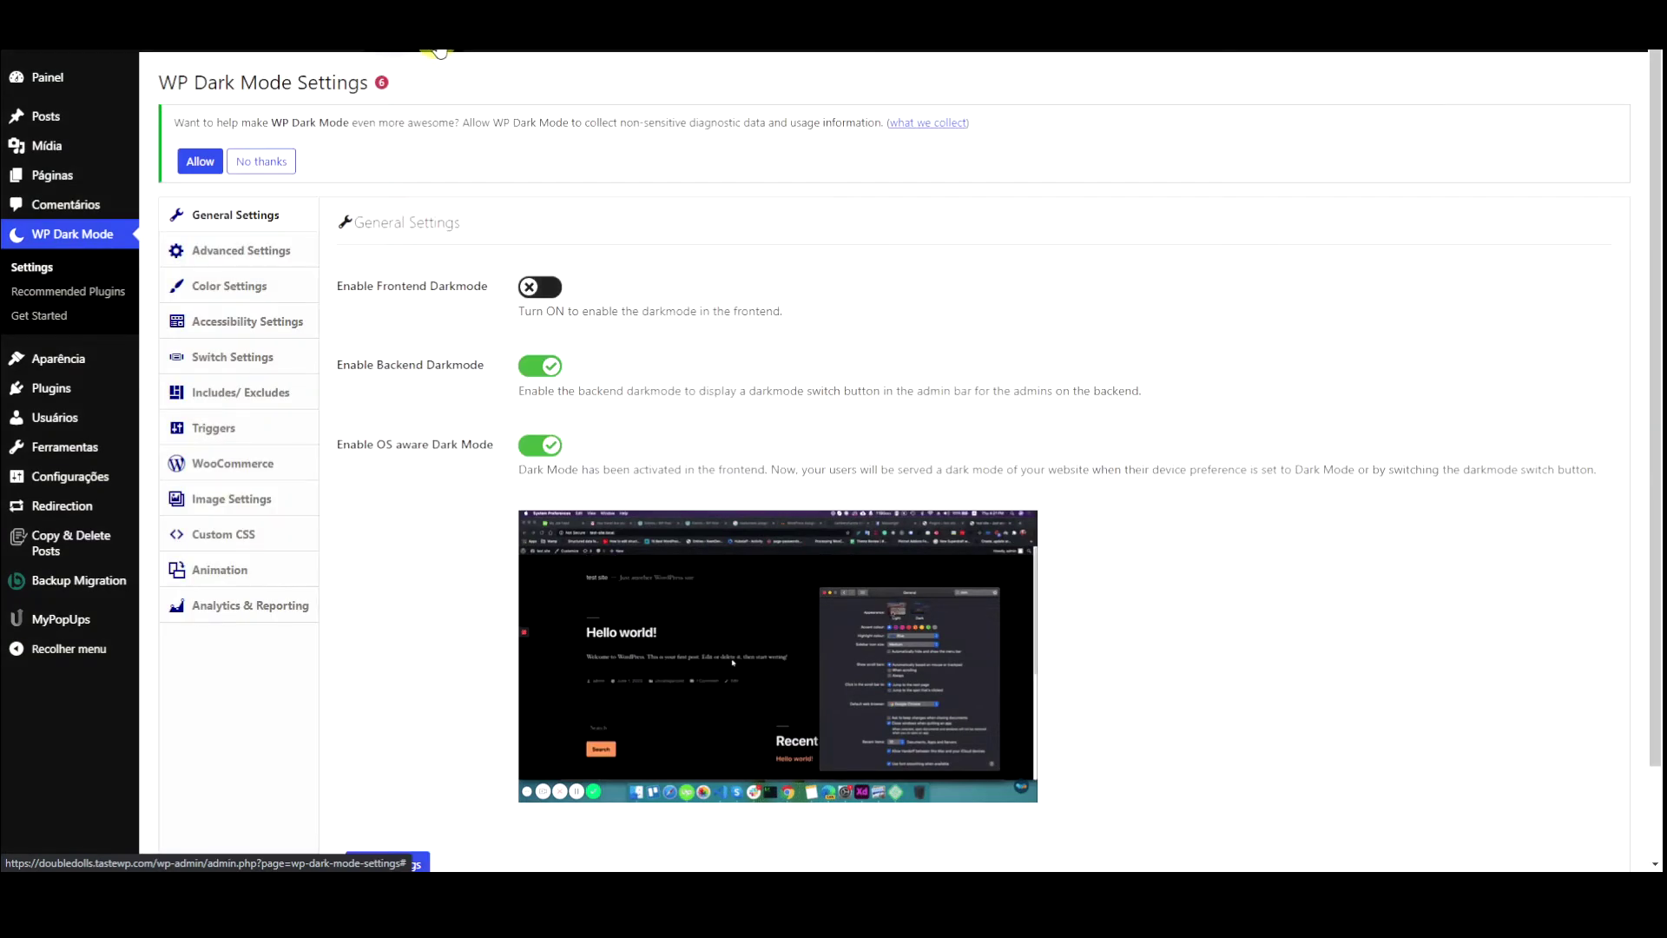
click(440, 50)
click(427, 53)
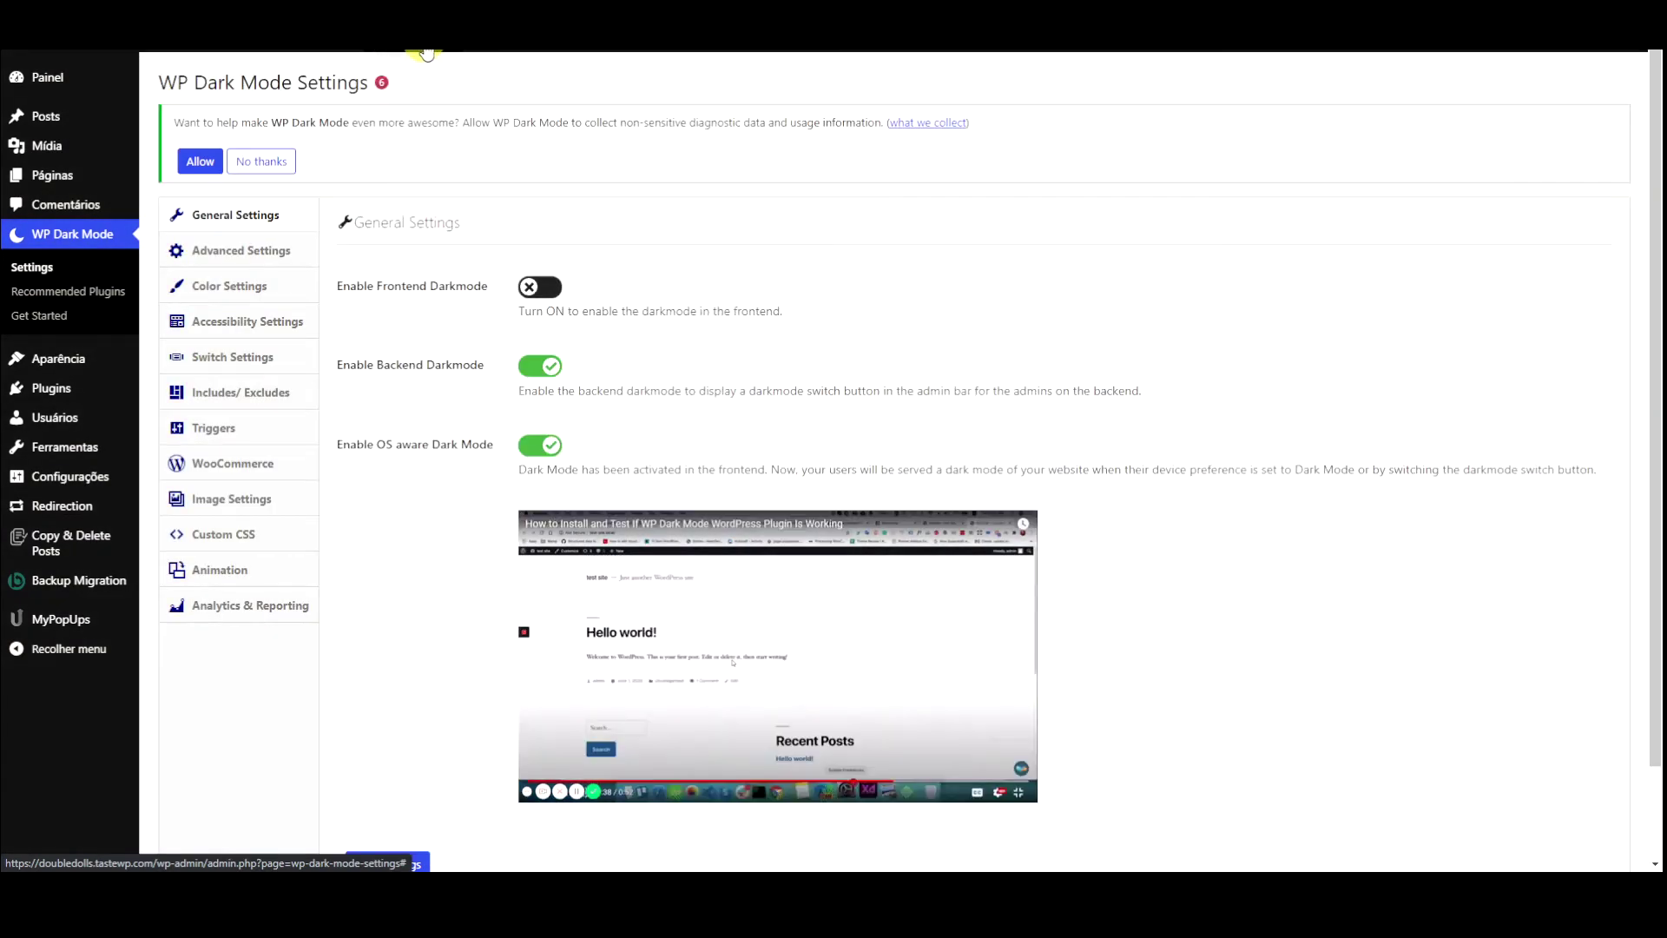
click(427, 53)
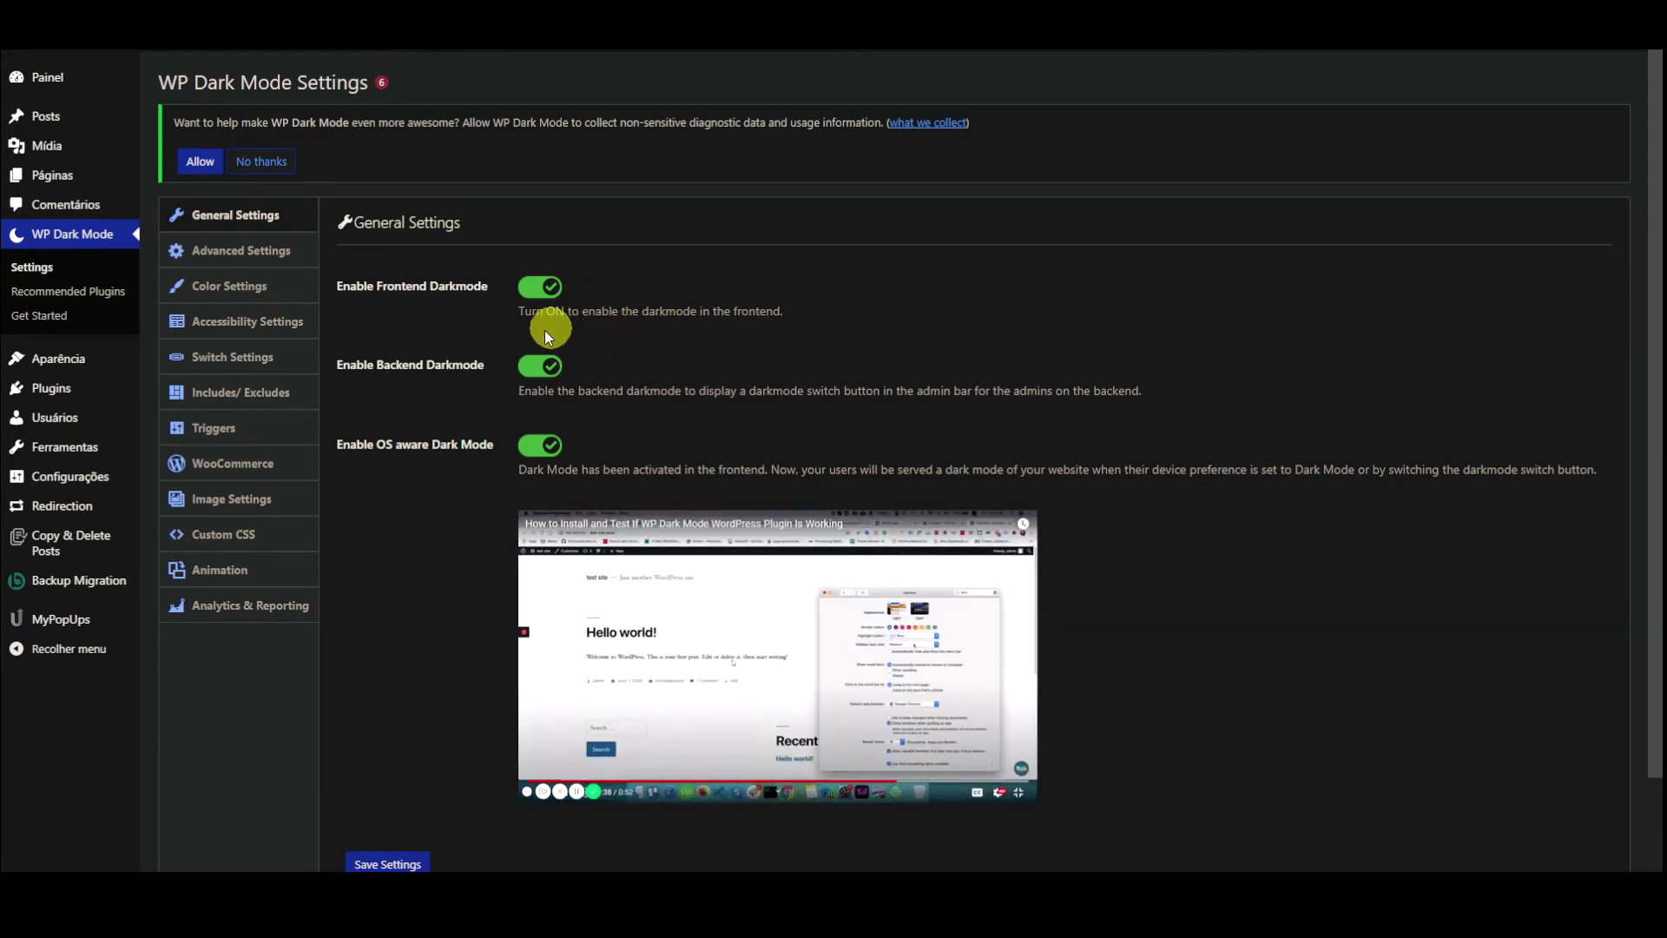
Go through WP Dark Mode's Advanced Settings to its Switch Settings section
click(244, 251)
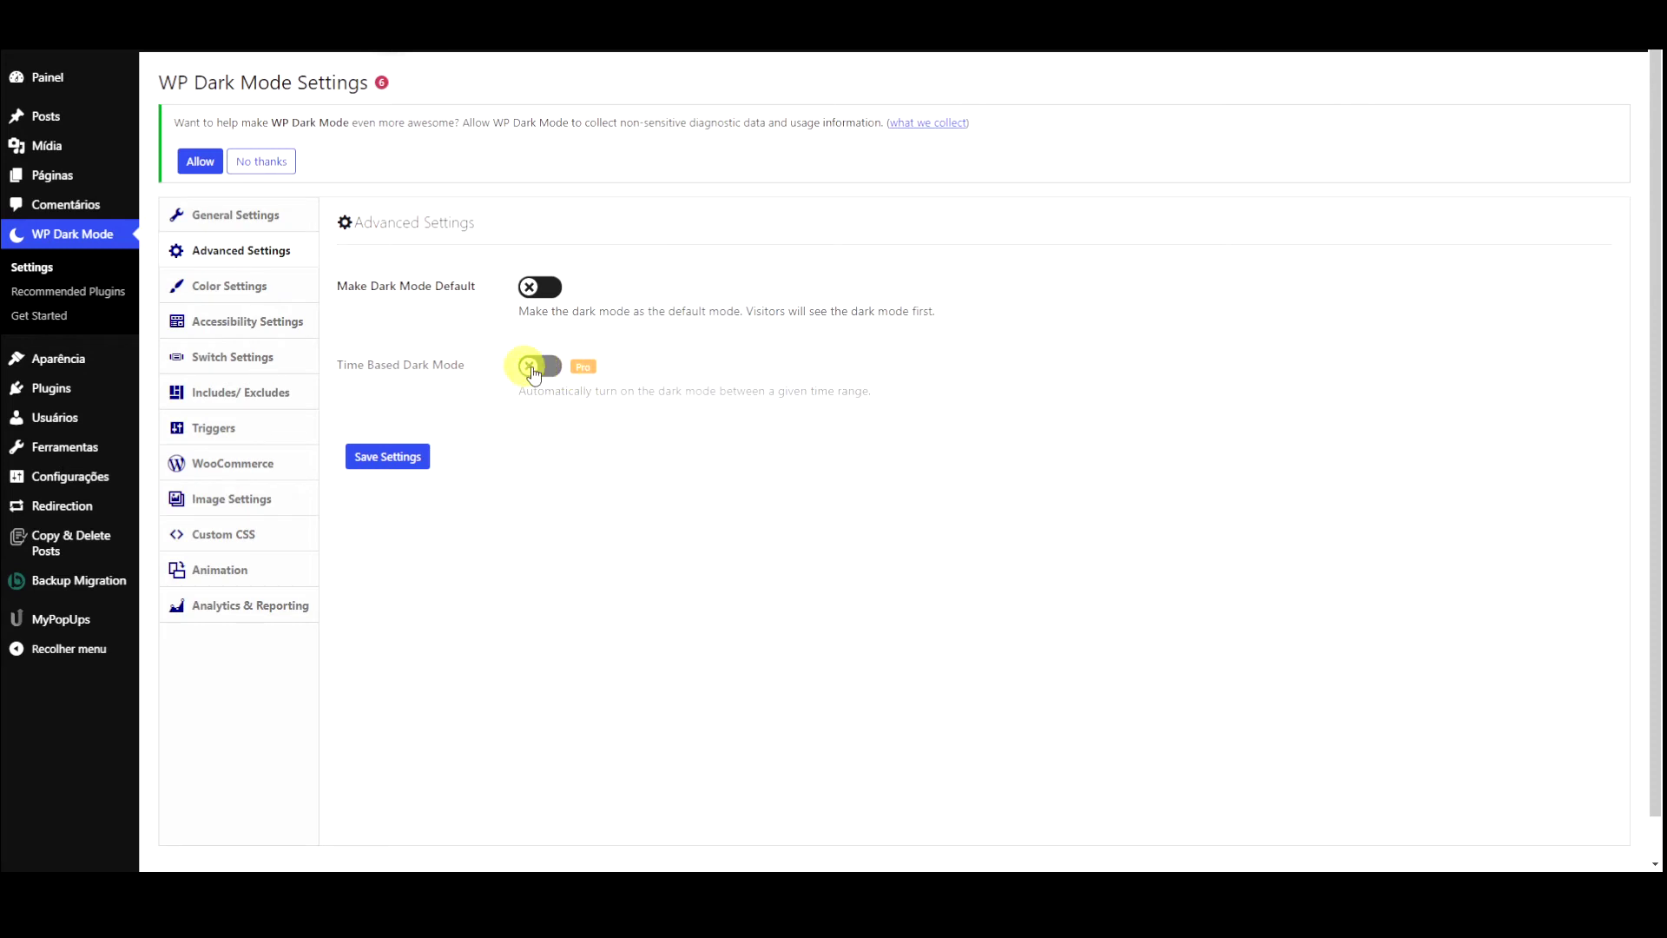
click(260, 358)
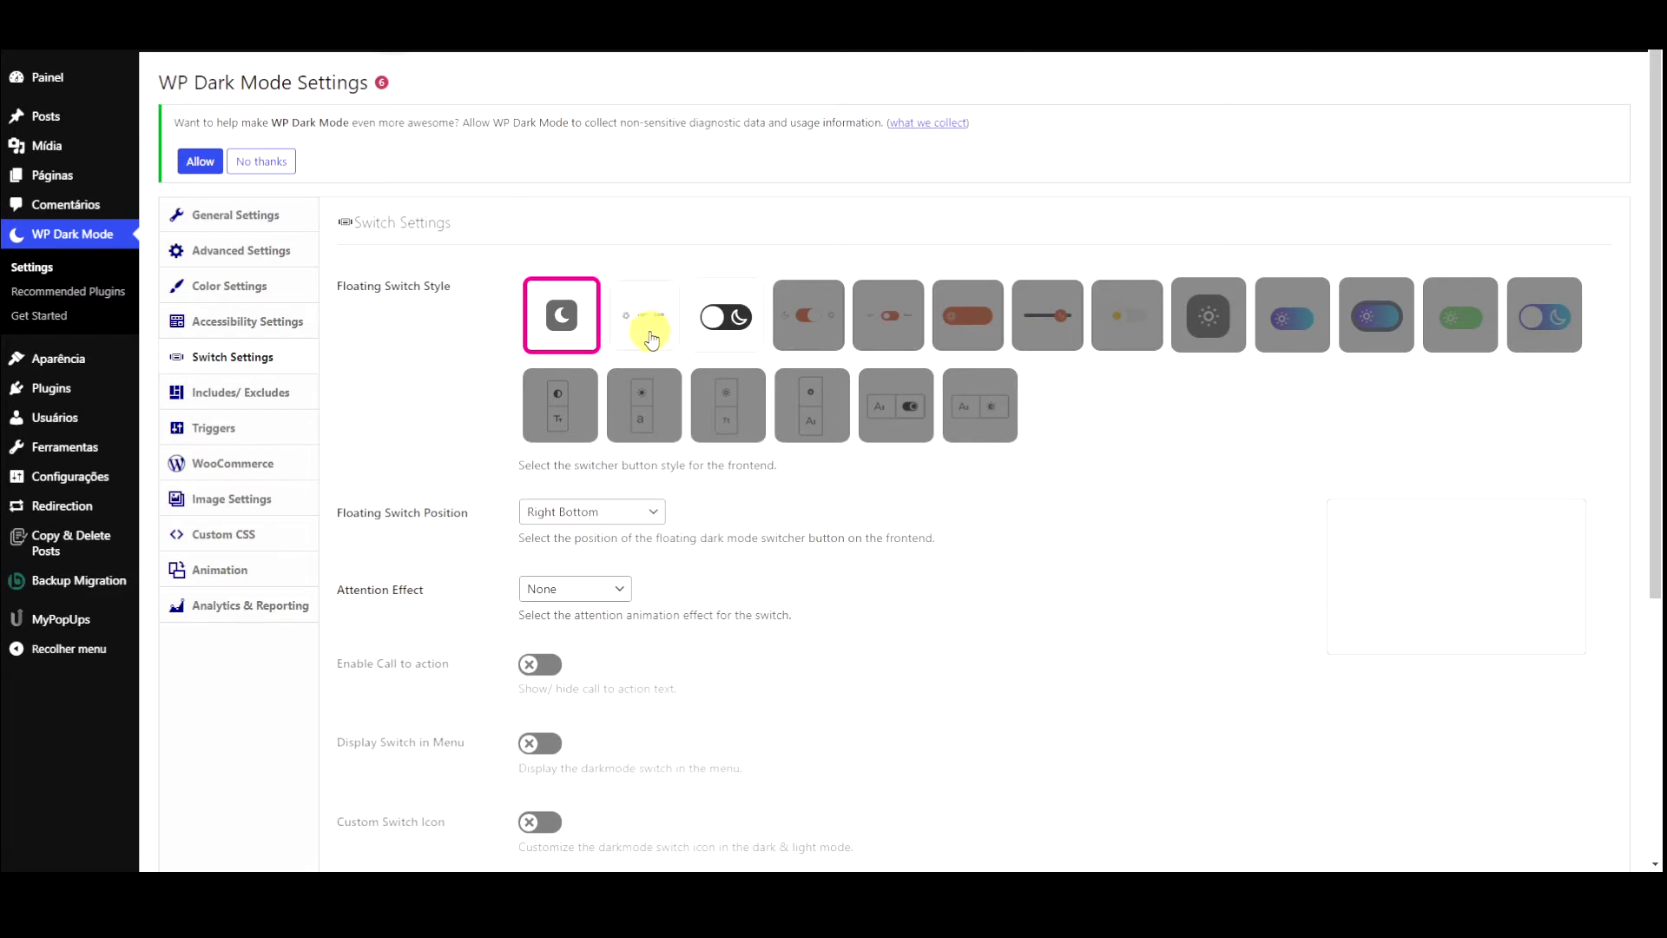
Choose the toggle-with-moon floating switch style and check its position options
click(640, 326)
click(729, 320)
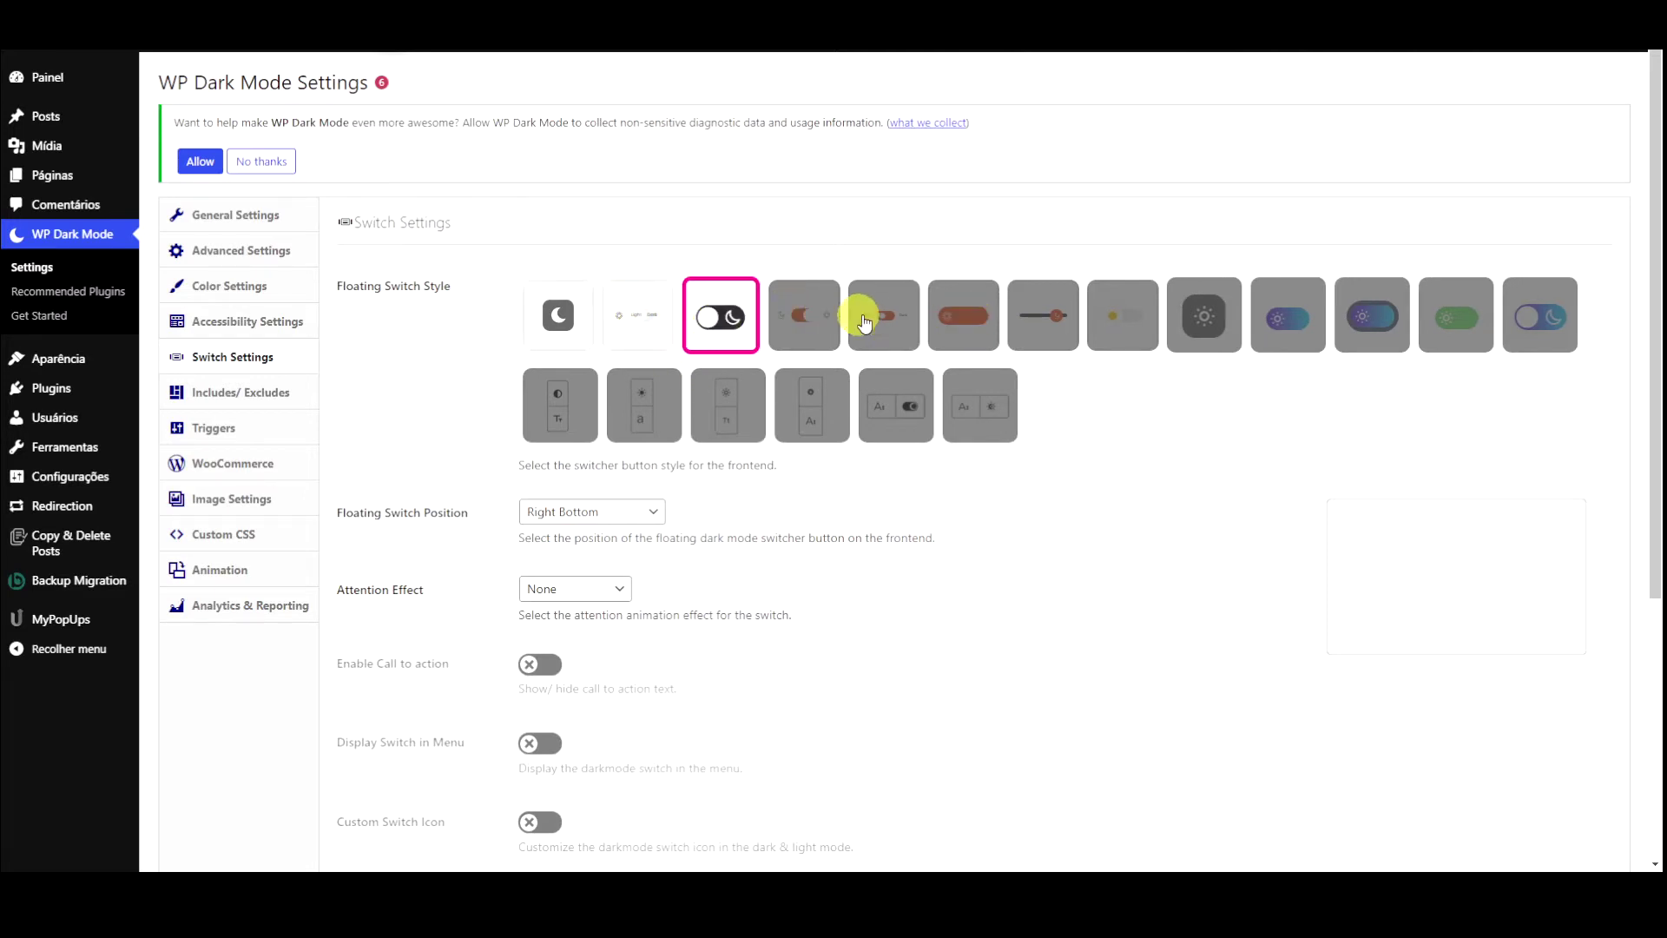
scroll(479, 404, down, 2)
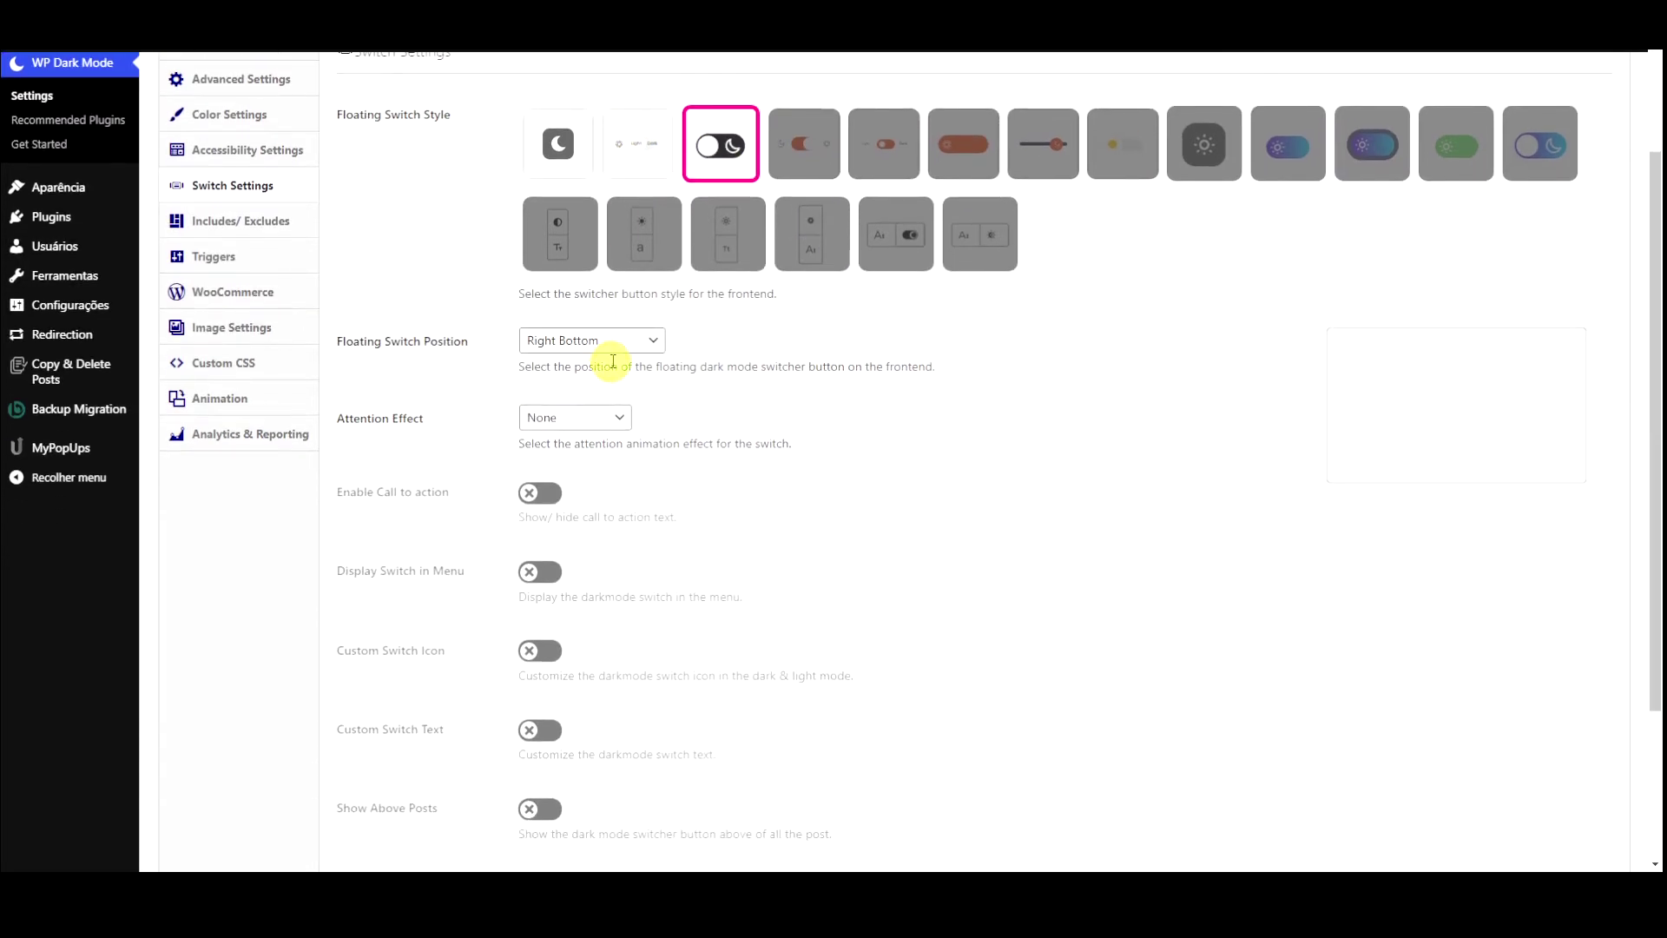
click(623, 348)
click(625, 356)
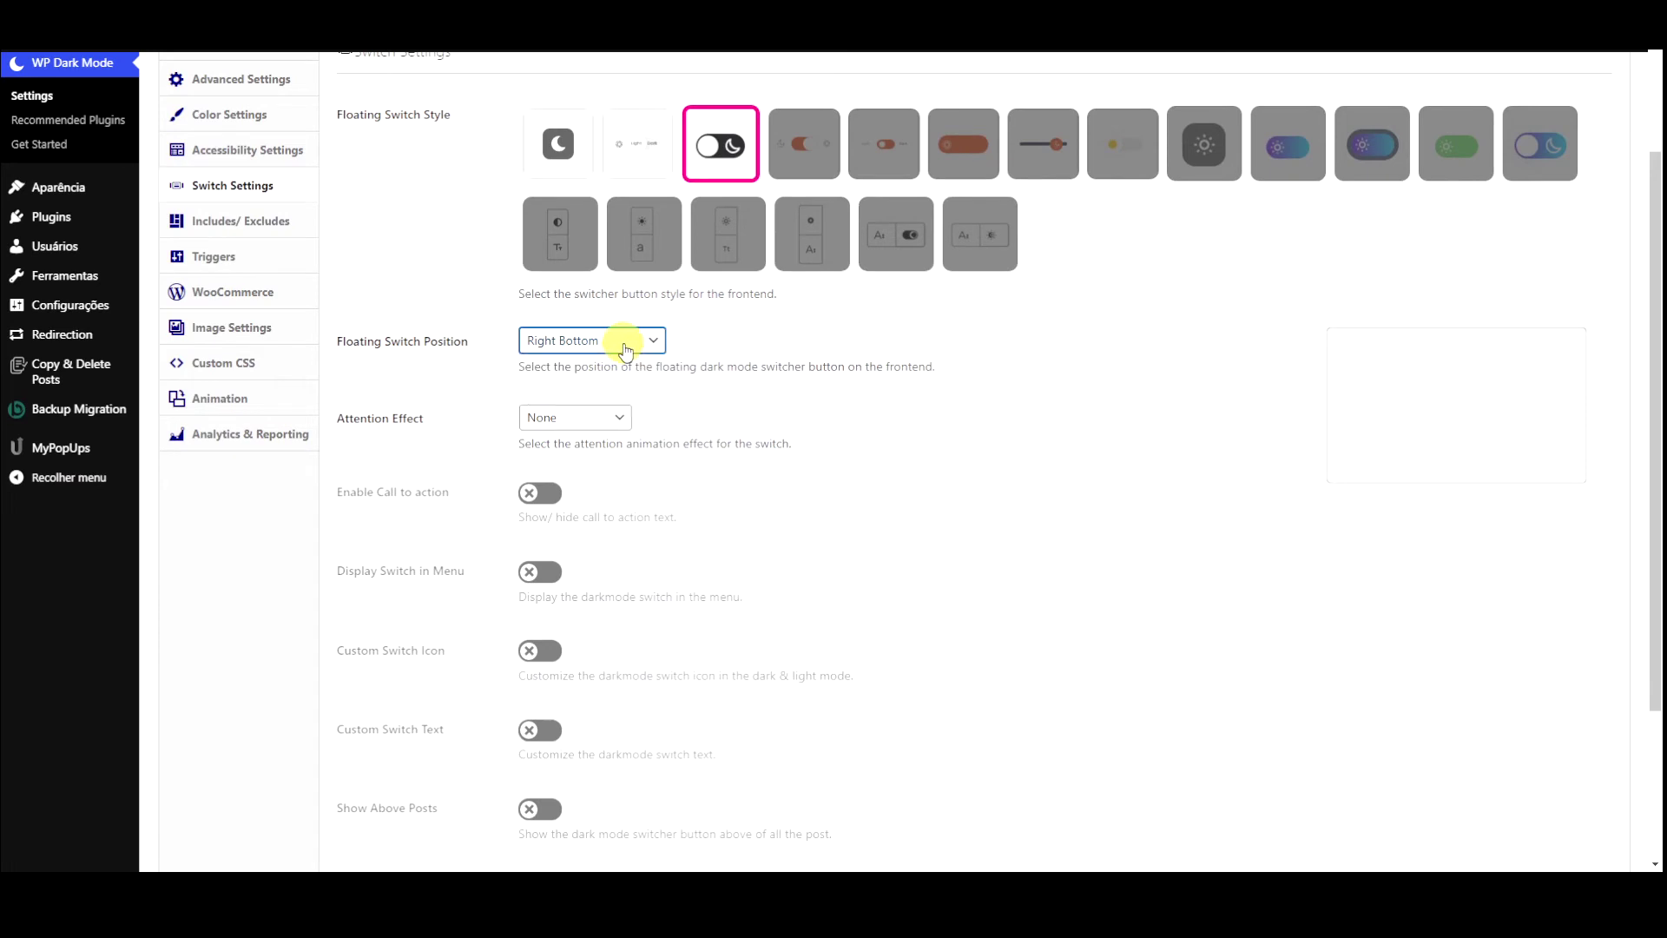
Set the attention effect to Wobble and save the switch settings
click(552, 419)
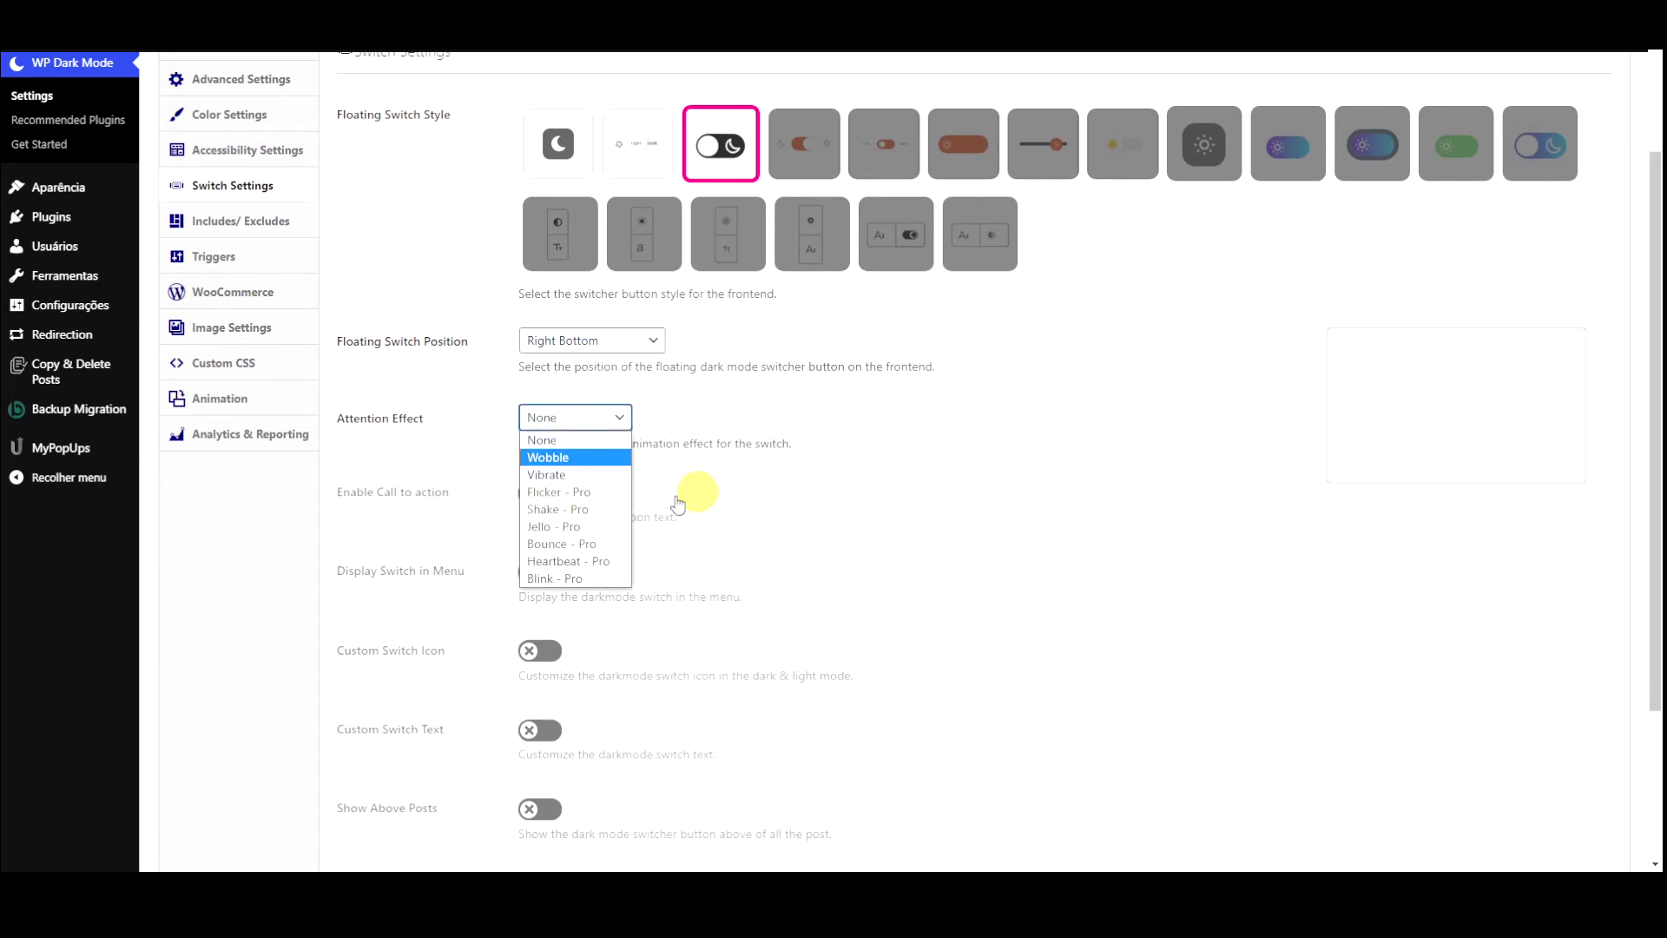
click(595, 457)
scroll(476, 534, down, 3)
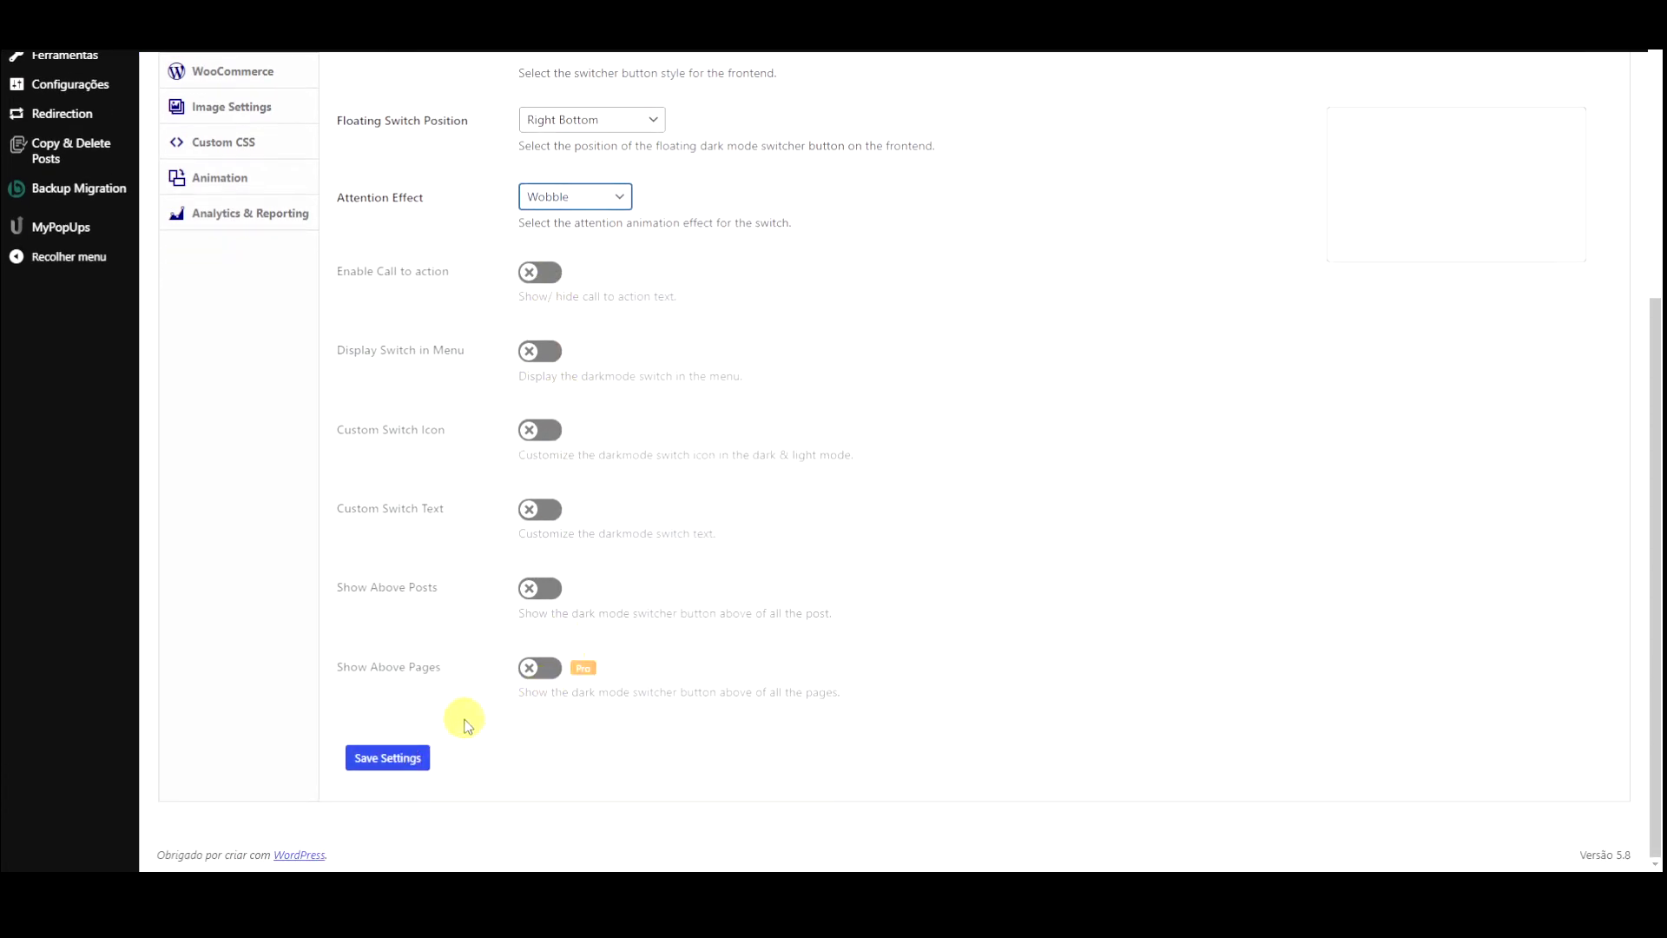
click(389, 757)
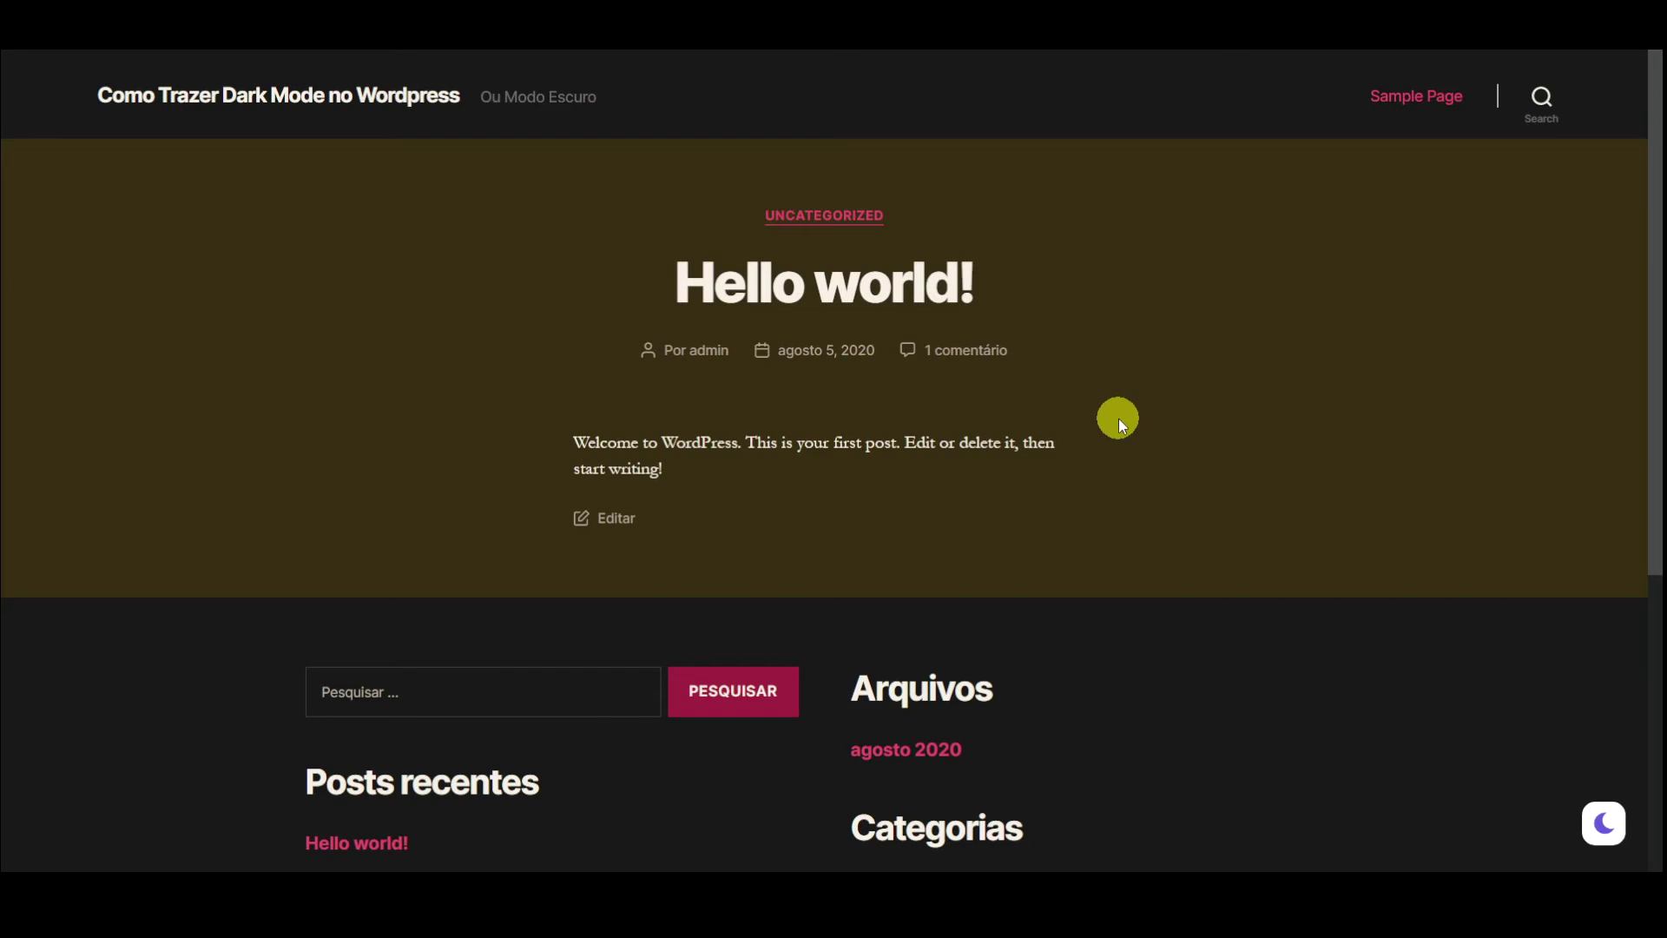
click(1601, 825)
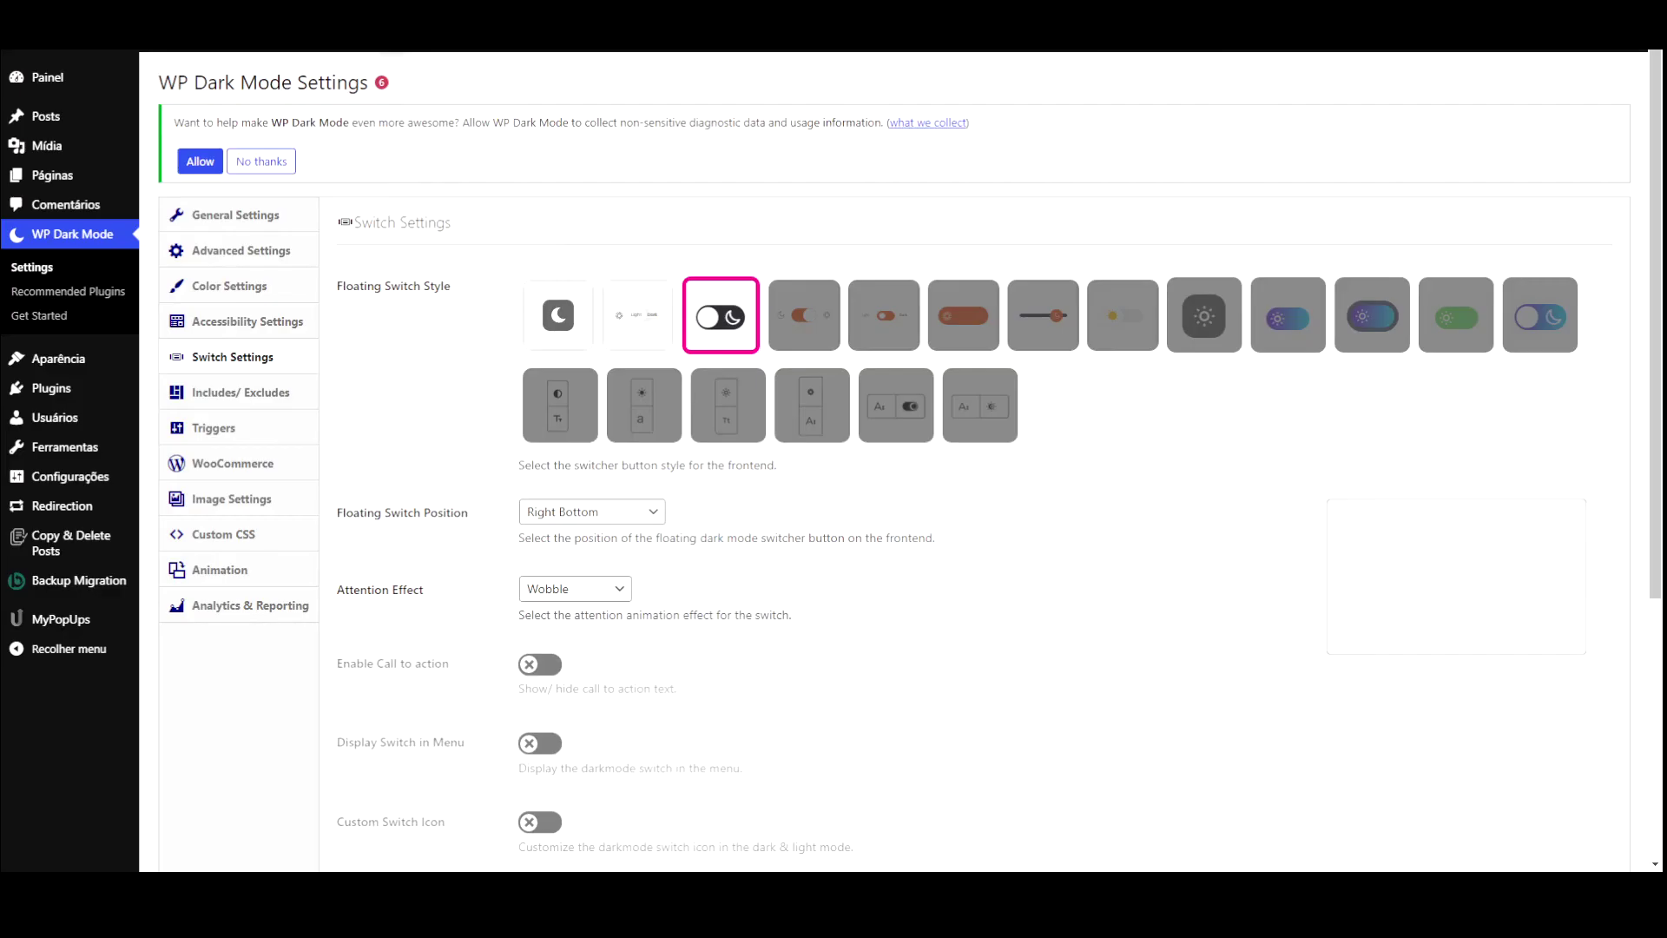
click(256, 217)
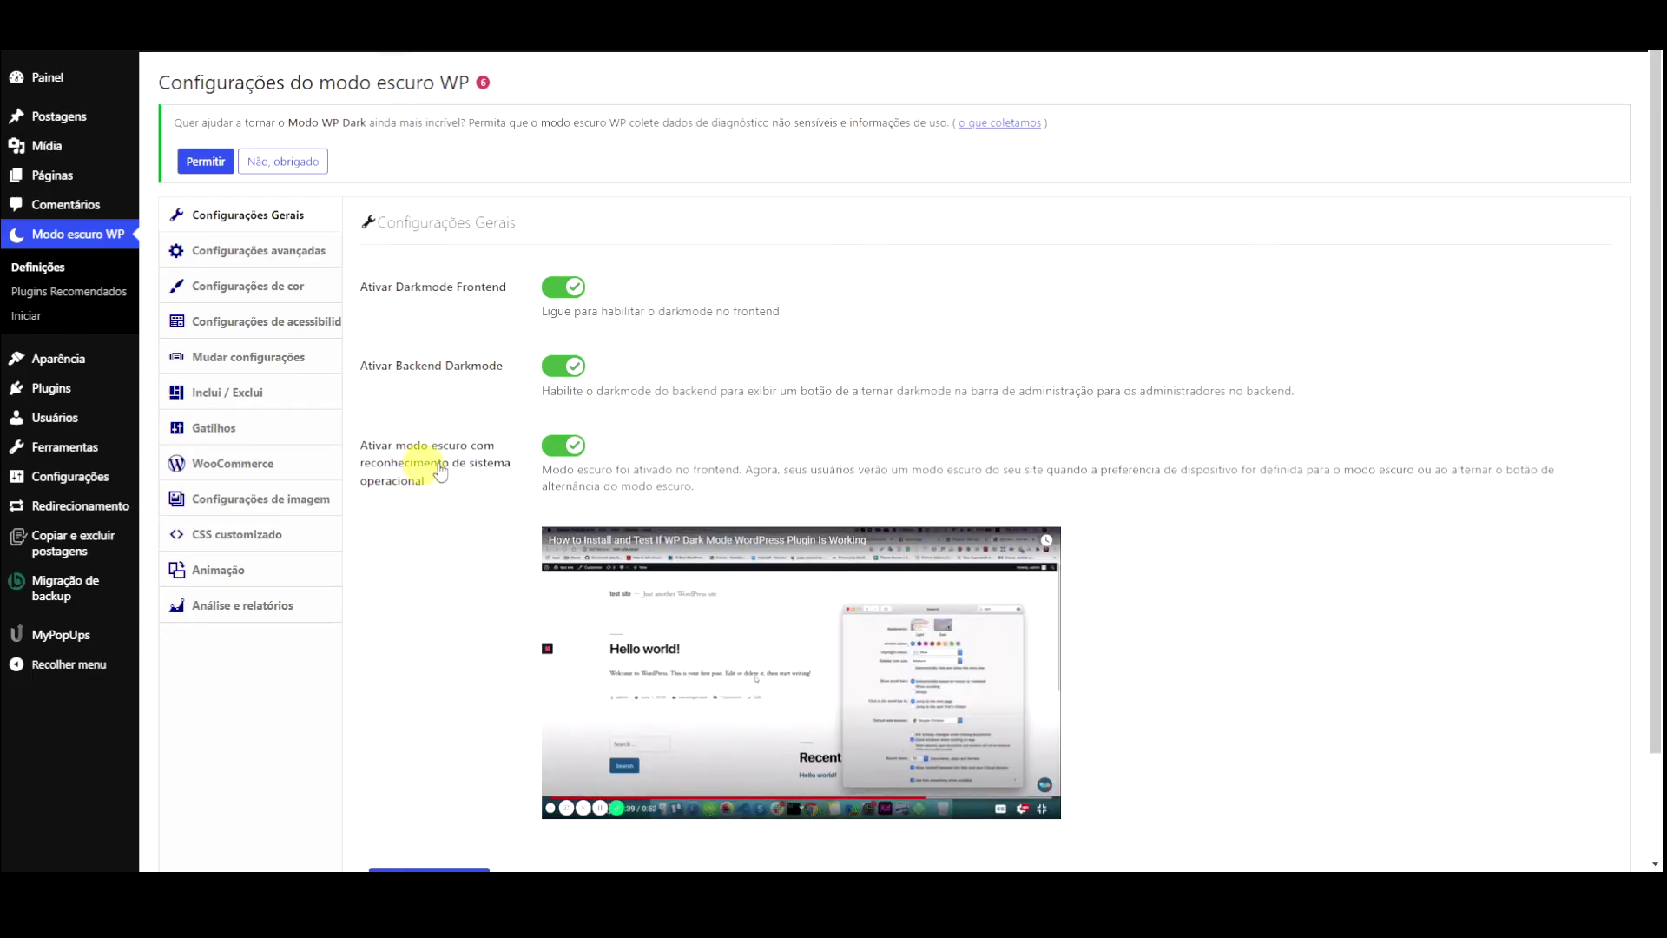
Turn off OS-aware dark mode, save the general settings, and toggle the post between dark and light
click(555, 450)
click(429, 547)
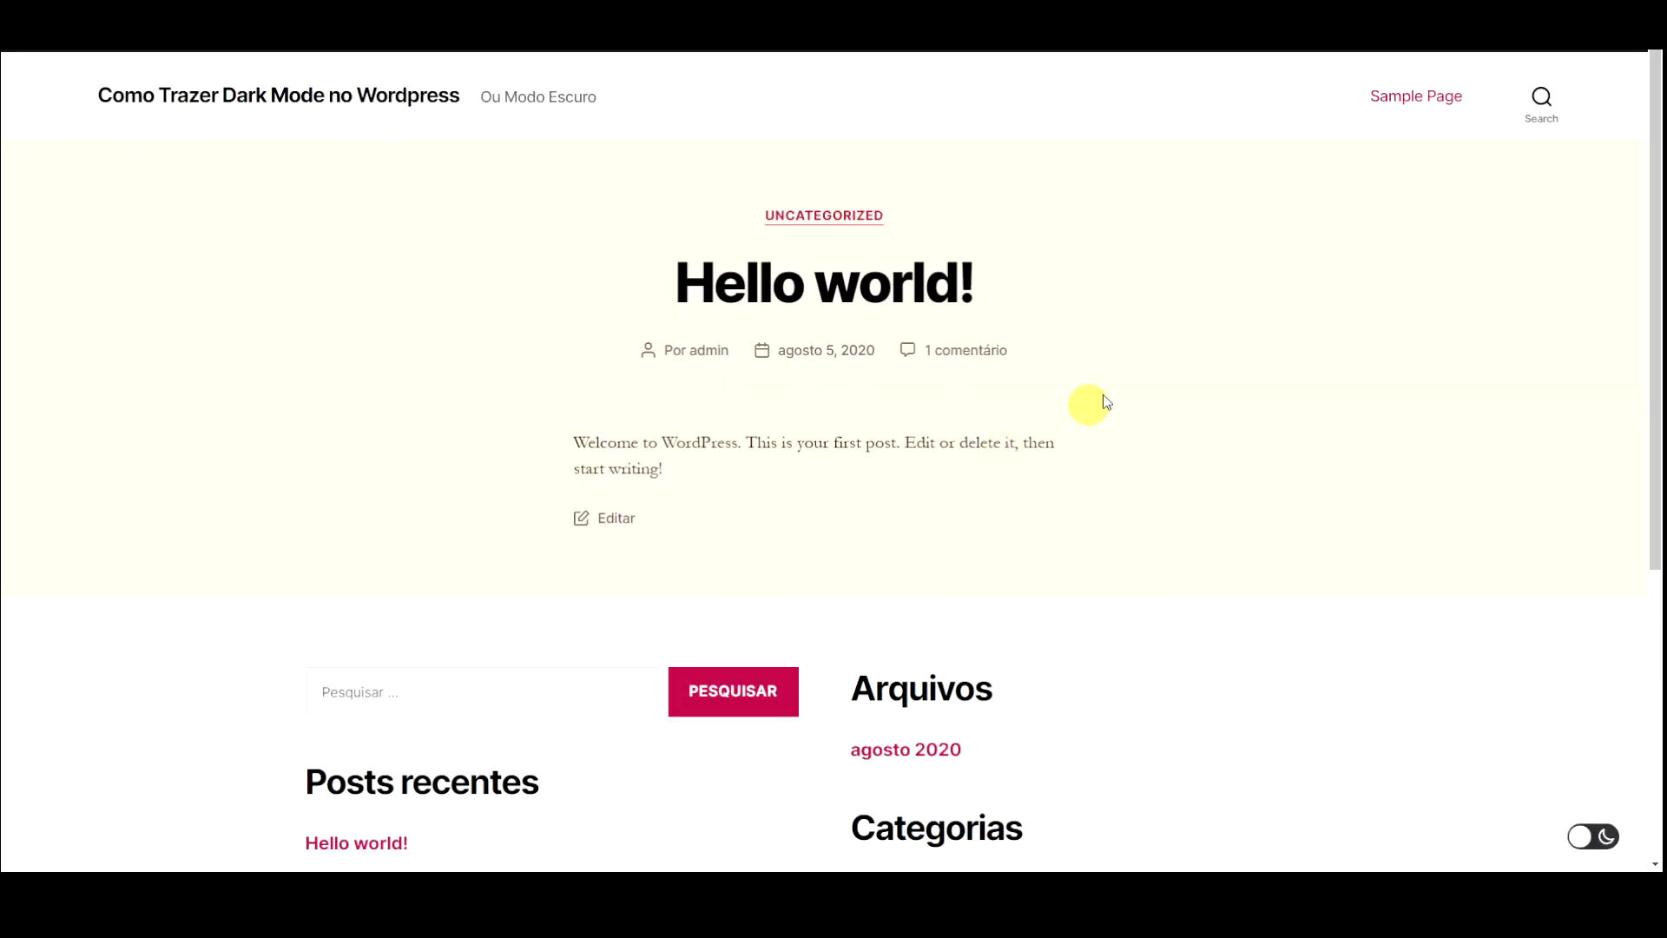
click(1589, 836)
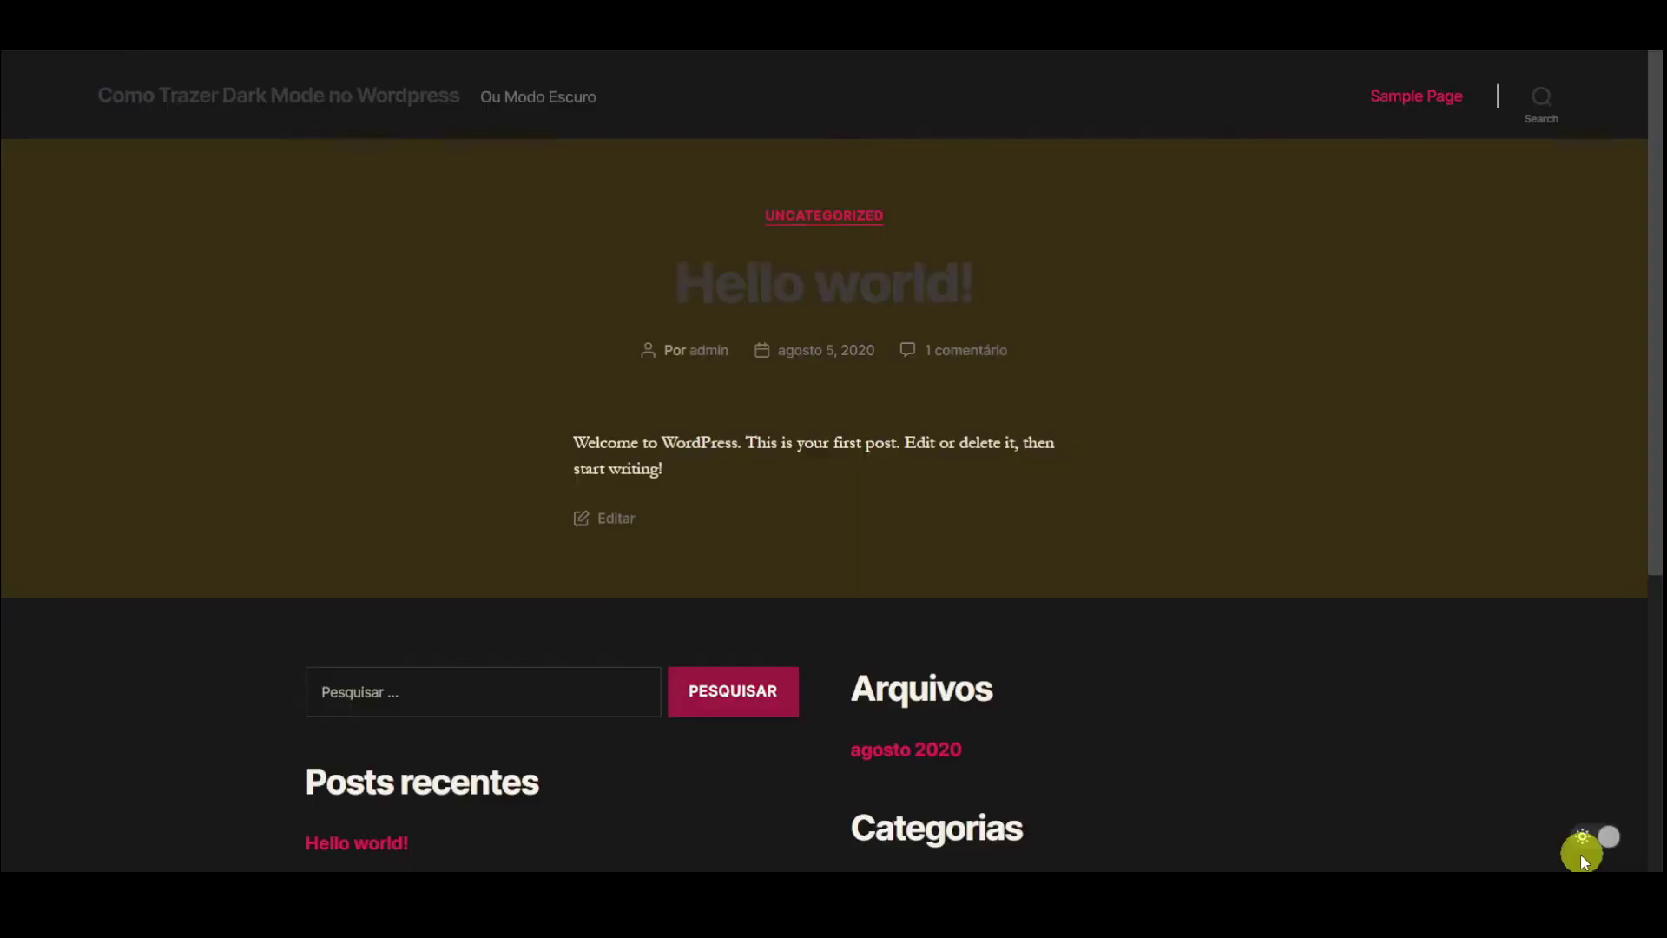
click(1589, 837)
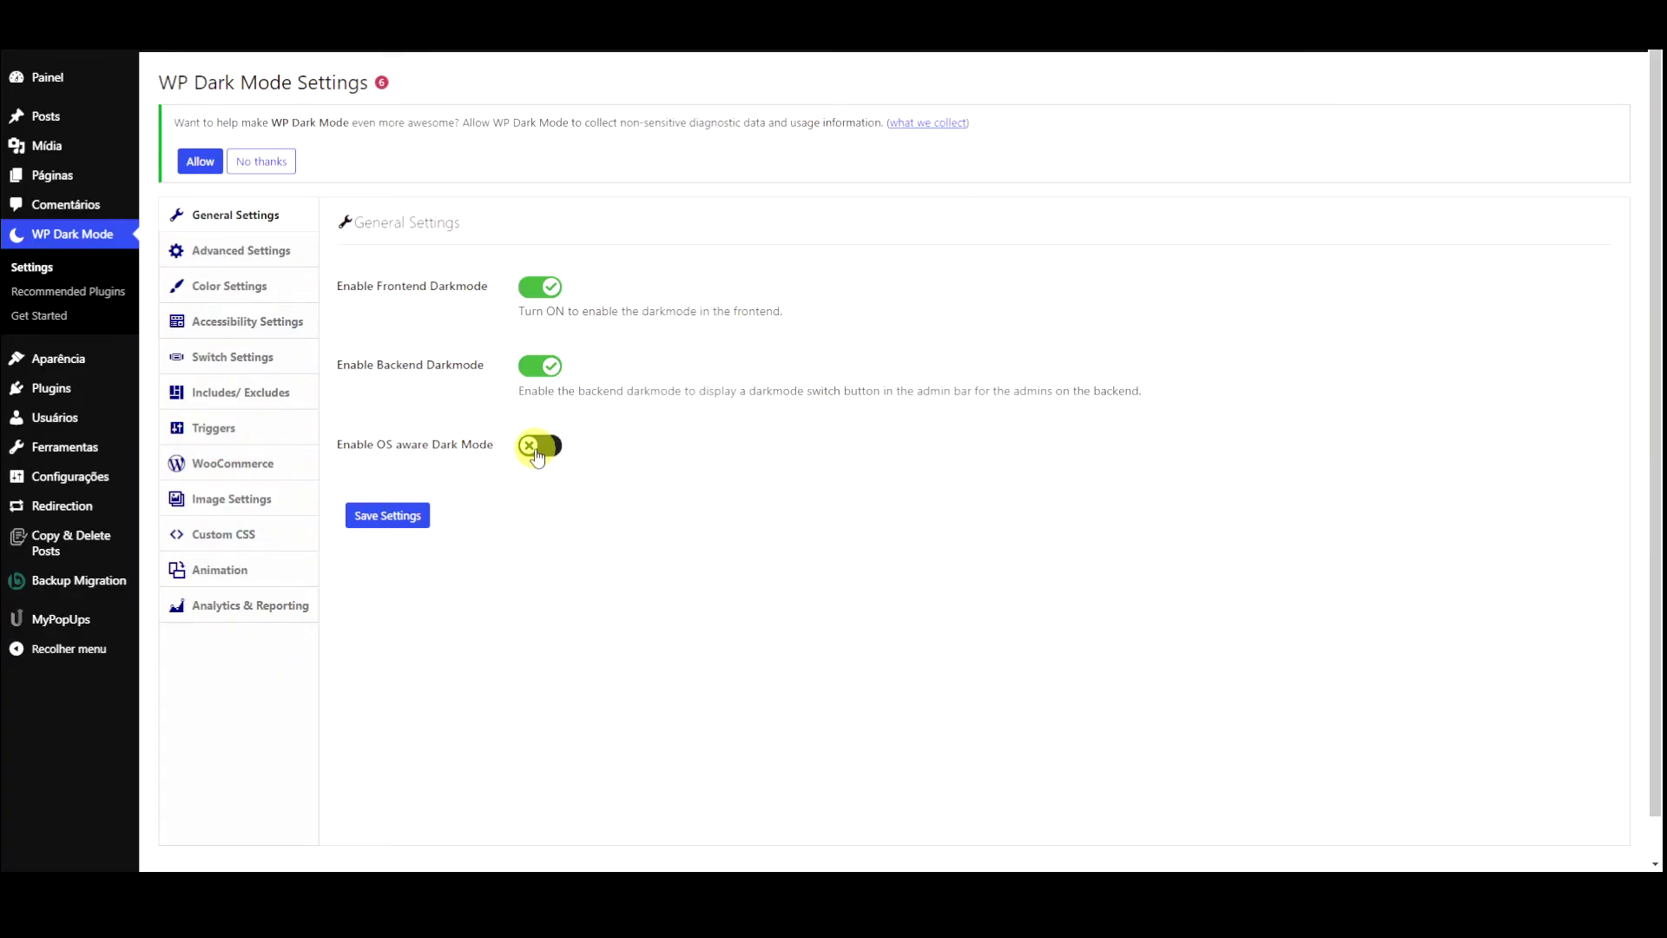
Toggle the OS-aware dark mode setting again and retest the floating switch on the Hello world! post
click(539, 446)
scroll(446, 557, down, 2)
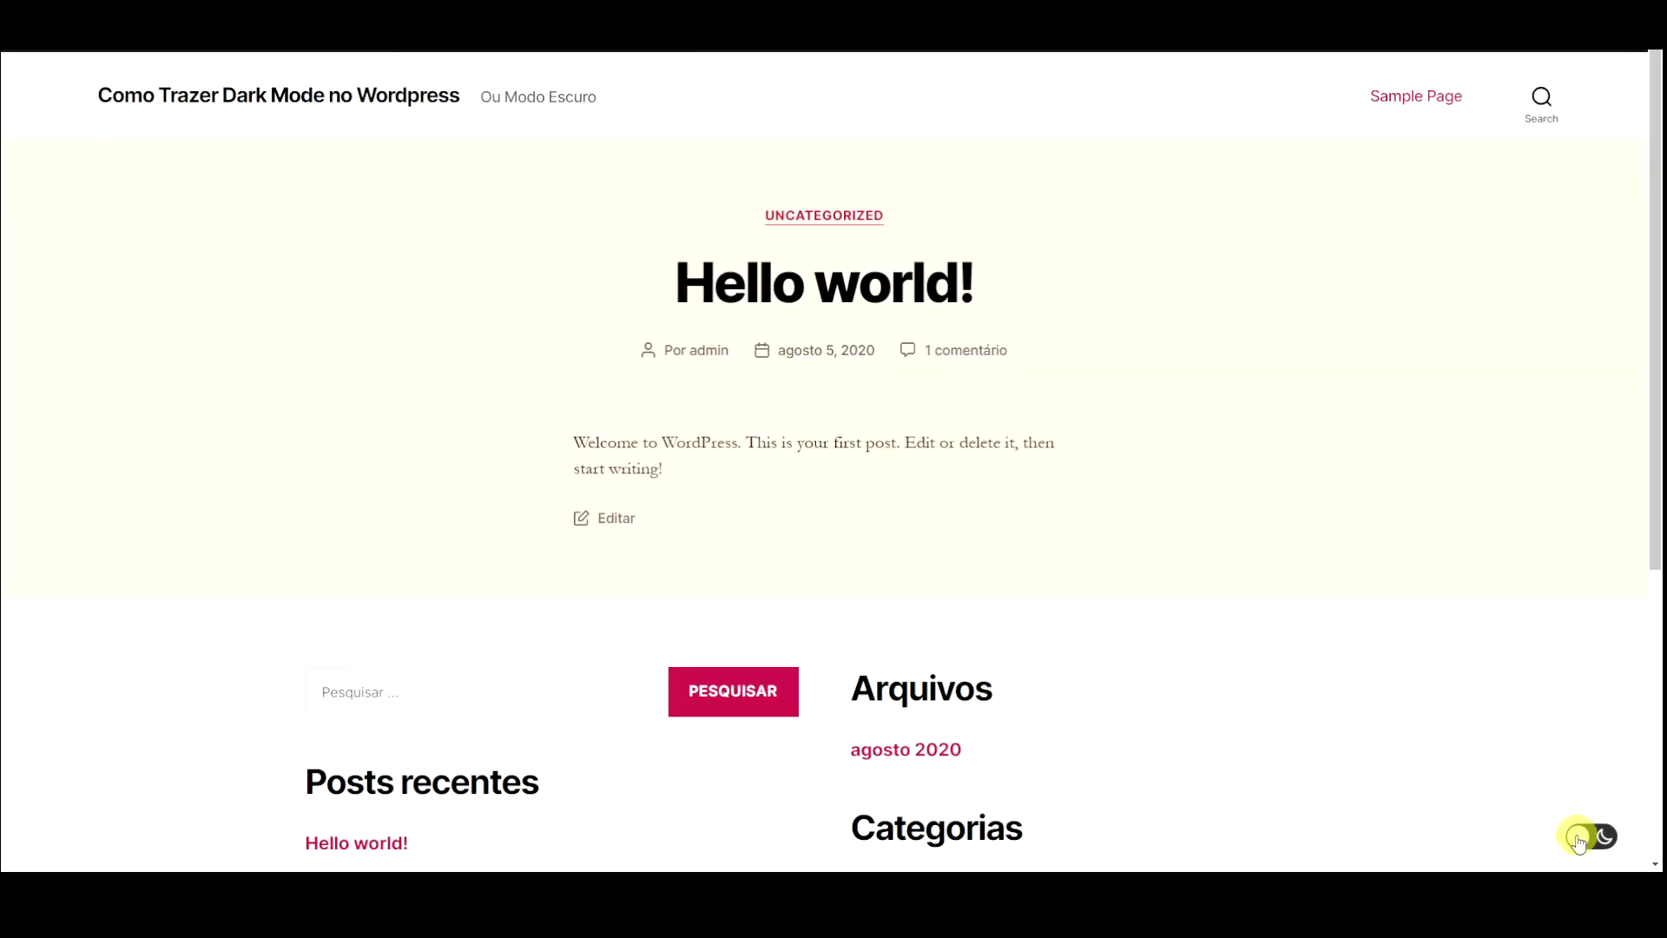
click(1586, 843)
click(1588, 851)
Switch the Hello world! post to dark mode, then disable OS-aware dark mode and save
click(1589, 853)
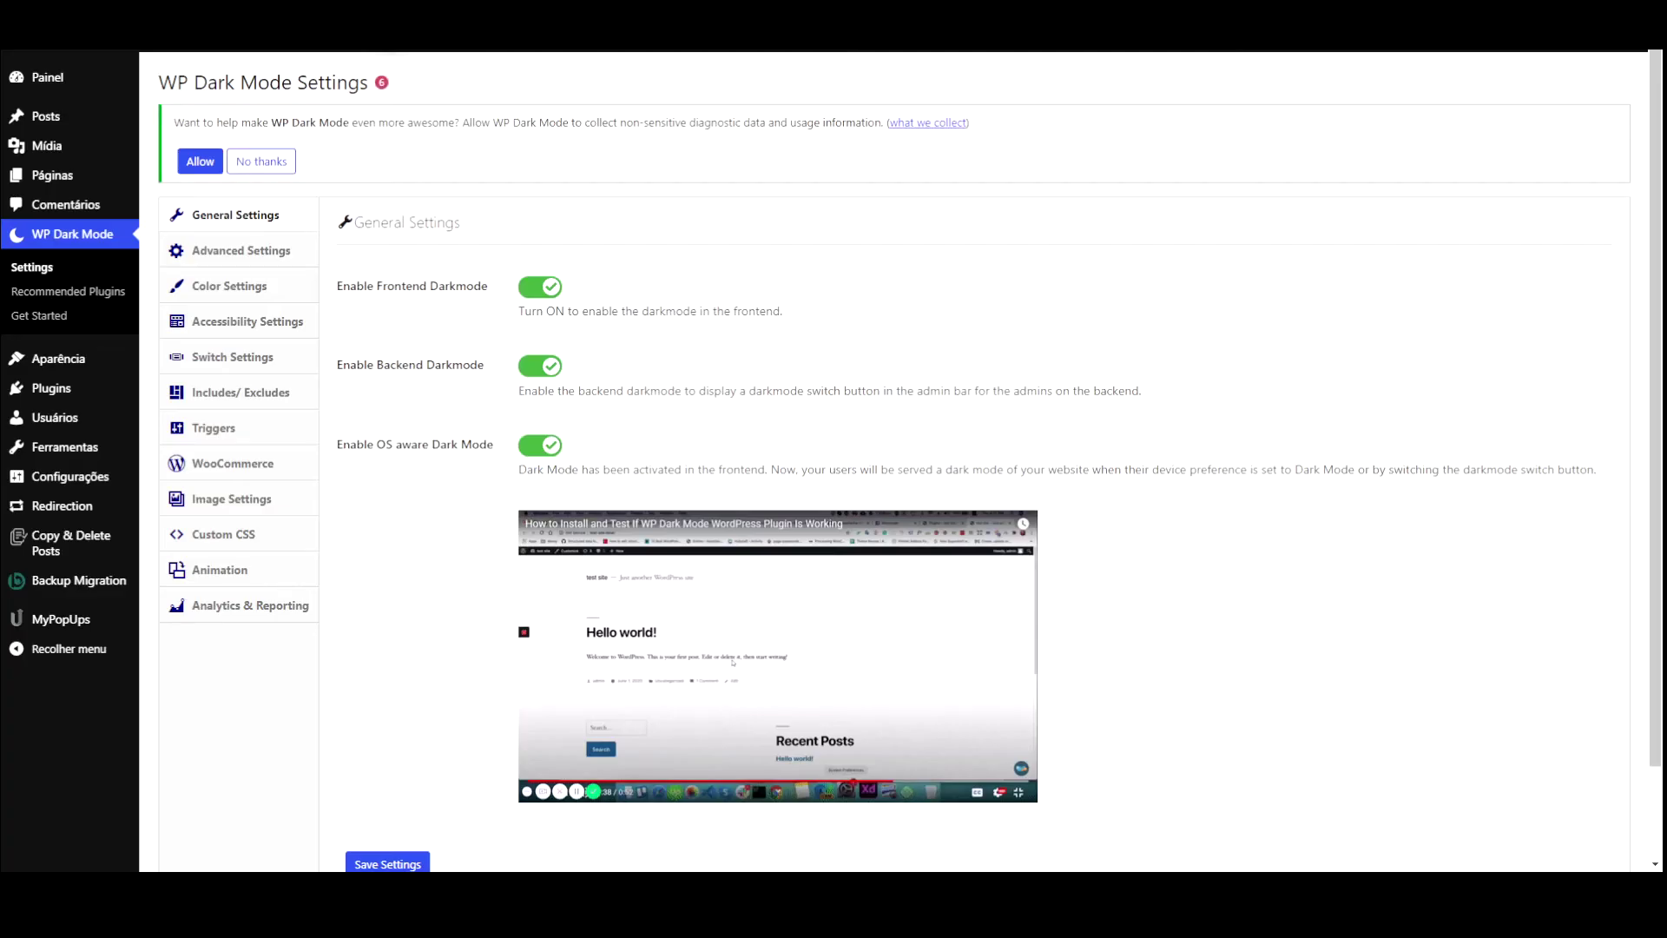
click(534, 448)
click(392, 515)
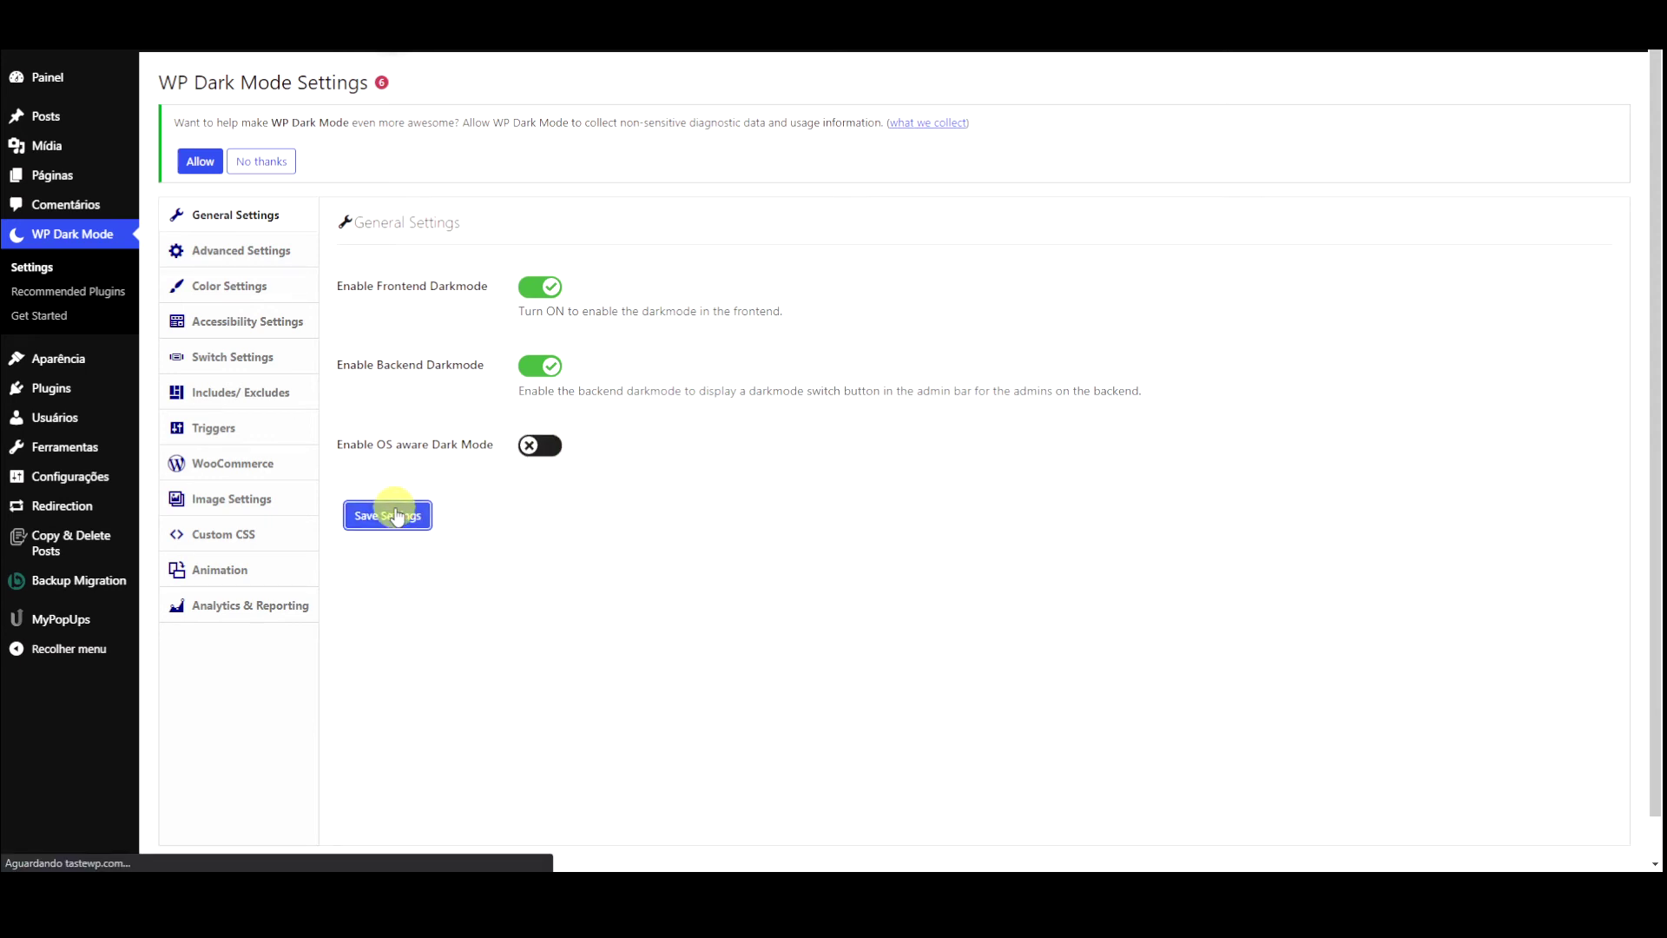
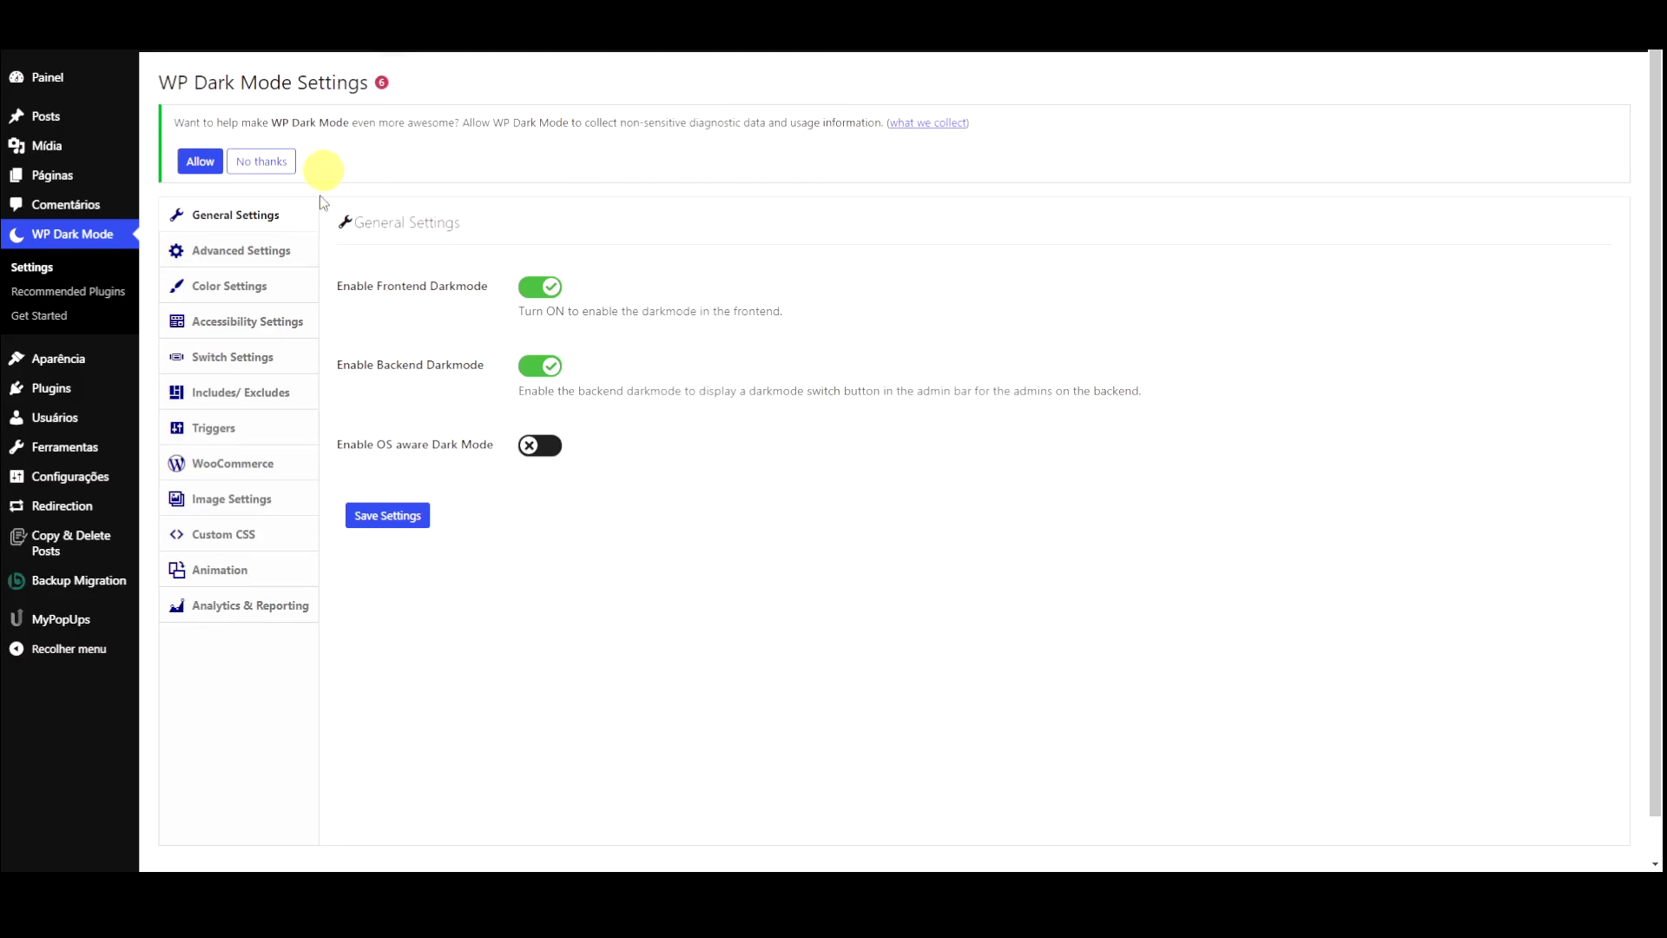
Translate the WP Dark Mode settings page into Portuguese from the Advanced section
click(288, 251)
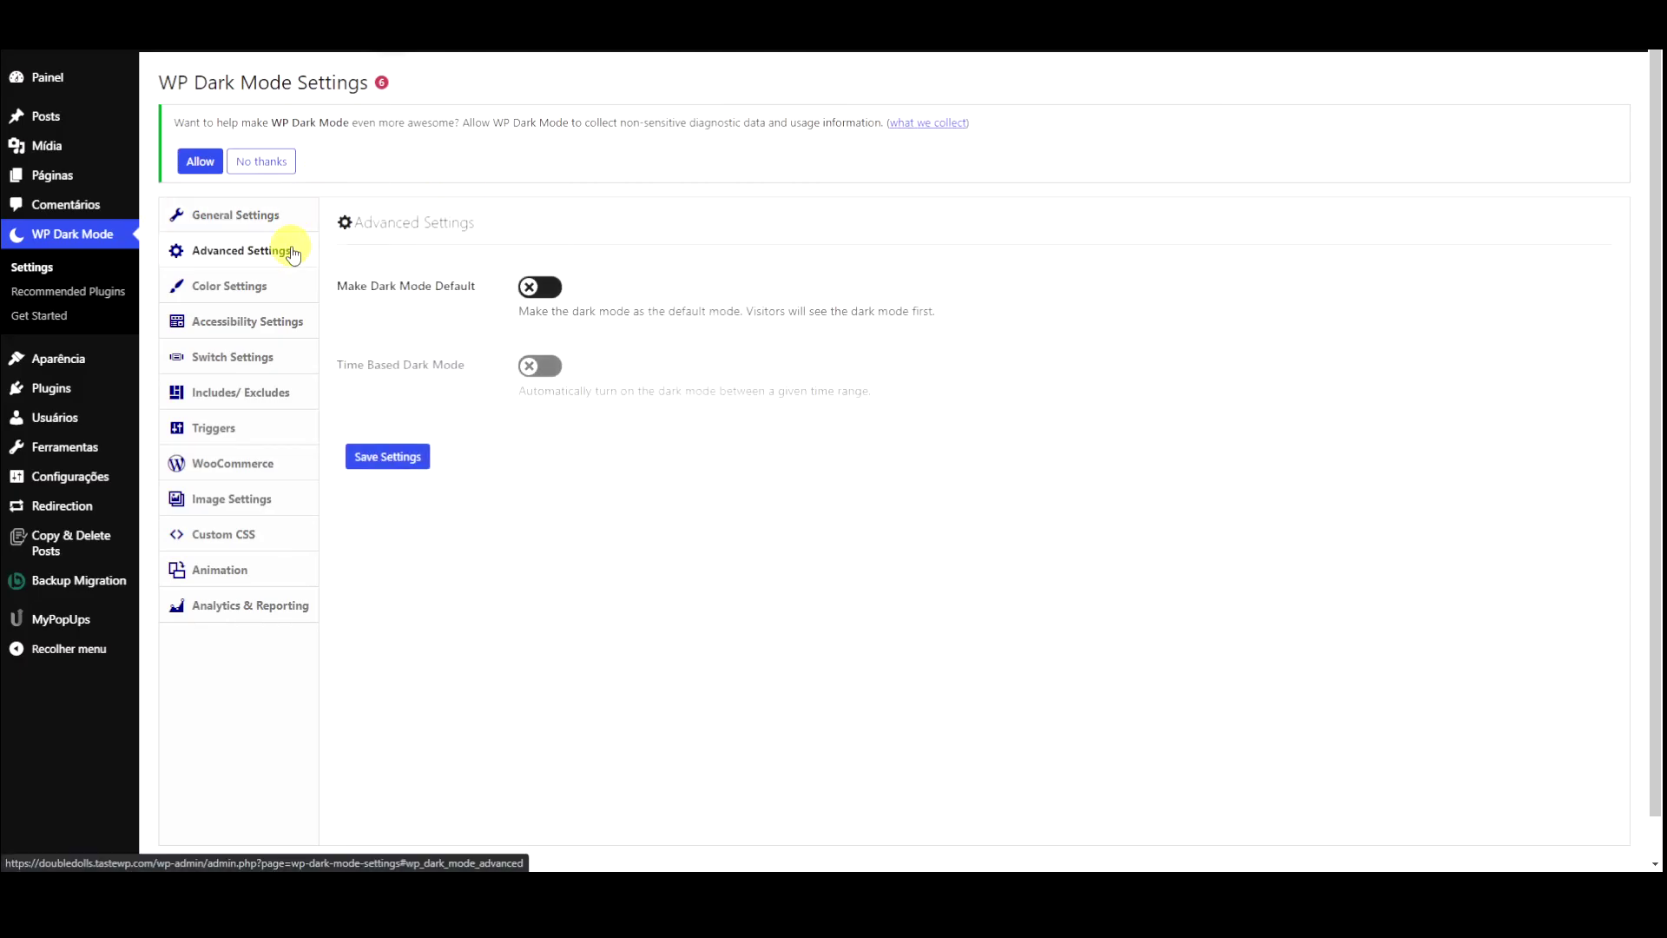
right_click(566, 606)
click(664, 510)
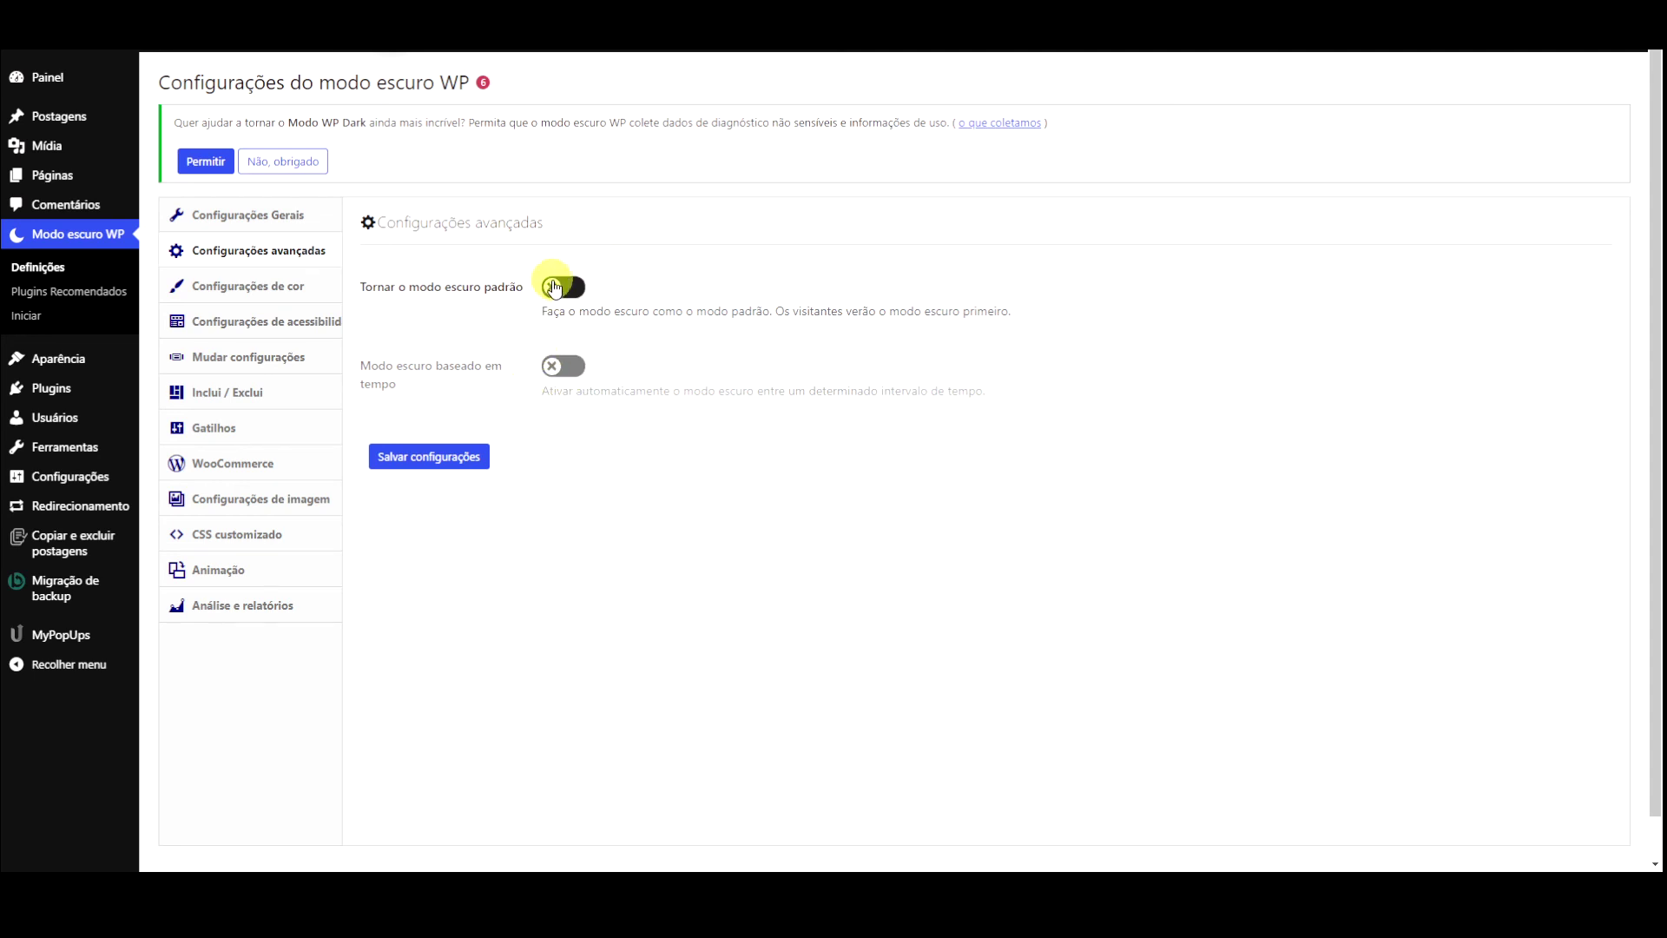
Browse Color and Accessibility, then pick the minimal 'Luz / Escuro' floating switch style
click(233, 286)
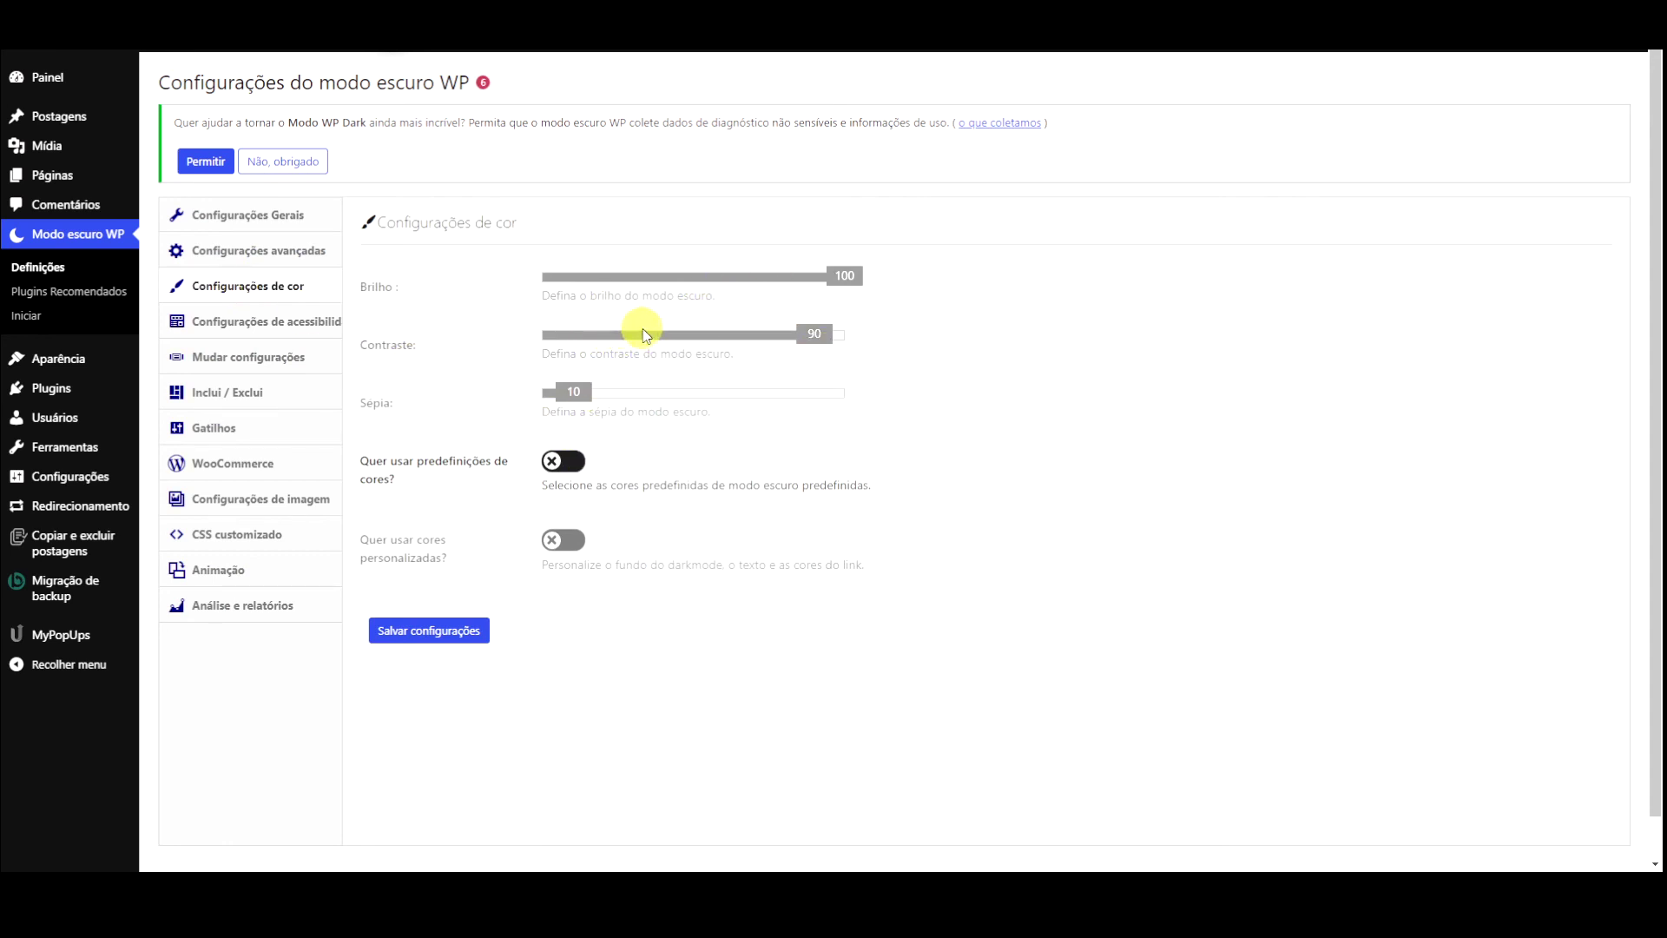
click(262, 326)
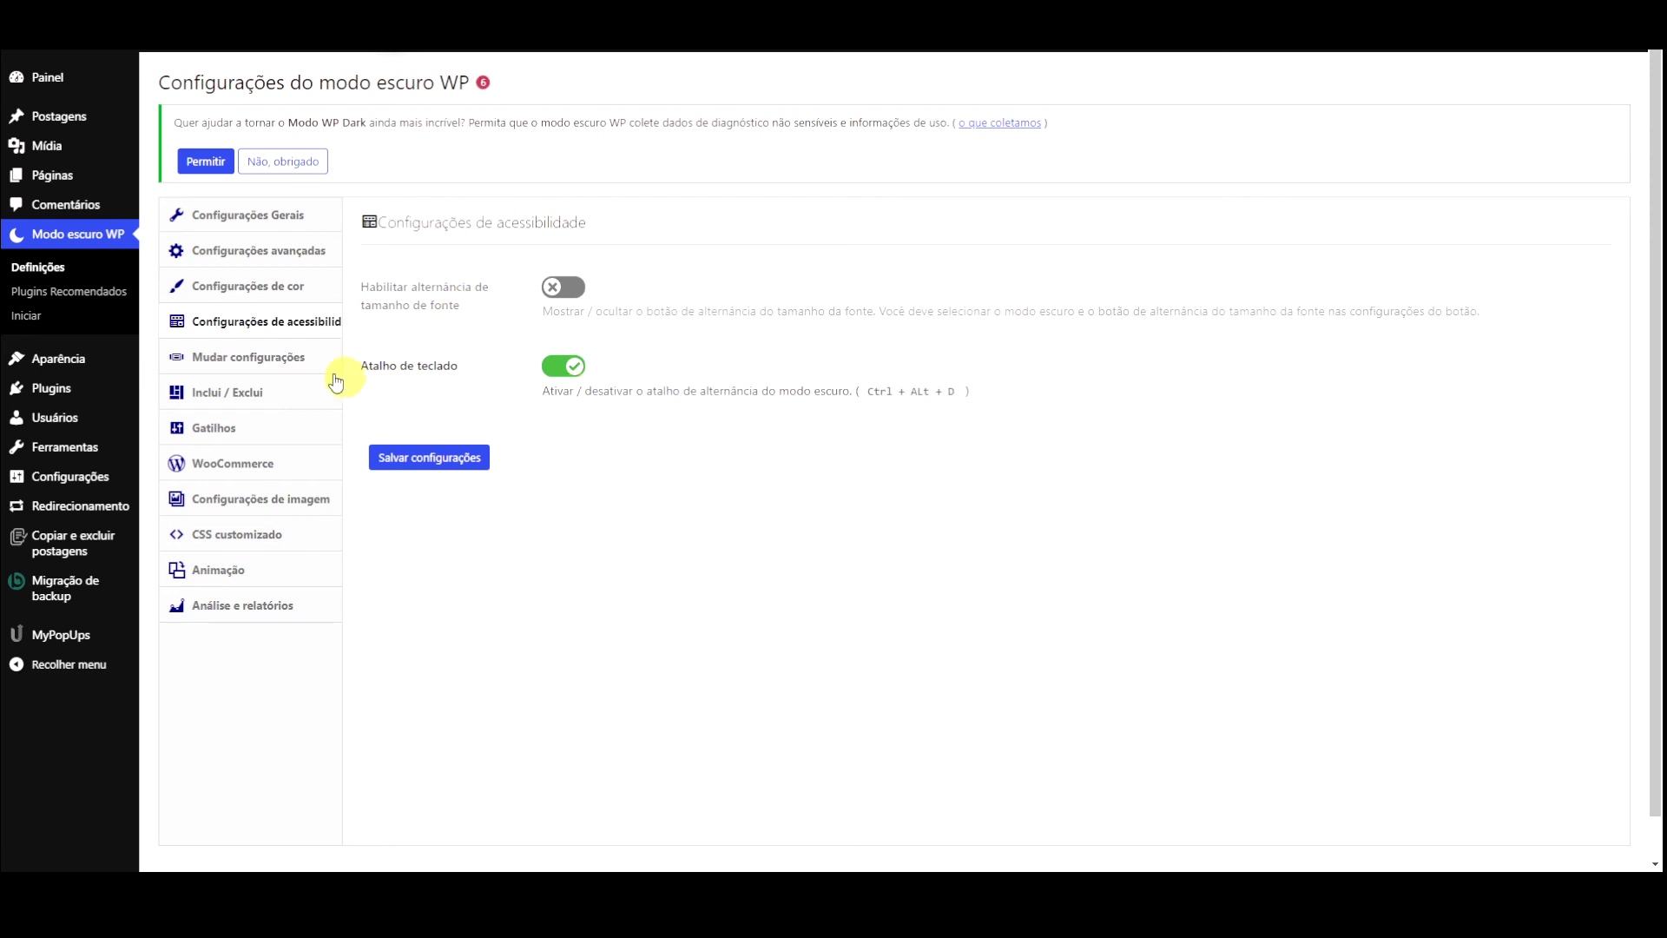
click(276, 357)
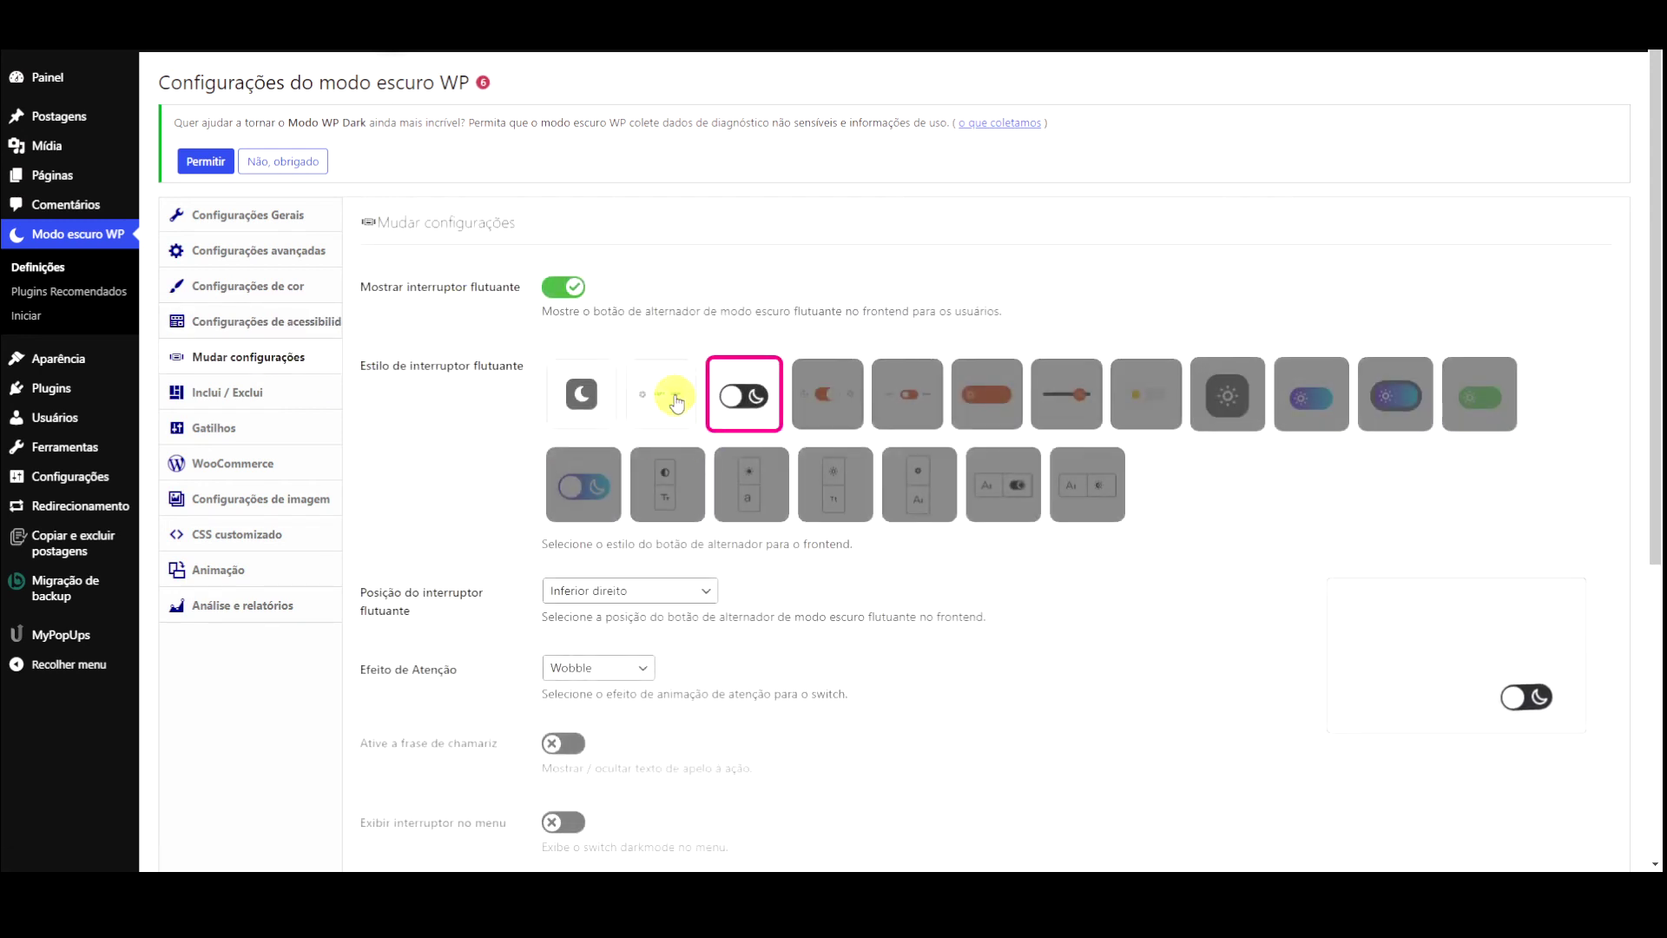
click(665, 396)
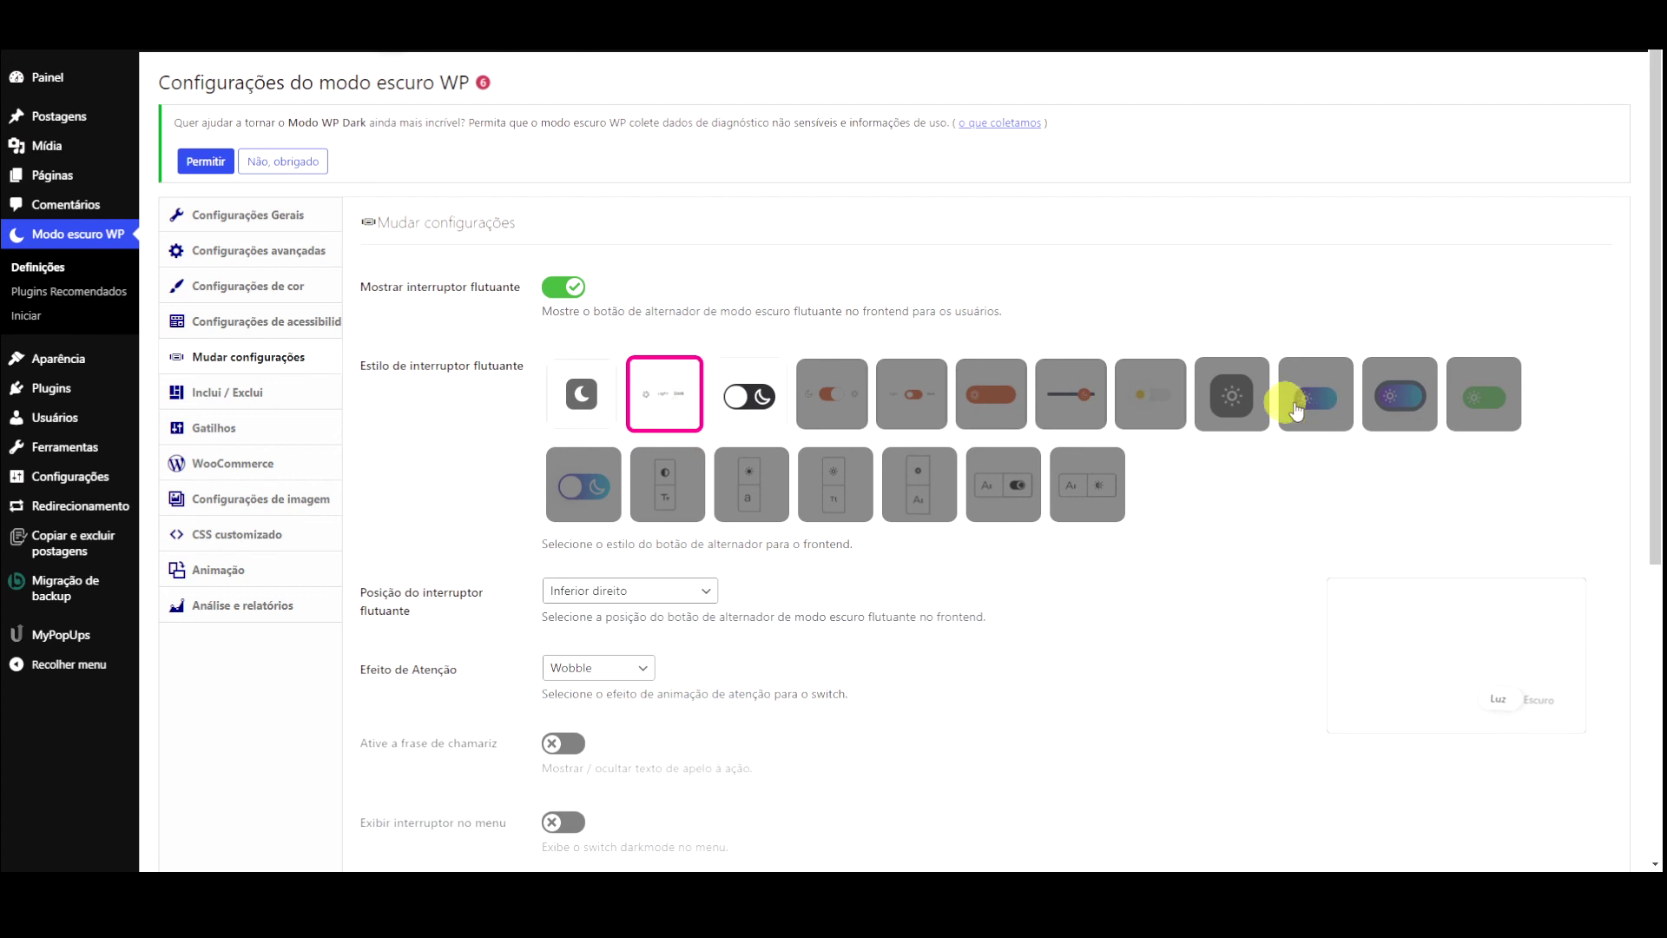
Set the attention effect to Vibrar and position to Inferior esquerdo, then save the settings
scroll(525, 534, down, 1)
scroll(525, 534, down, 1)
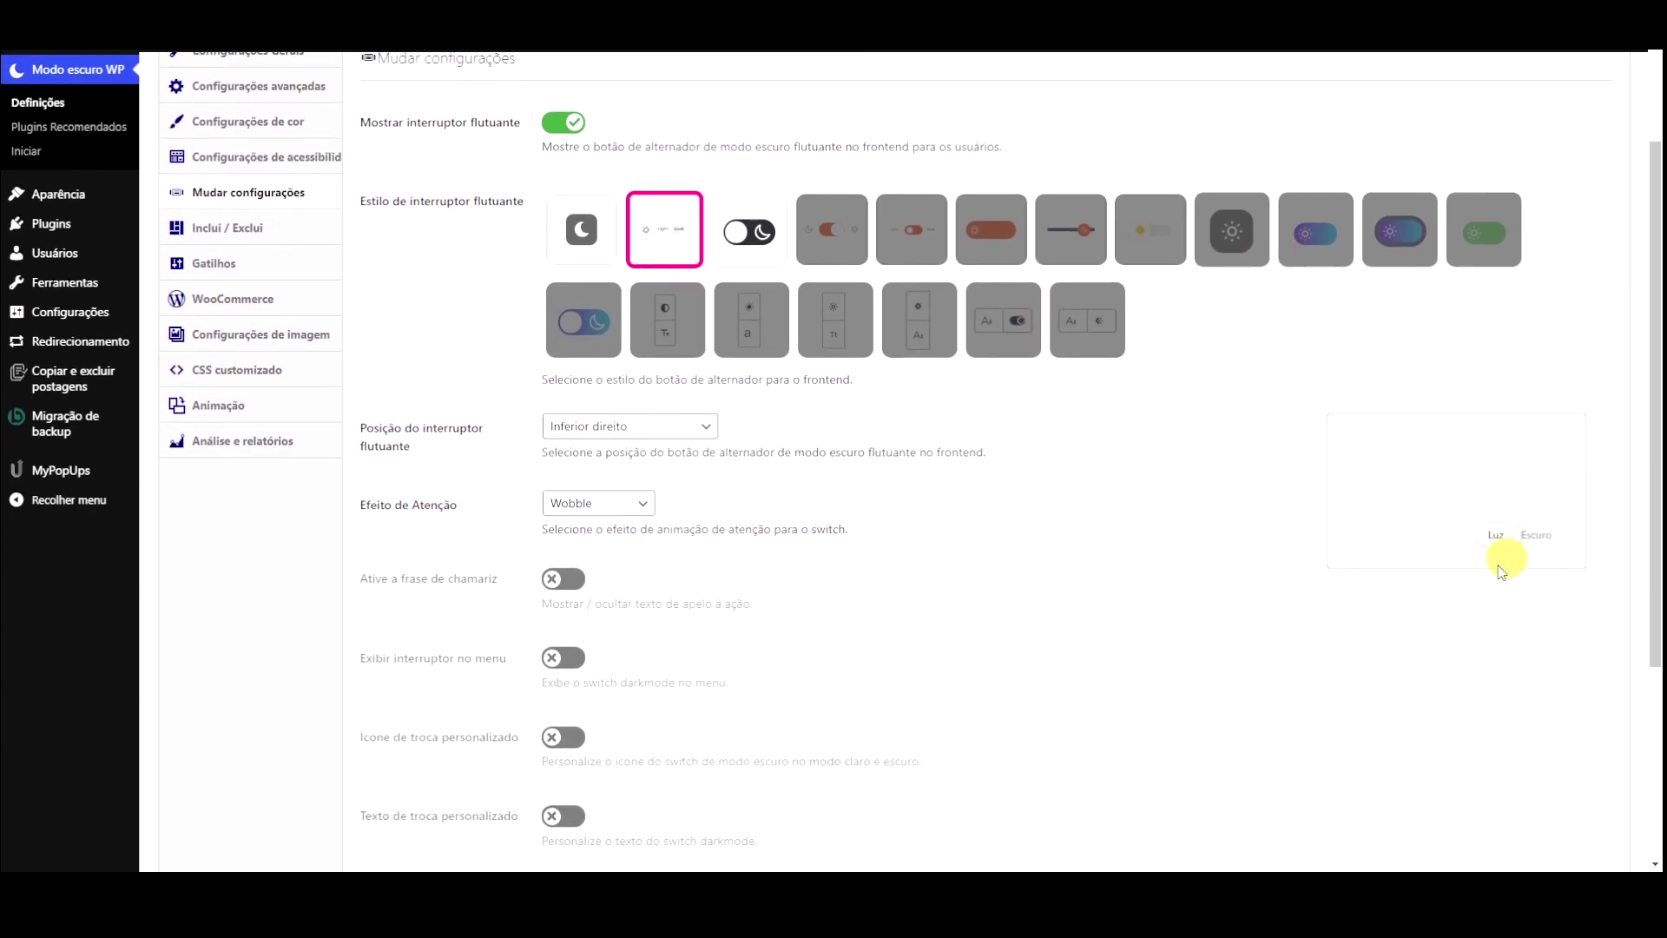
click(618, 503)
click(608, 561)
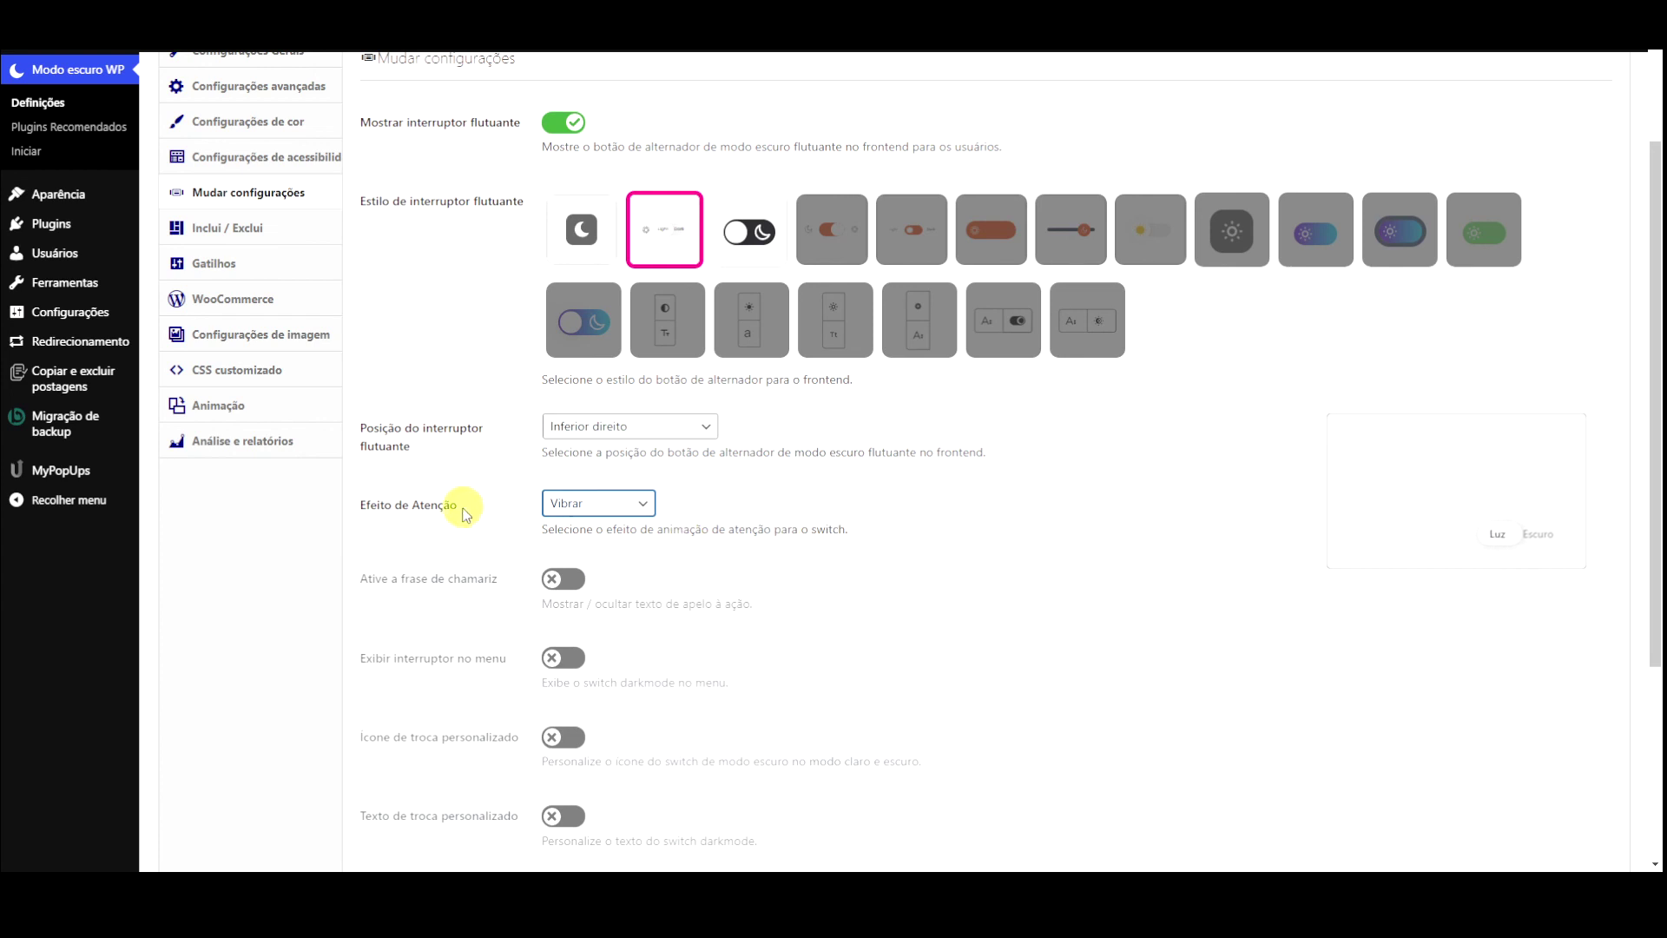
scroll(464, 506, down, 4)
scroll(470, 376, up, 3)
click(629, 377)
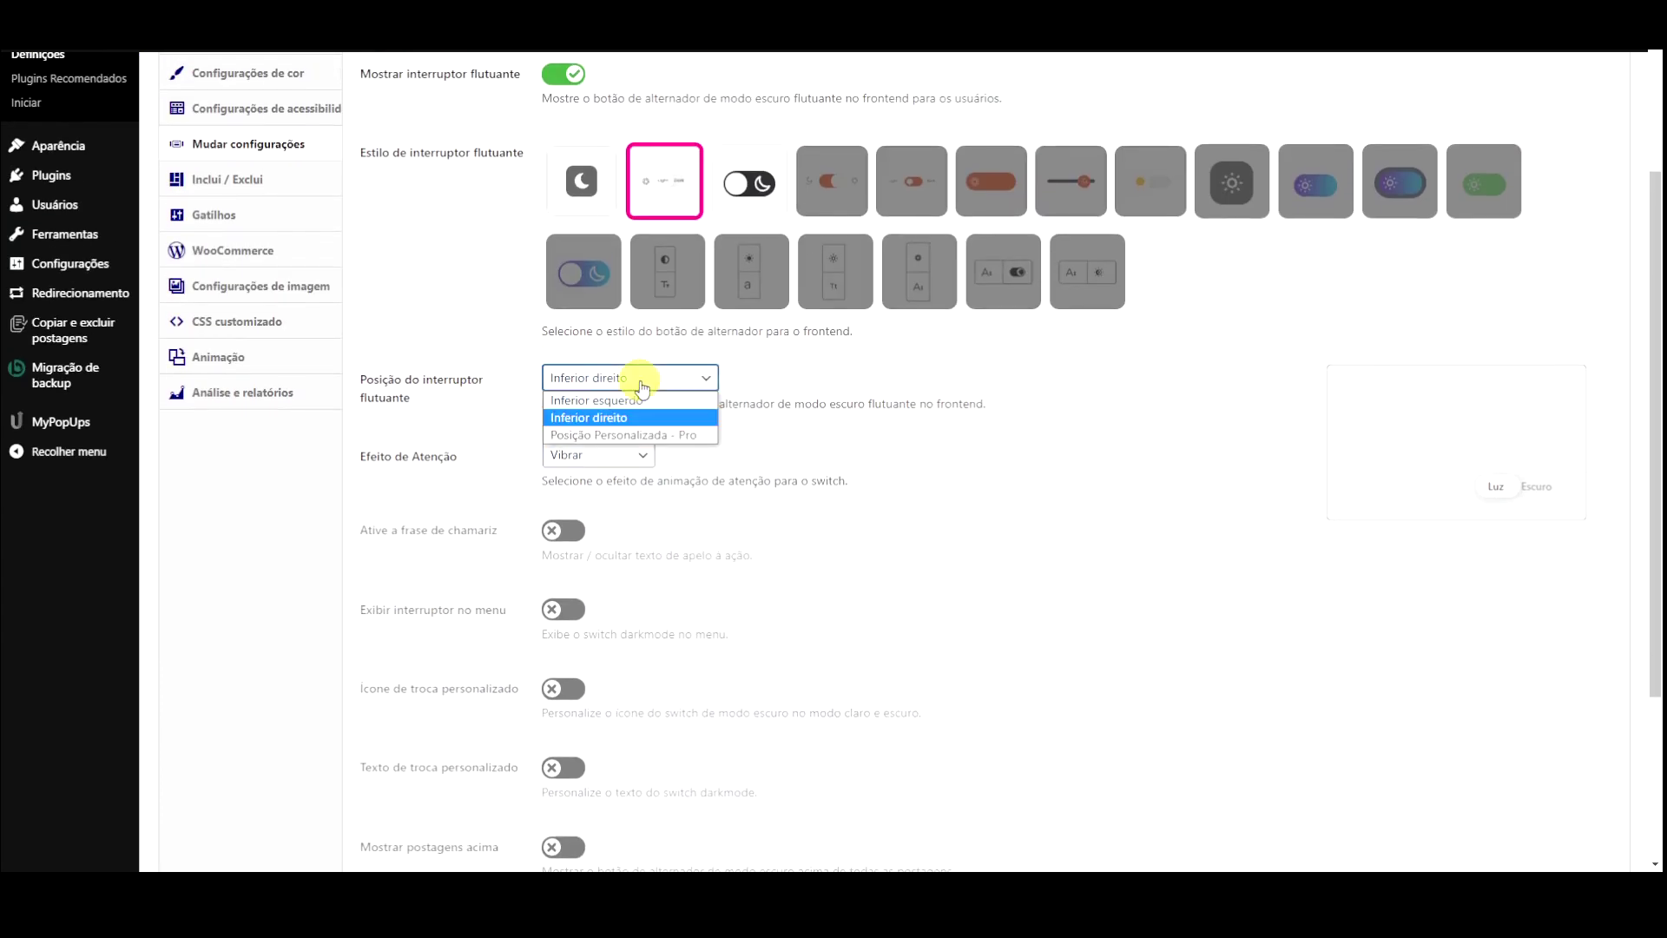
click(647, 397)
scroll(497, 510, down, 3)
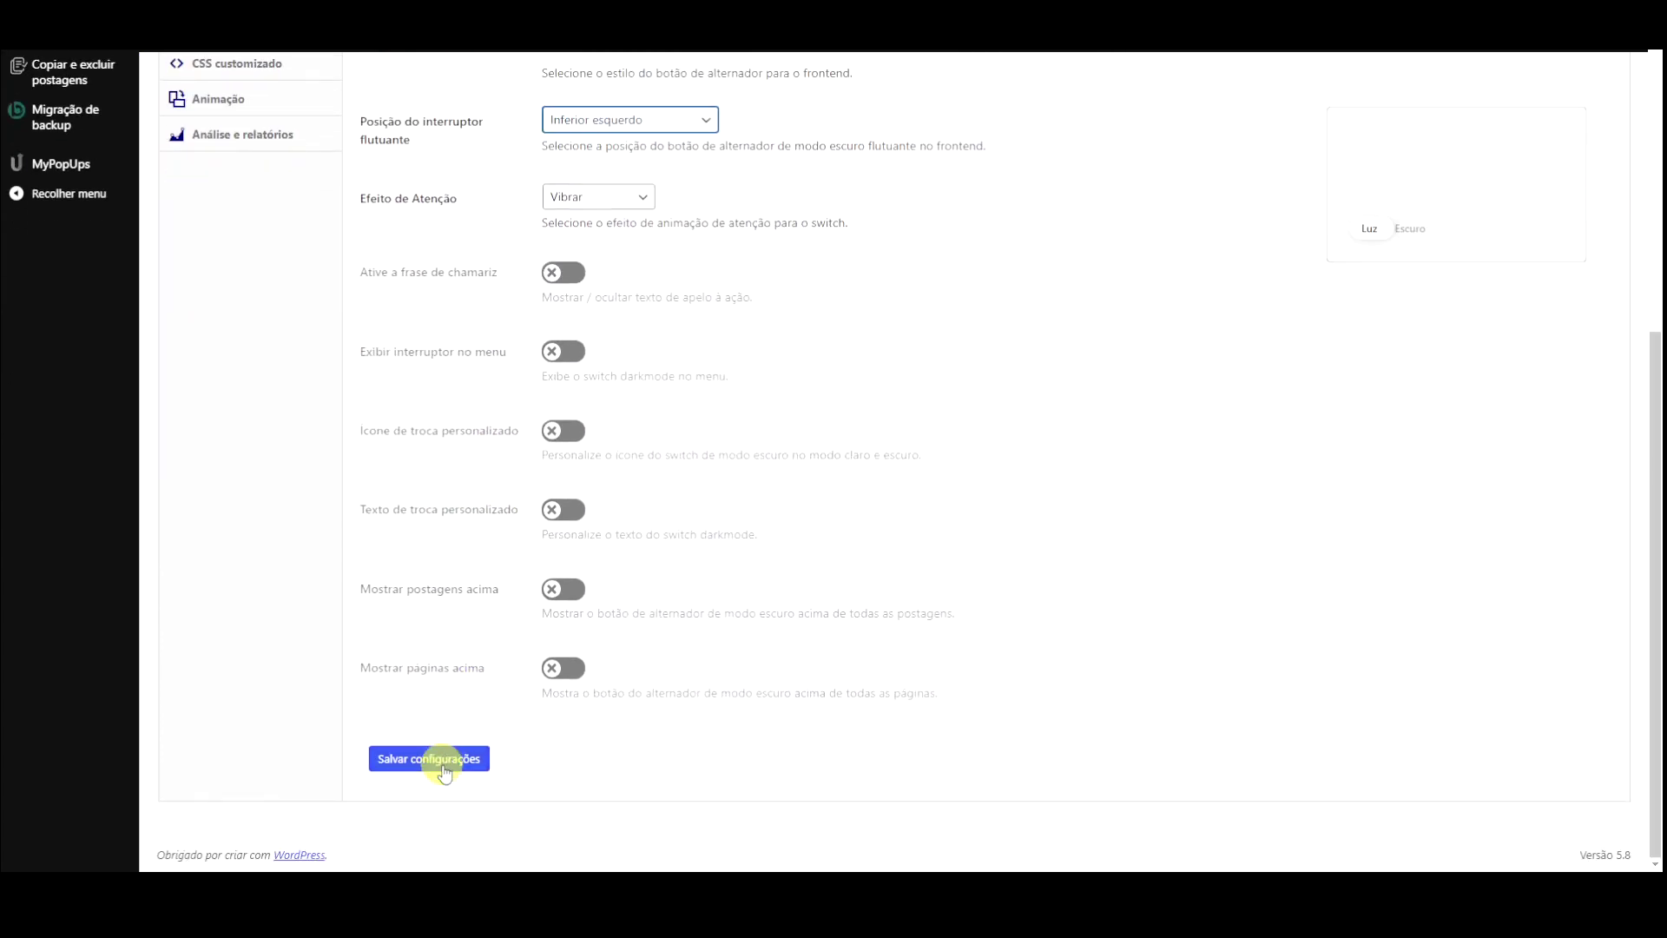
click(429, 759)
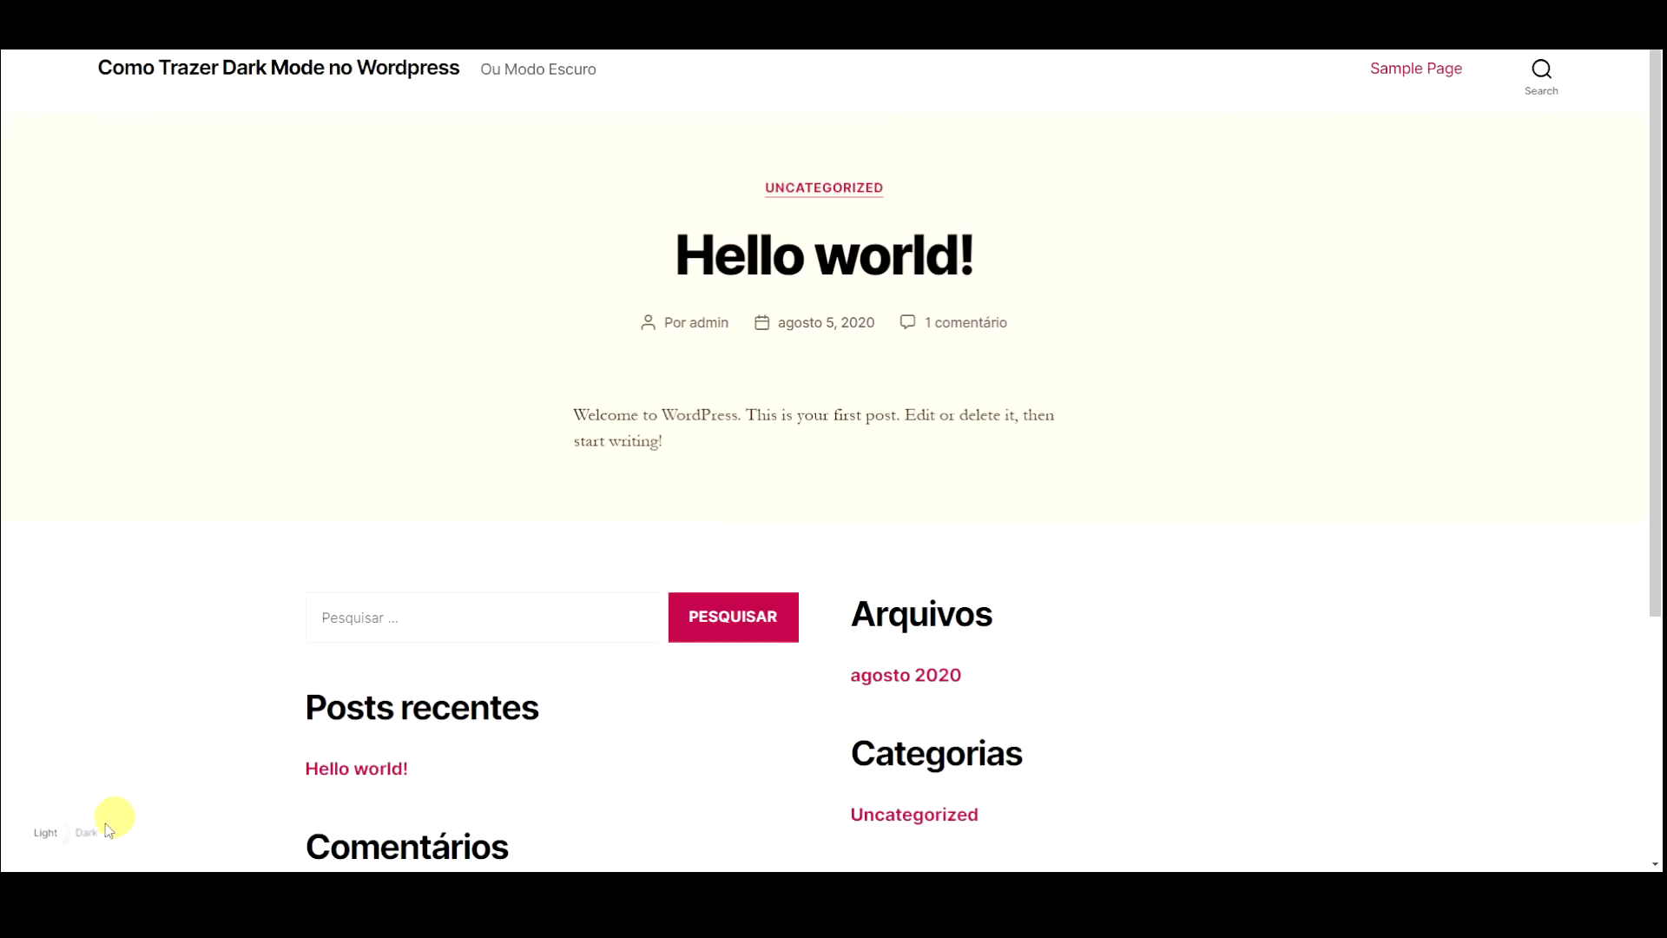
Test the bottom-left Light/Dark switch on the site, toggling dark mode on and off twice
click(85, 834)
click(87, 836)
click(75, 834)
click(75, 832)
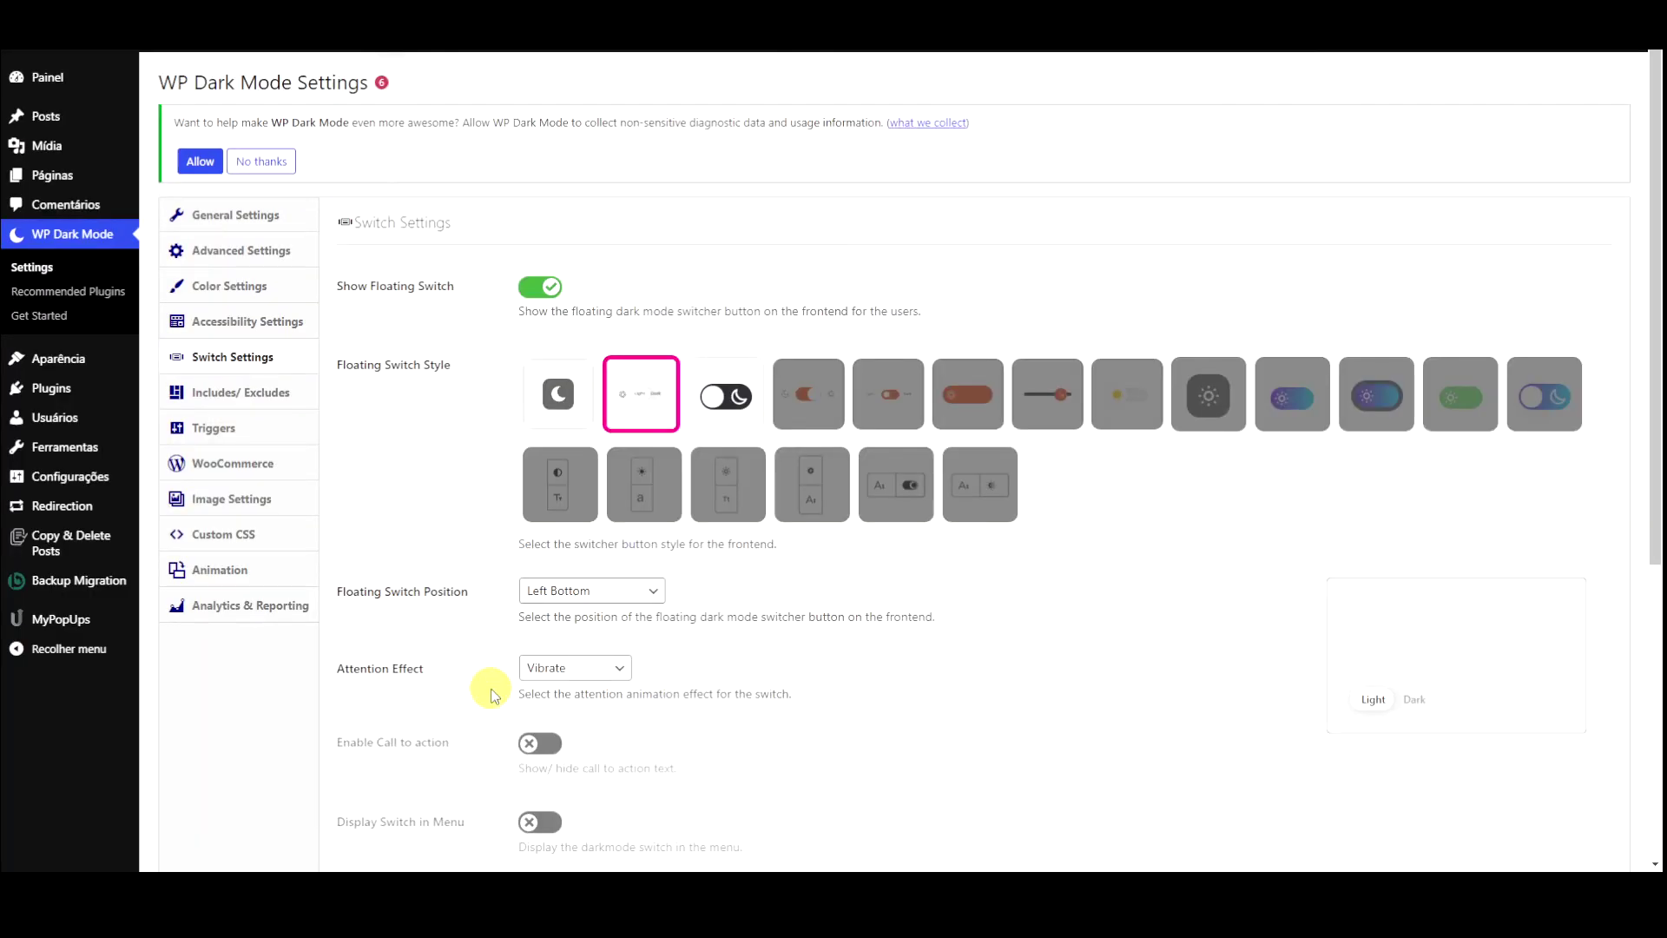